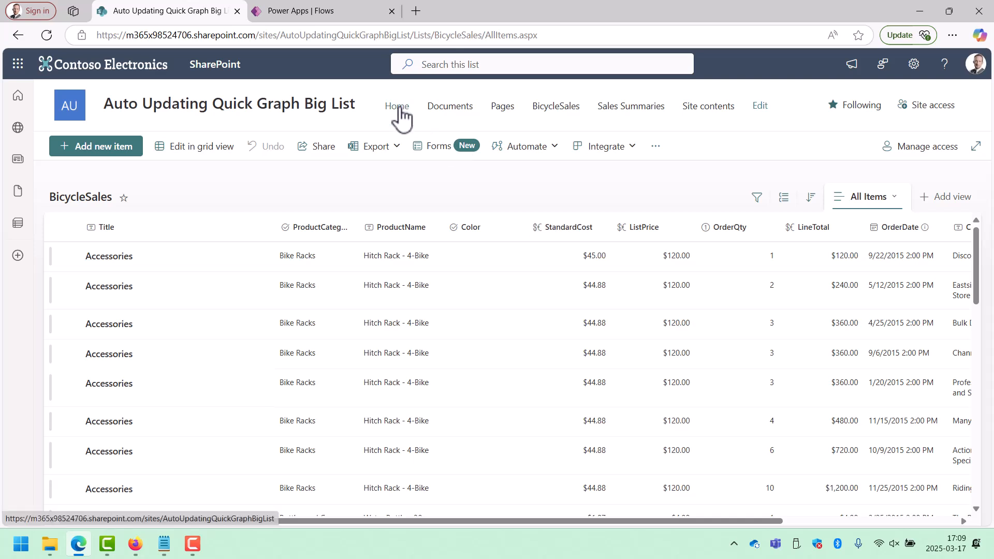
Open the site's home page for editing and delete its Hero web part.
click(398, 107)
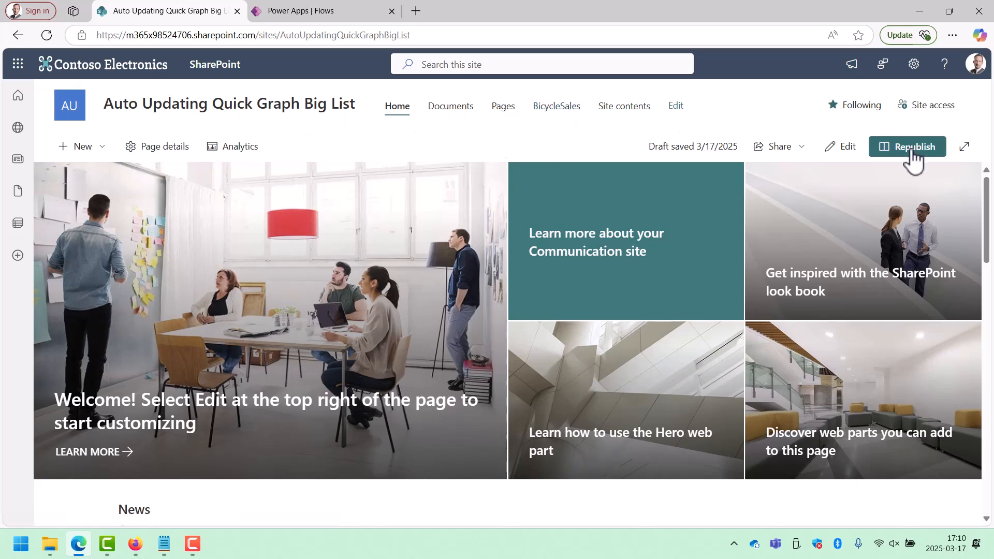
click(848, 151)
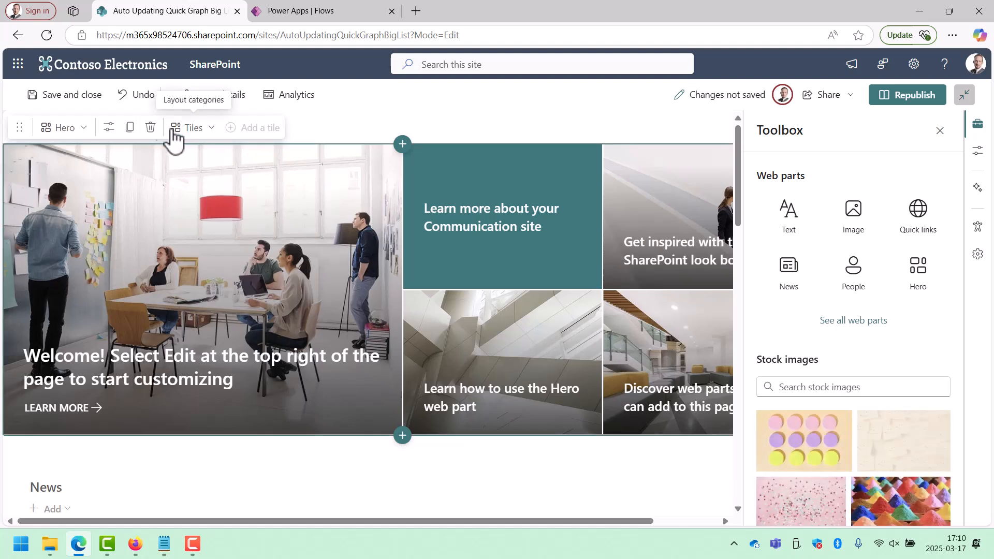
click(150, 127)
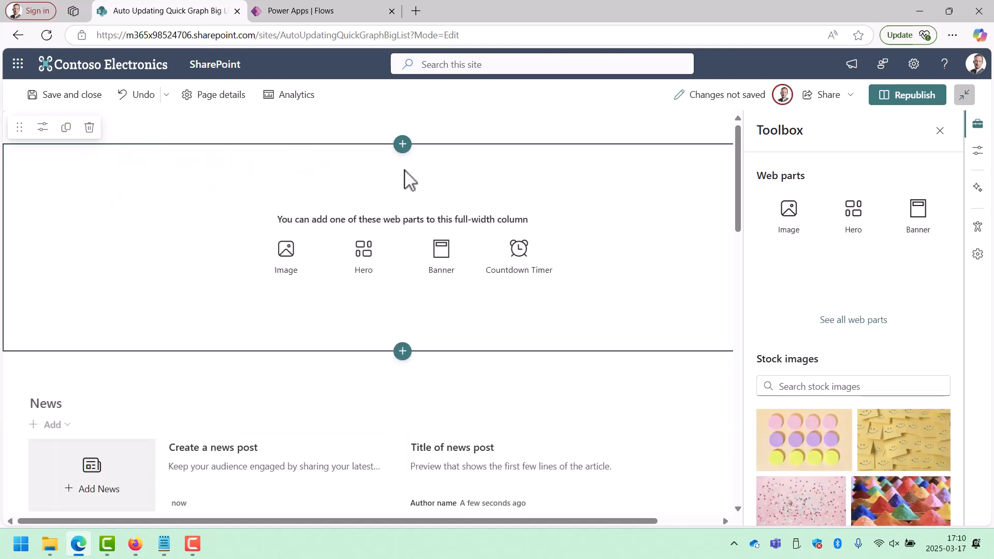
Add a one-column section above the empty full-width section and insert a Quick chart web part in it.
click(403, 146)
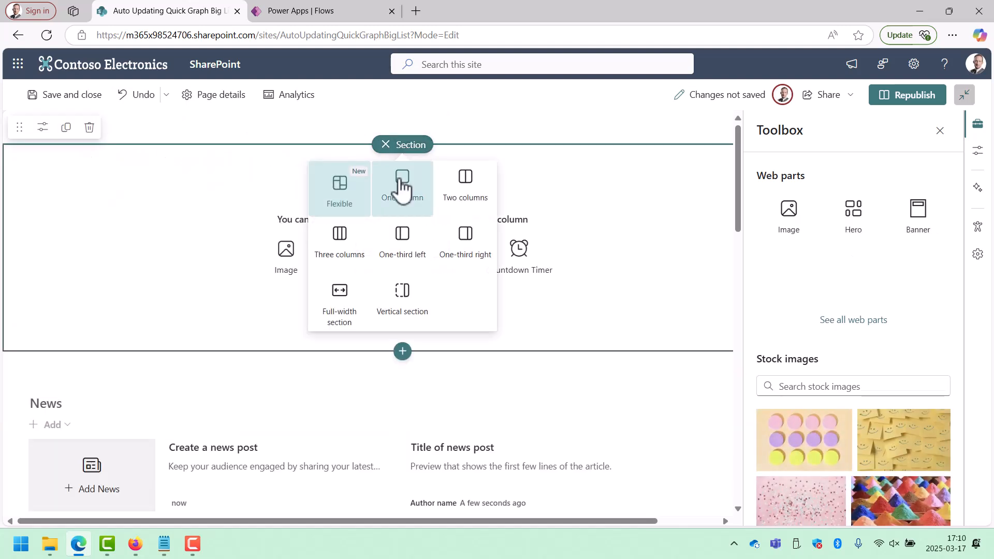
click(401, 181)
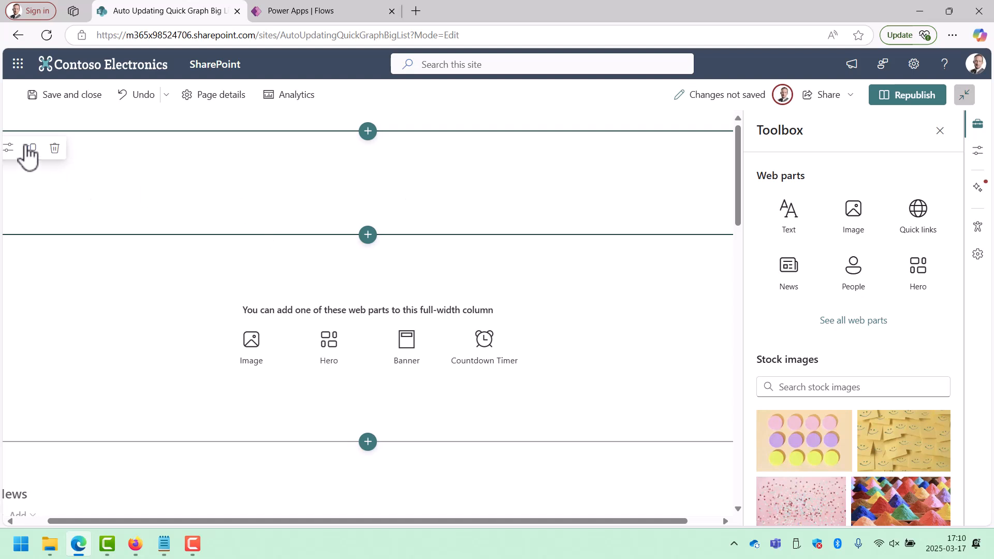
click(368, 153)
text(char)
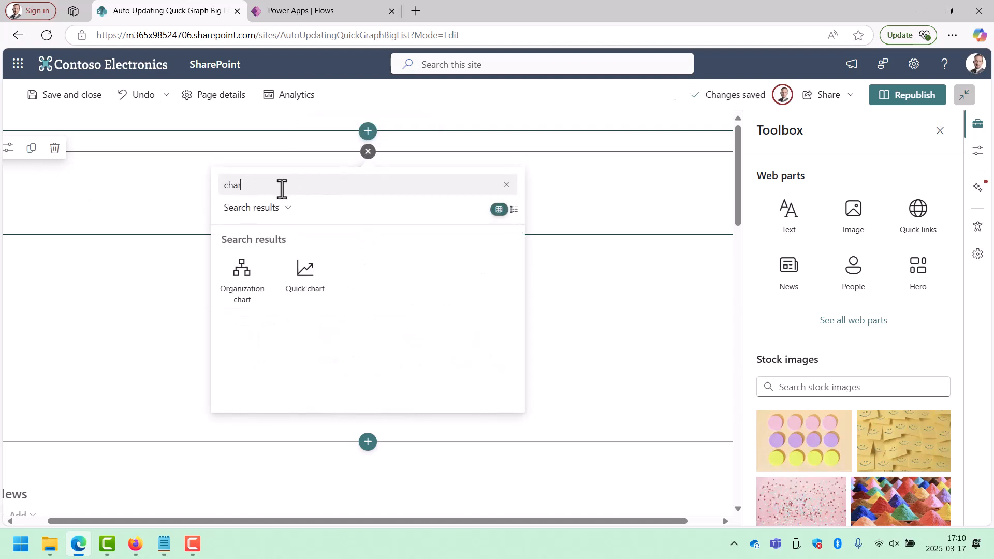
click(291, 275)
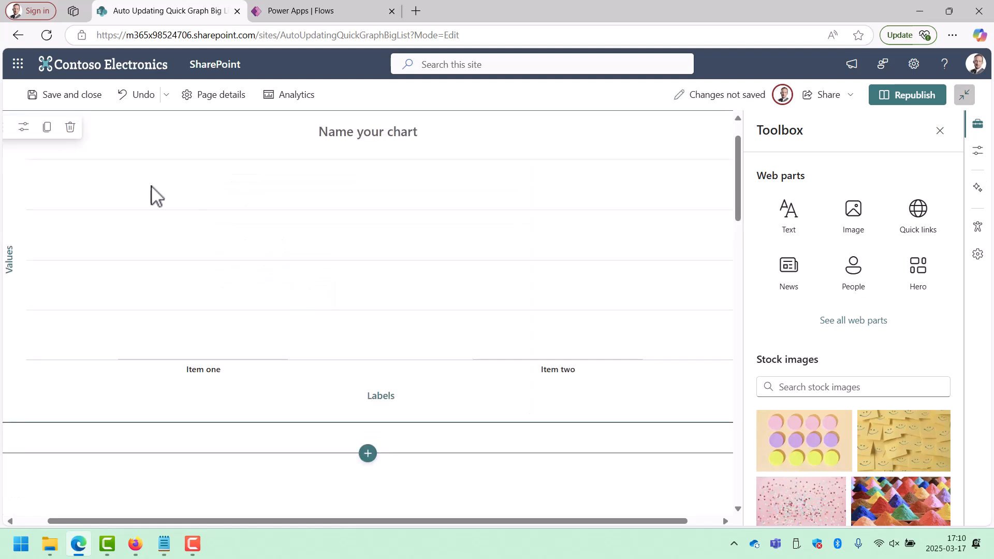
Set the Quick chart to get its data from the BicycleSales list on this site.
click(24, 128)
click(927, 249)
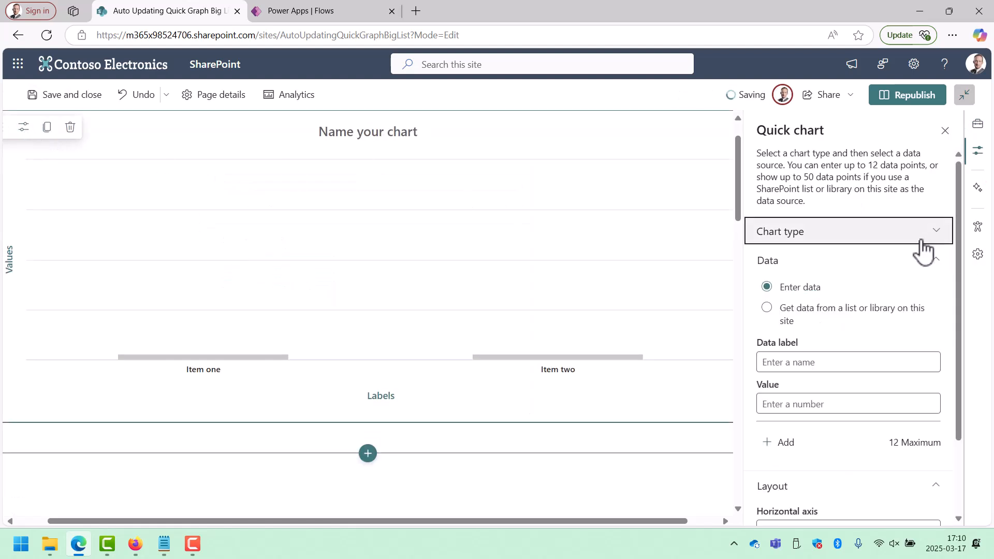
click(794, 319)
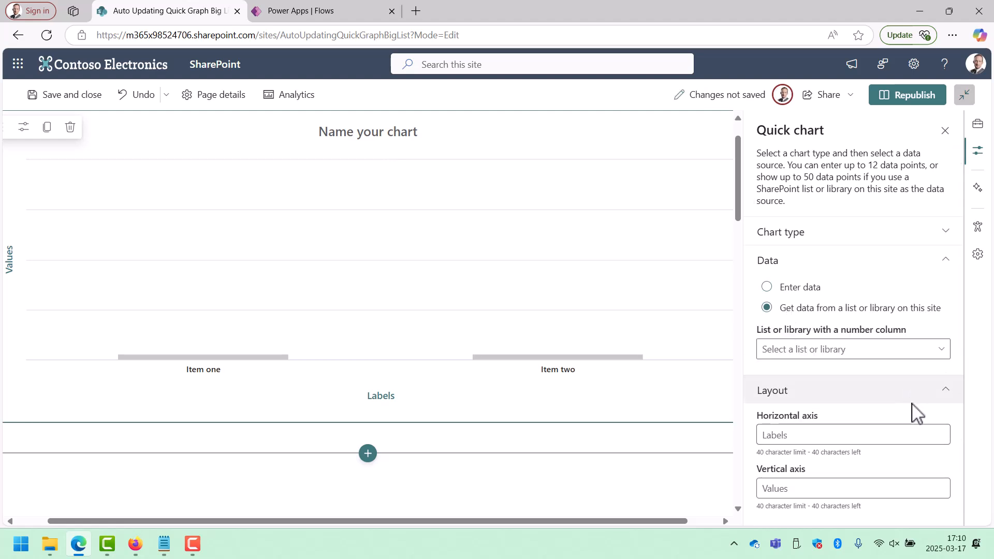
click(936, 352)
click(813, 365)
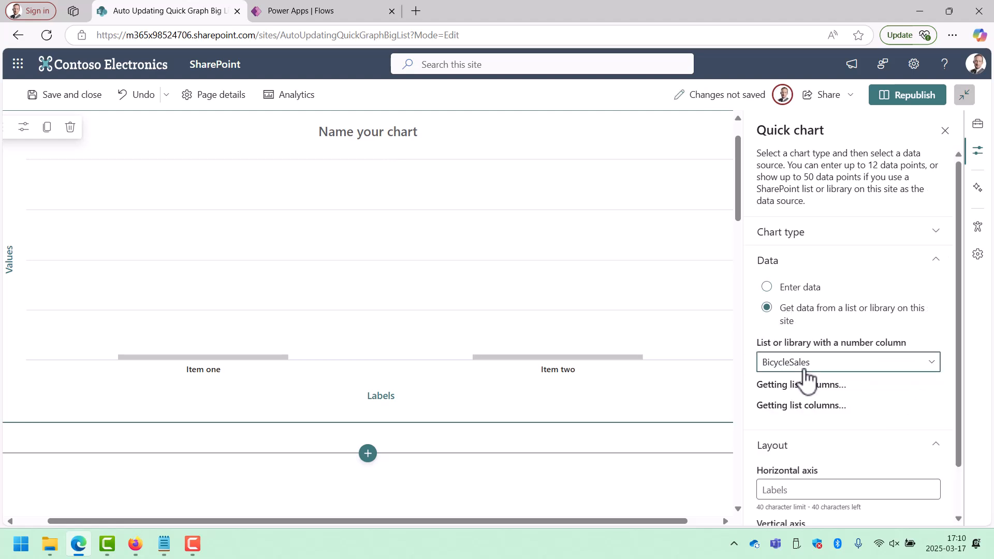
Chart the LineTotal column as the data to display, with Title as the label for each data point.
click(880, 416)
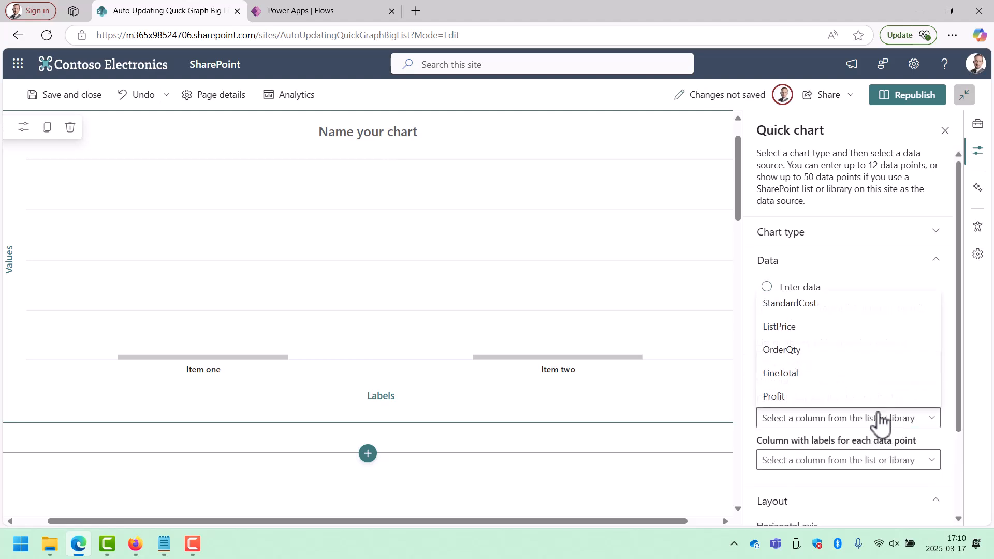
click(808, 375)
click(903, 462)
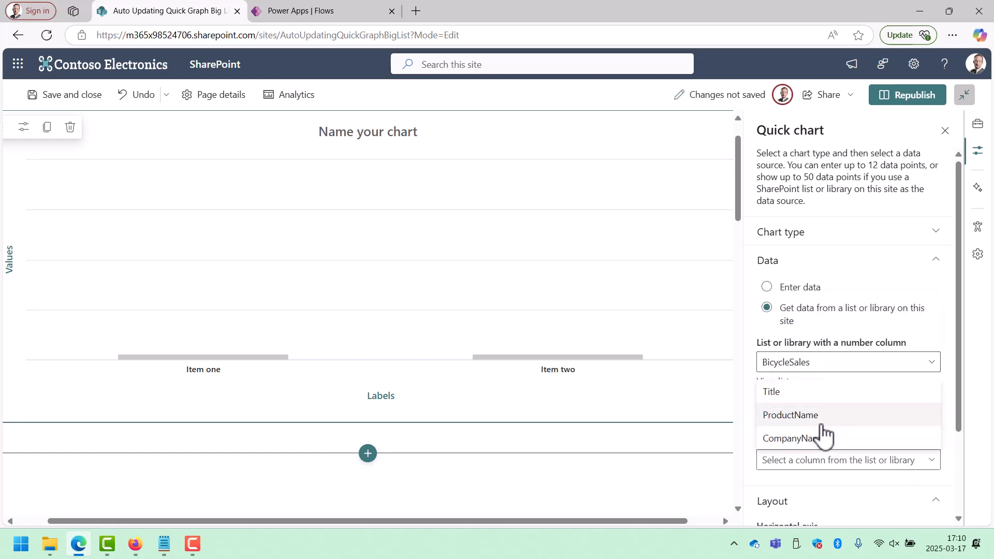
click(791, 399)
scroll(849, 463, down, 3)
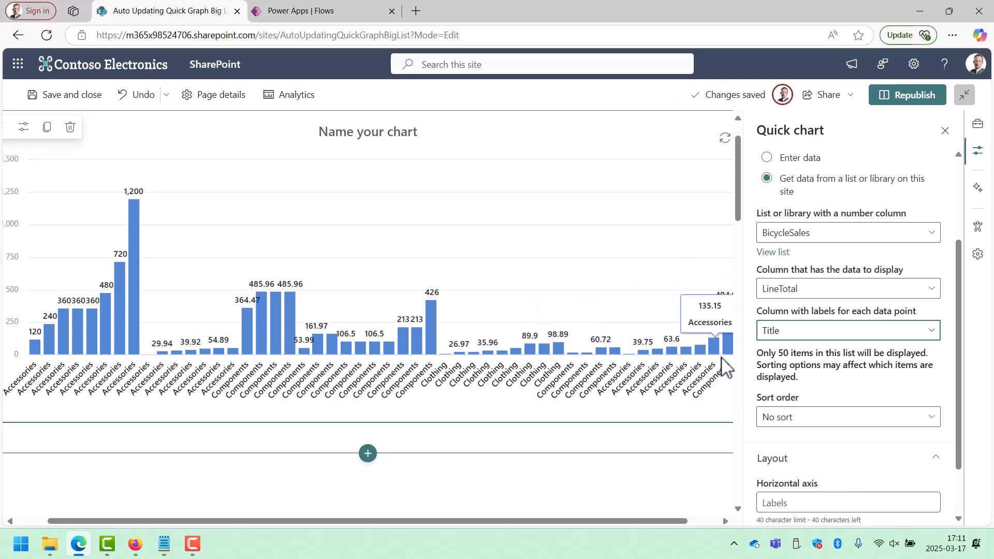
Republish the home page with the new chart and return to its normal view.
click(904, 101)
click(839, 362)
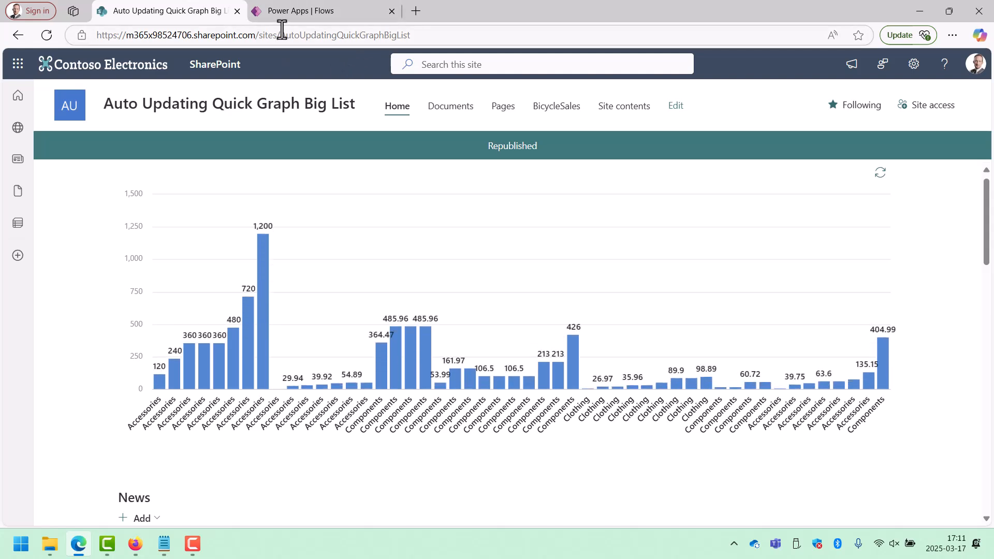
key(alt+Left)
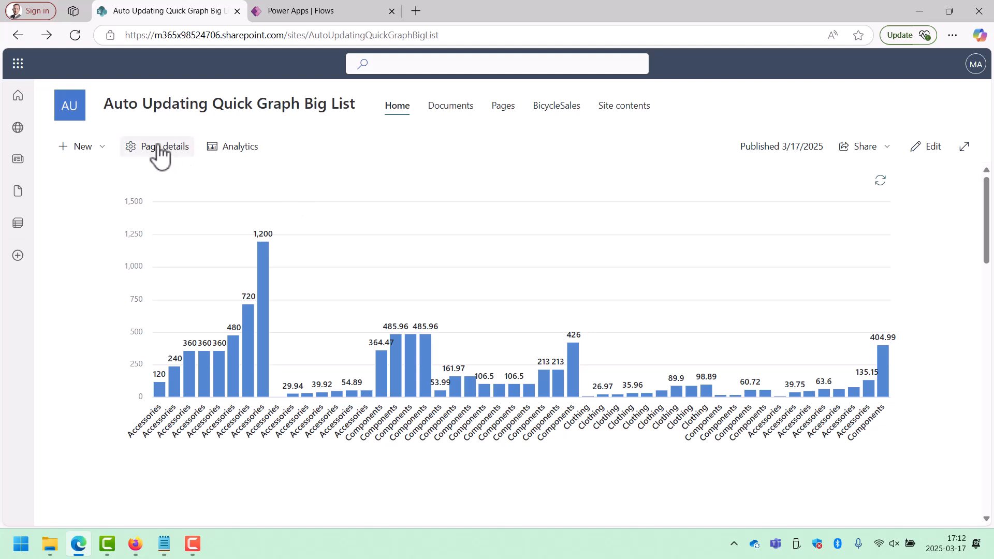
Create a blank list named SalesSummaries that is shown in the site navigation.
click(109, 149)
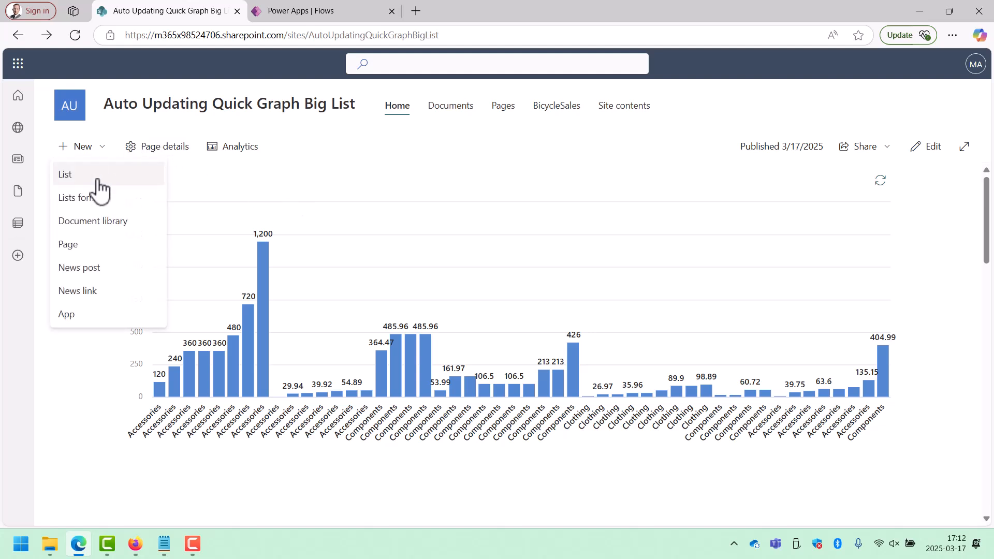
click(99, 175)
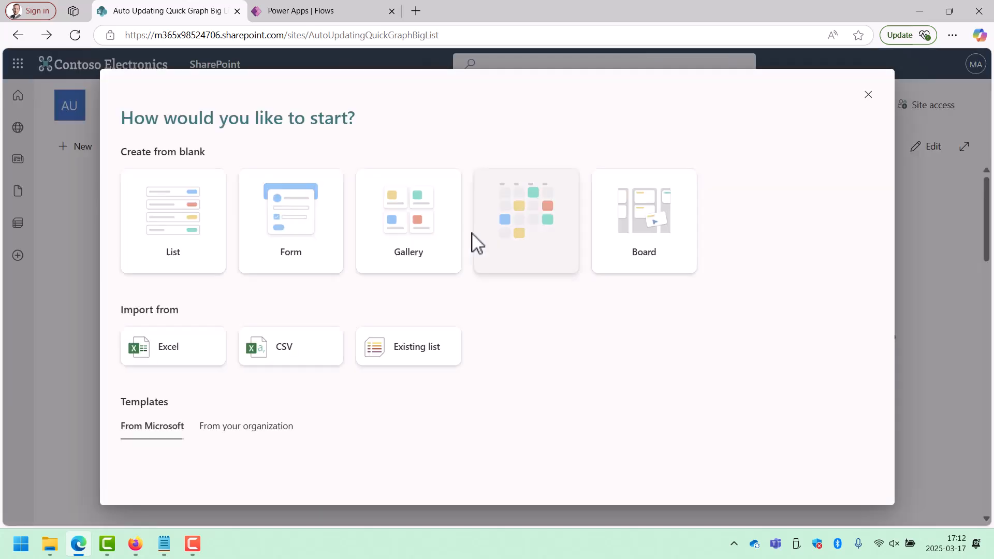
click(189, 228)
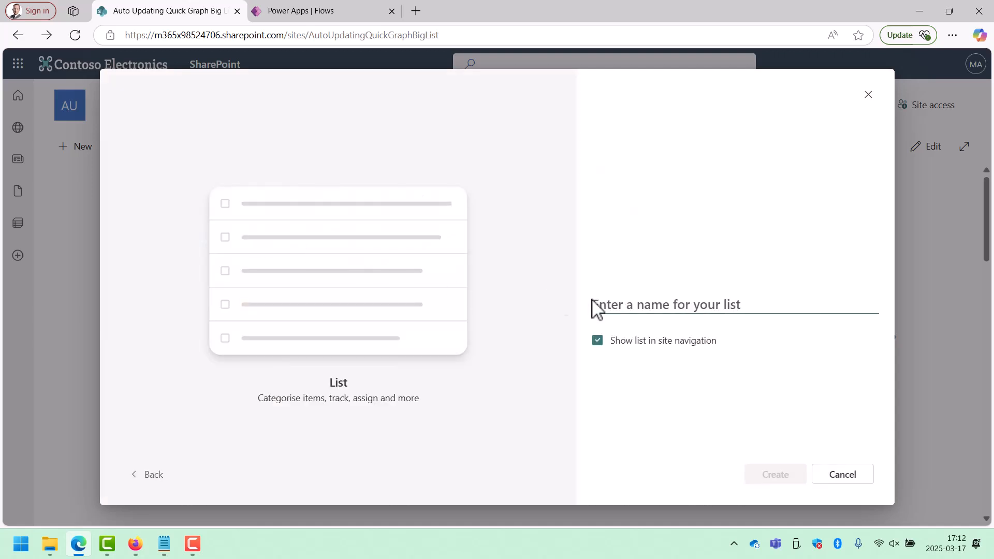
text(Sales)
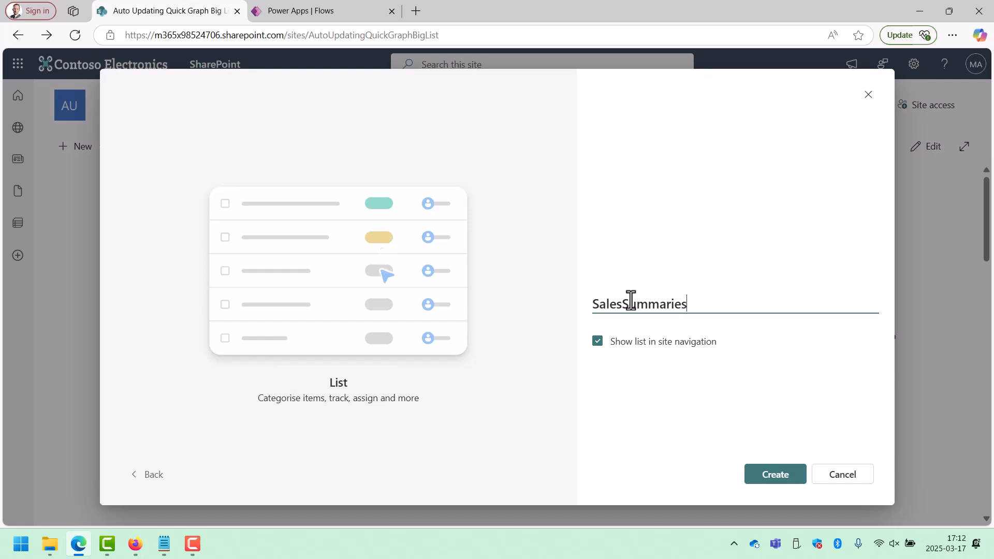
text(Summaries)
click(750, 475)
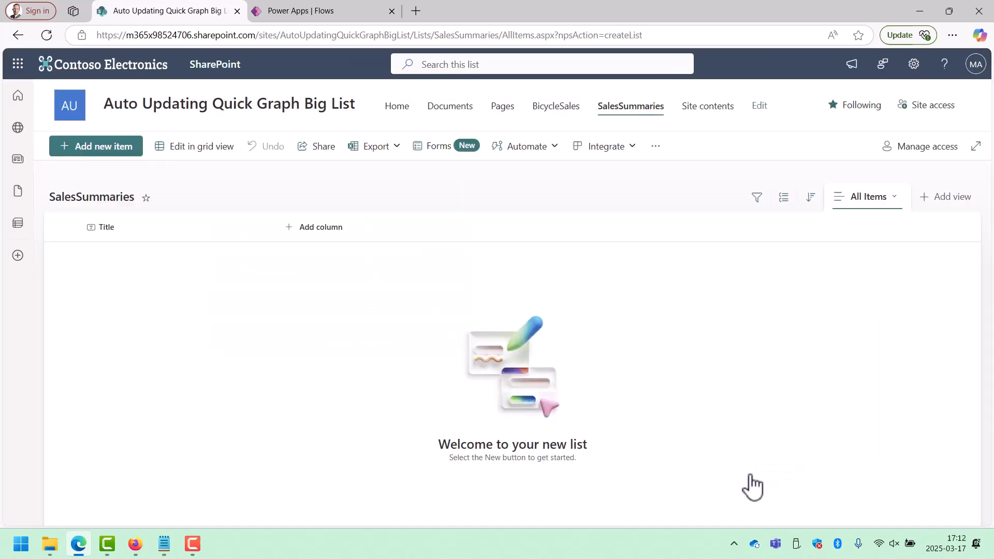
Add a Currency column named Sales with 0 decimal places to the SalesSummaries list.
click(329, 243)
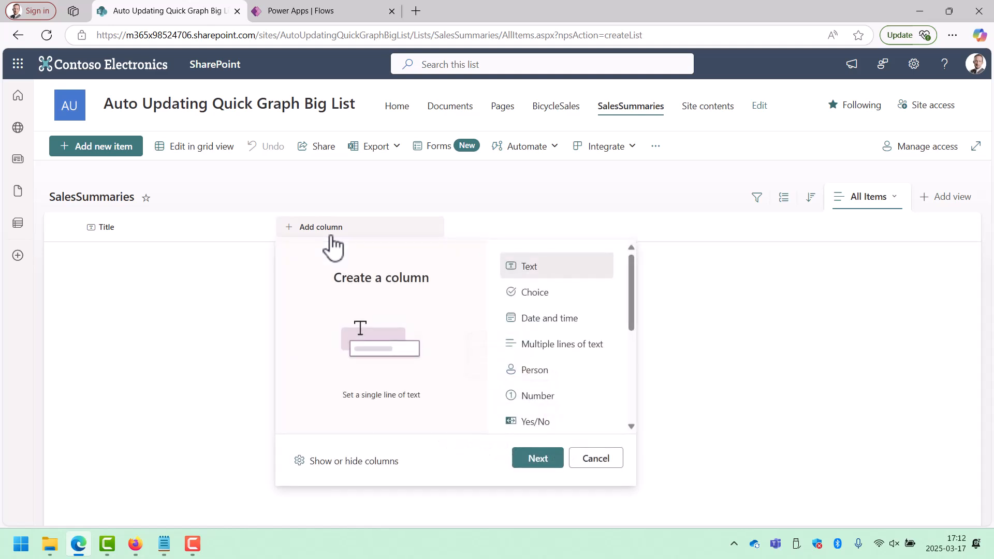
click(540, 399)
drag(629, 322, 595, 380)
click(539, 346)
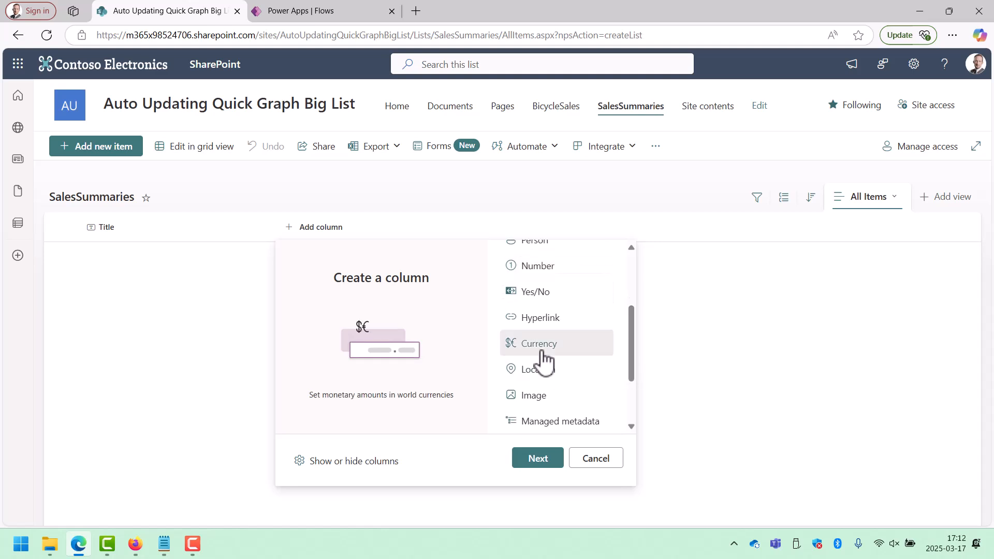
click(536, 456)
text(Sales)
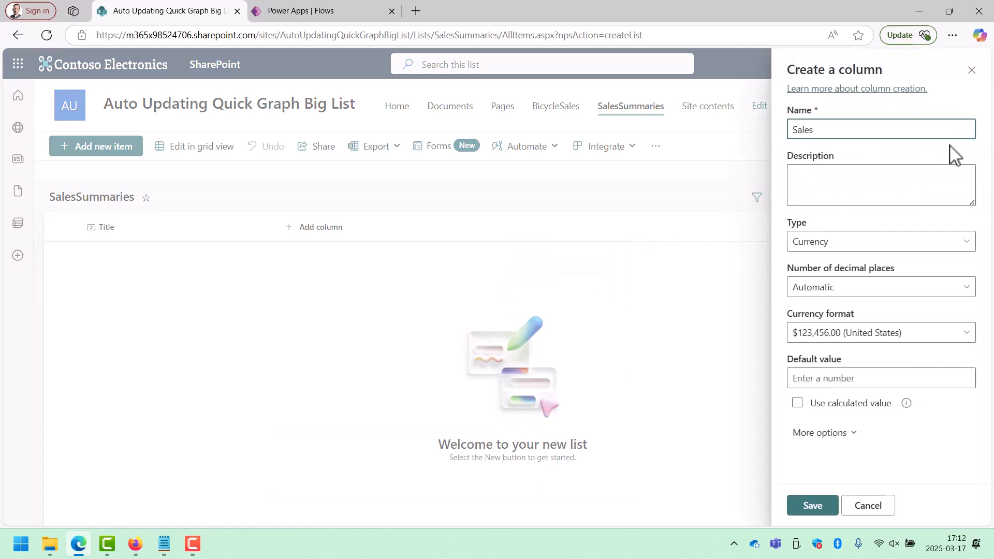
click(867, 290)
click(821, 332)
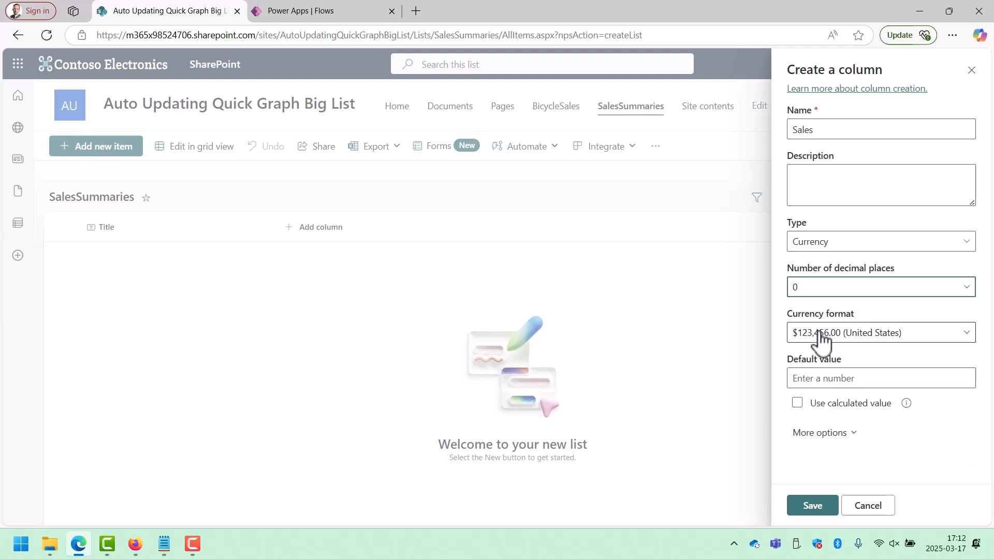
click(816, 510)
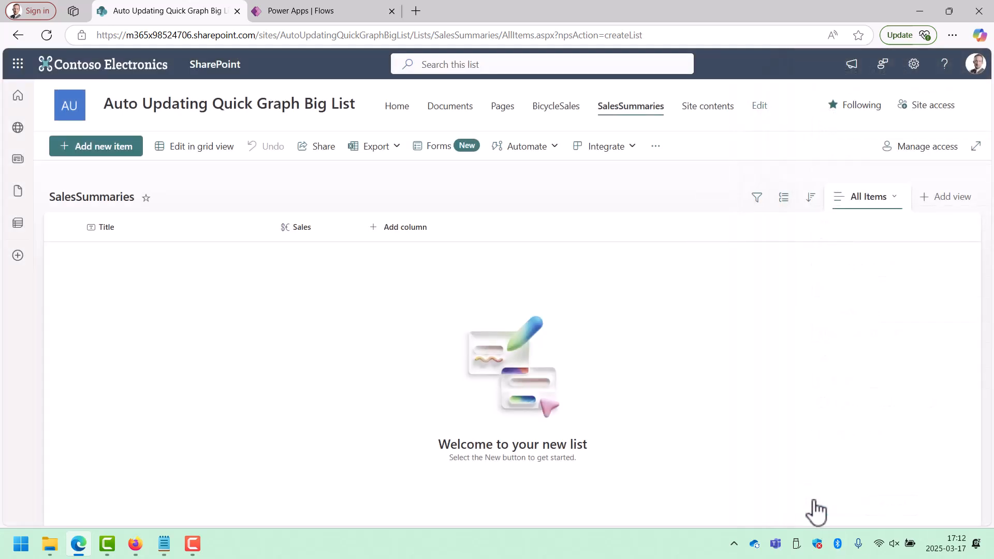
Switch the list to grid editing and add items titled Accessories and Bikes.
click(203, 149)
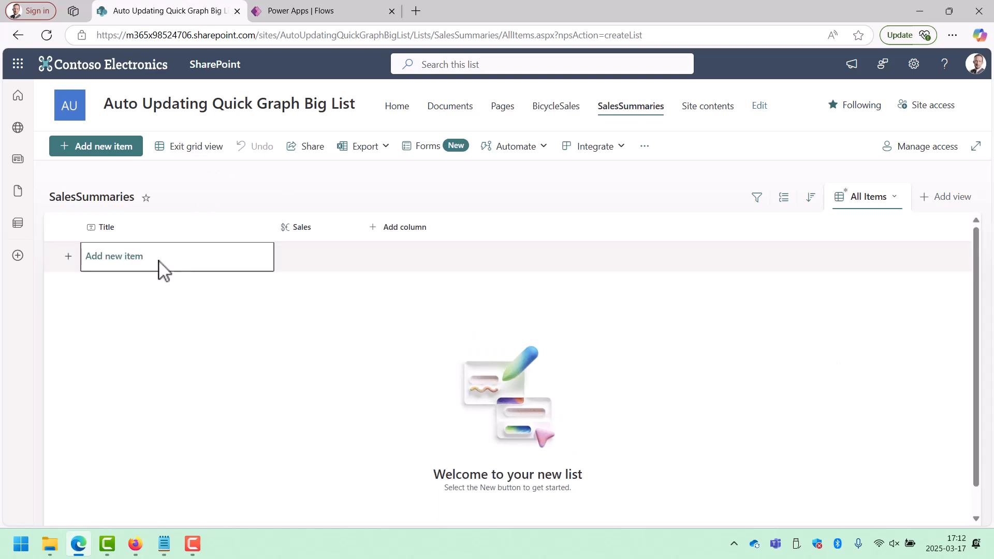
click(156, 266)
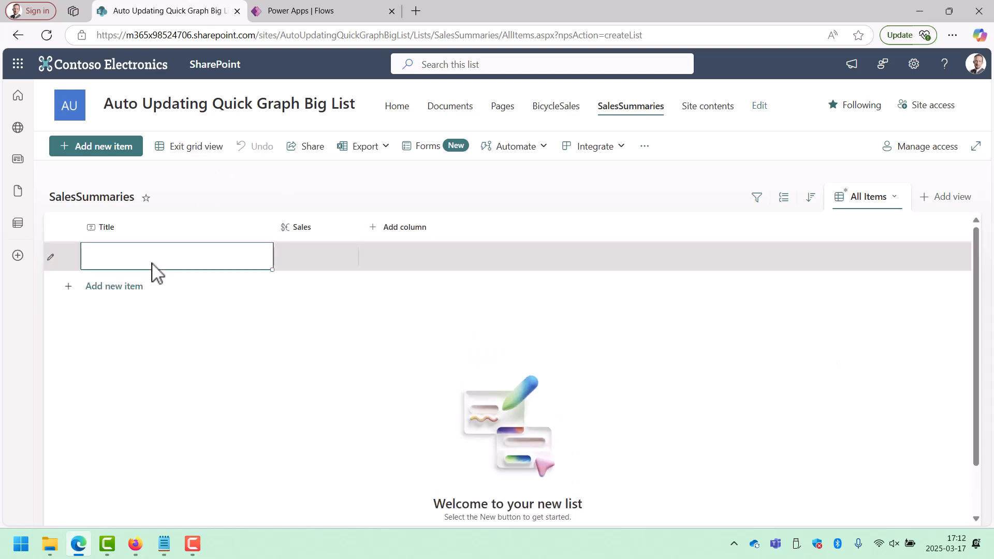
text(Accessories)
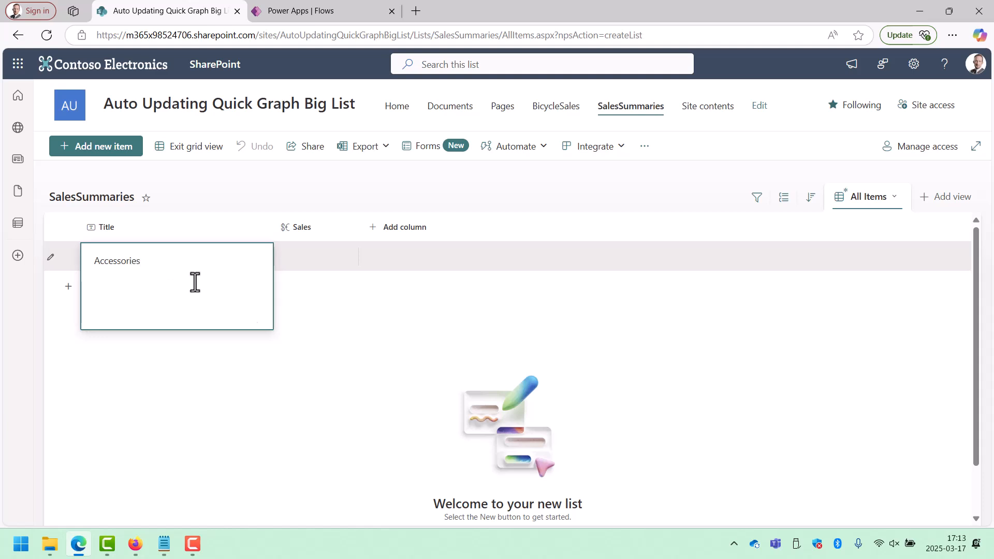
key(Return)
click(133, 294)
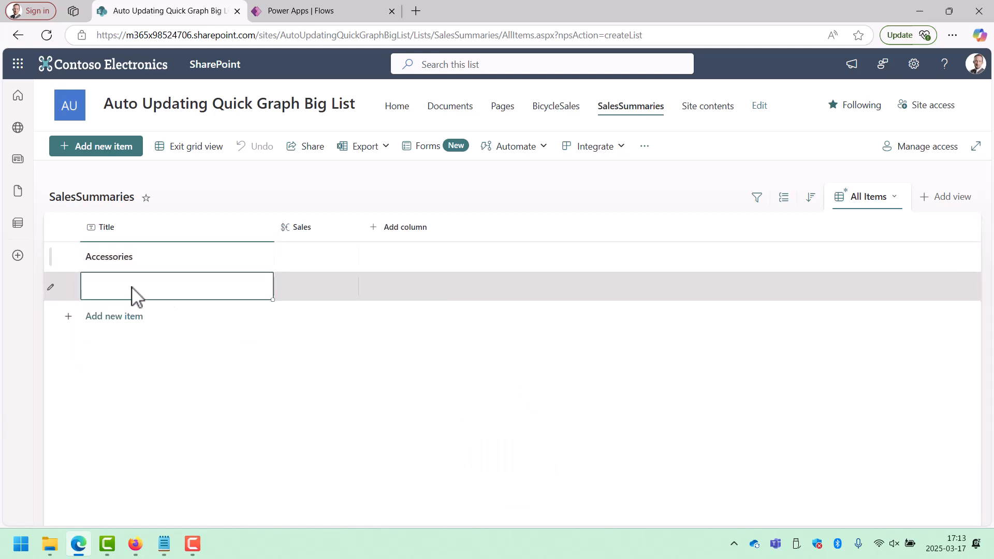
text(Bikes)
key(Return)
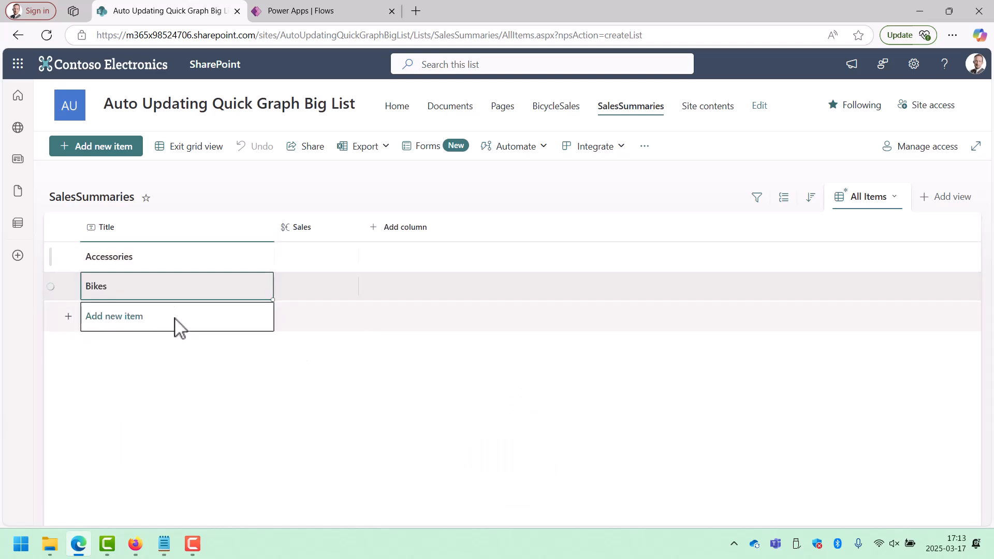
Add two more list items titled Clothing and Components.
click(172, 318)
text(Clothing)
key(Return)
click(164, 355)
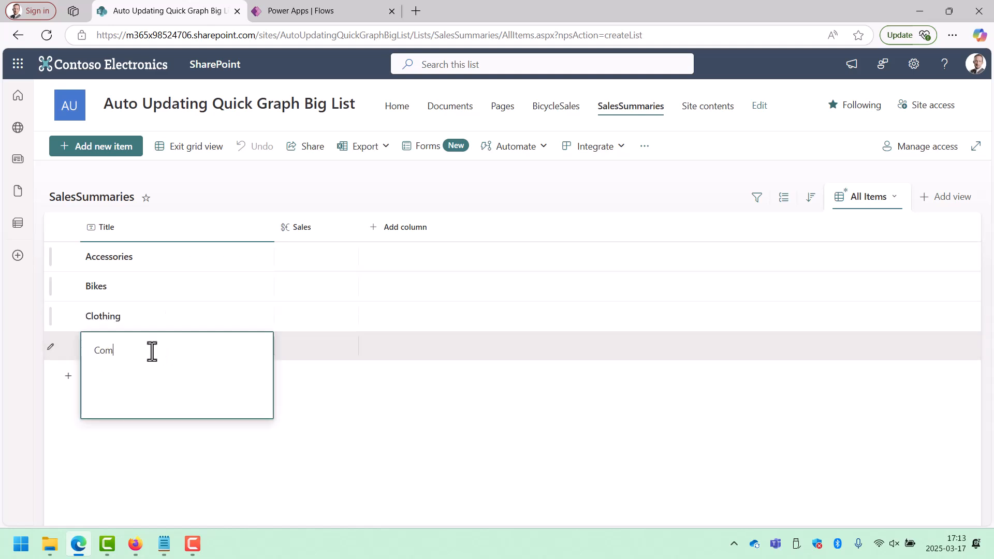
text(Components)
click(313, 376)
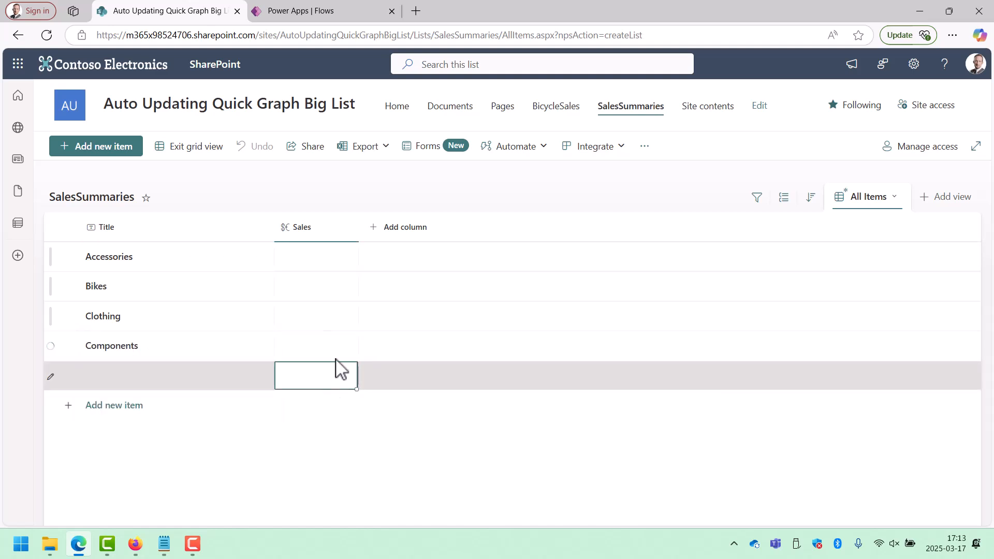
Enter Sales values of 2 for Accessories, 3 for Bikes, 3 for Clothing and 5 for Components.
click(312, 260)
text(2)
click(311, 290)
click(315, 317)
text(3)
click(322, 346)
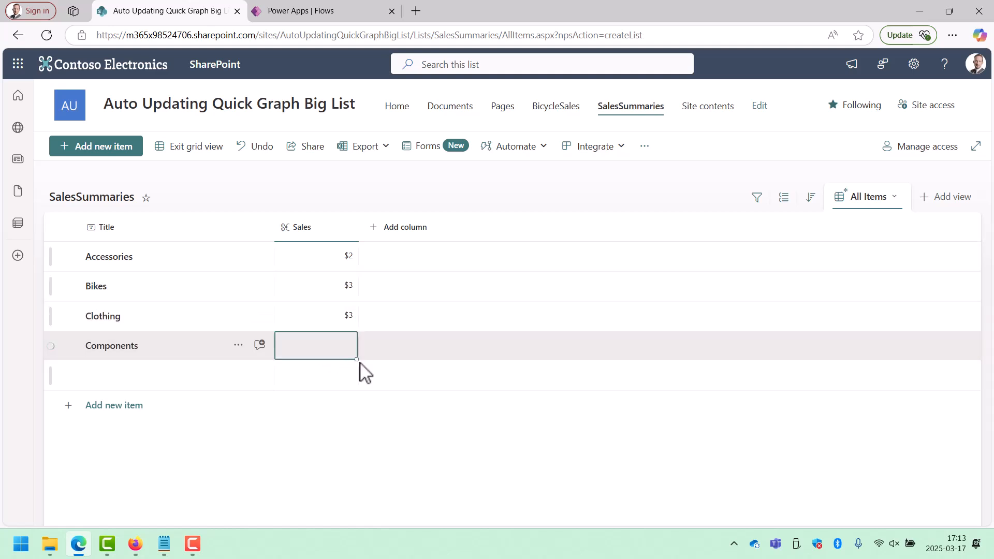
click(338, 352)
text(5)
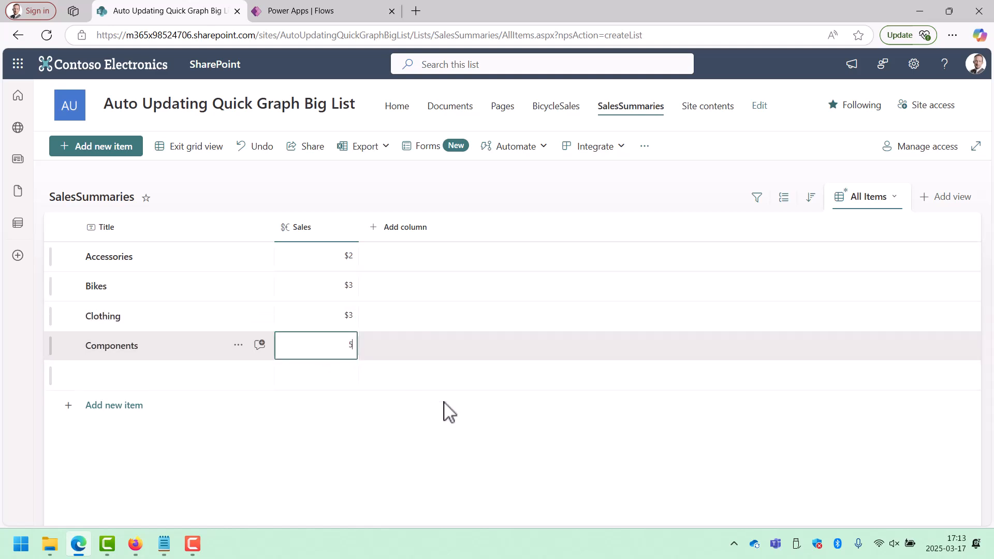
key(Return)
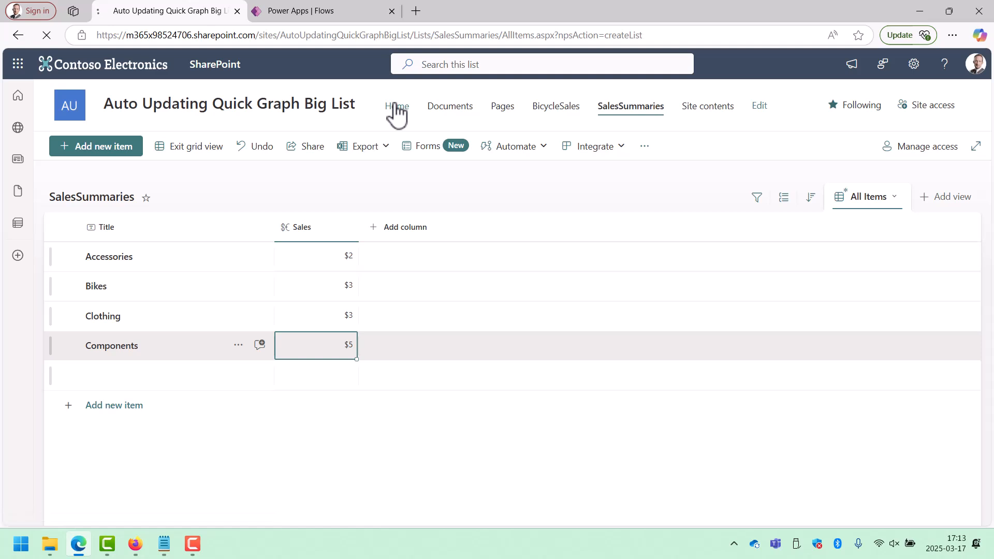
Edit the home page's Quick chart to use the SalesSummaries list, with Sales as its data and Title as its labels.
click(397, 109)
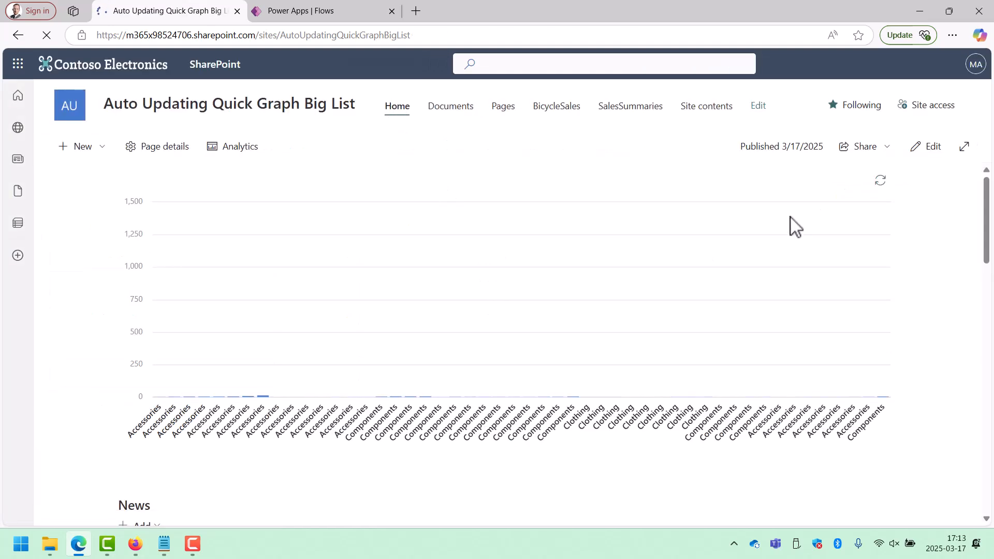
click(927, 147)
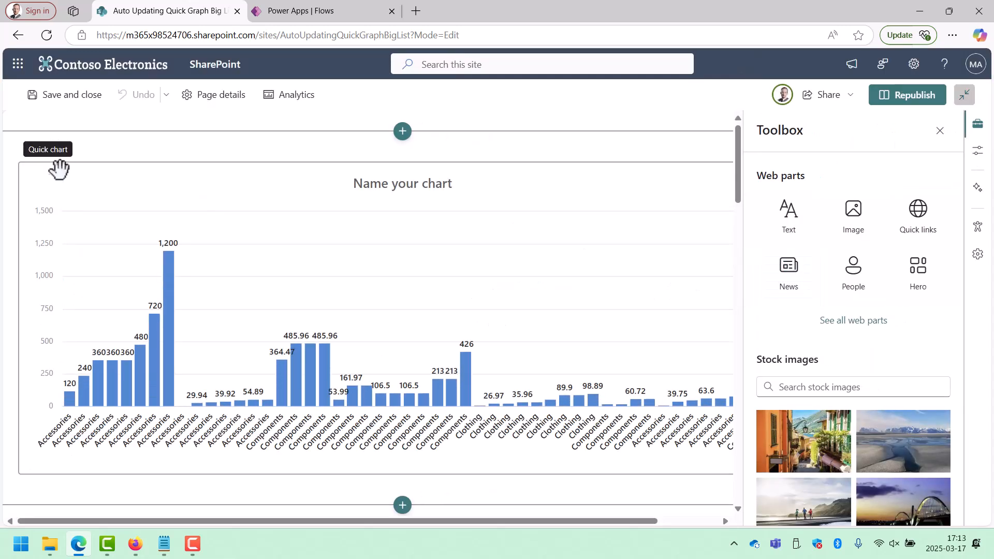
click(58, 145)
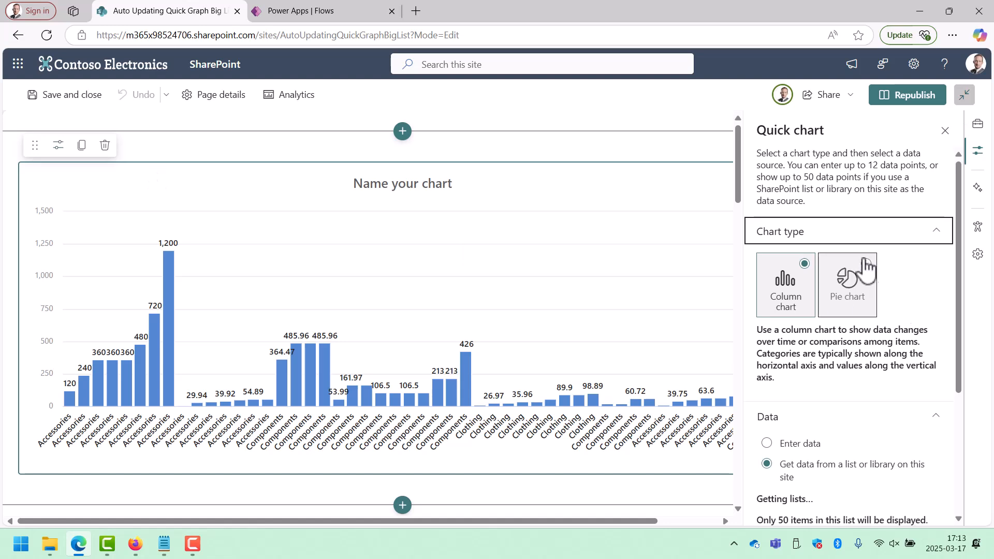
scroll(875, 363, down, 3)
click(853, 389)
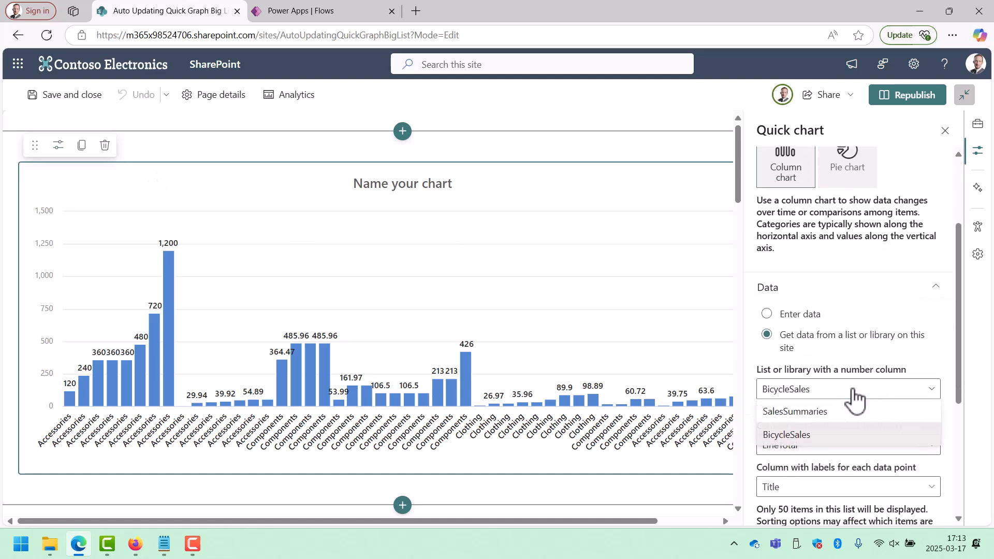
click(829, 412)
click(891, 446)
click(807, 468)
click(899, 492)
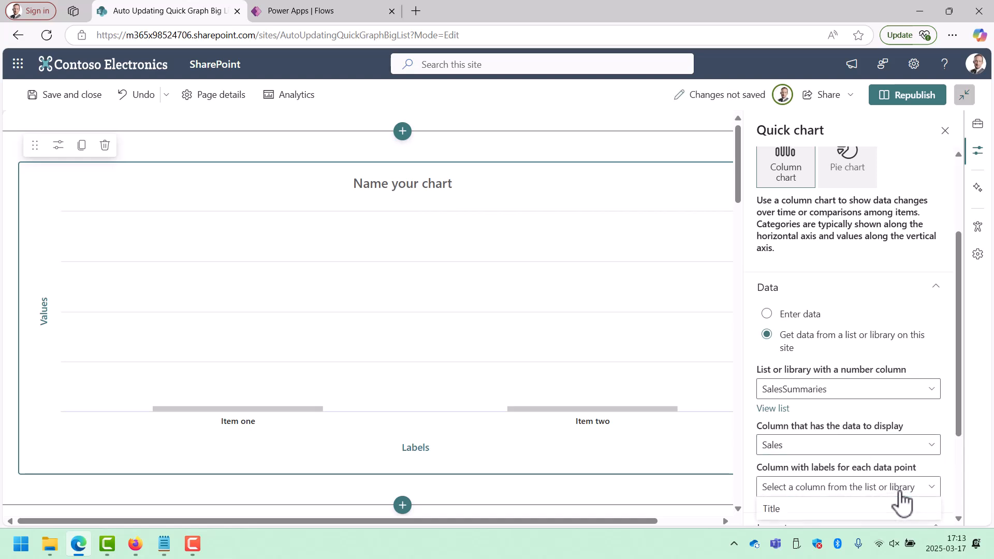
click(818, 510)
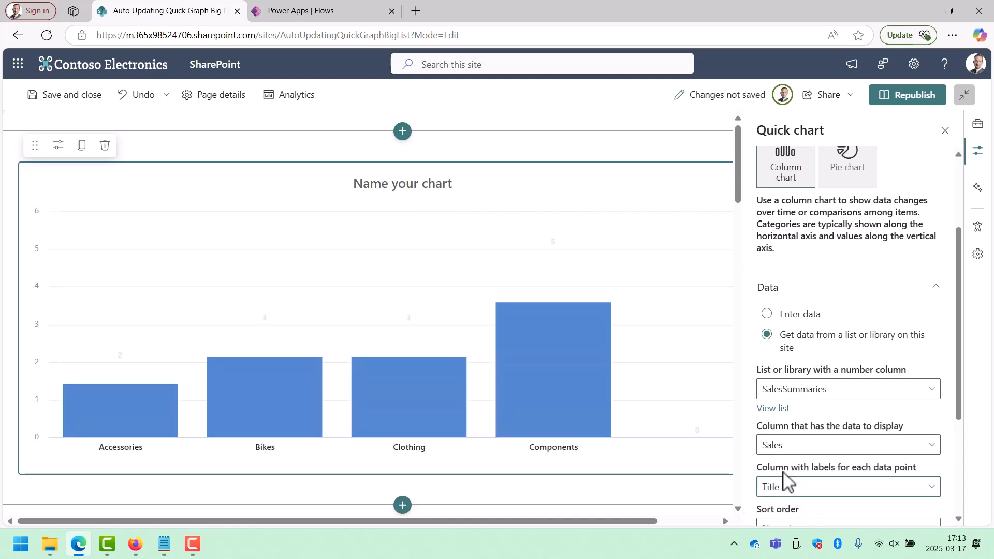
Name the Quick chart Sales Summary and republish the home page.
click(340, 184)
text(S)
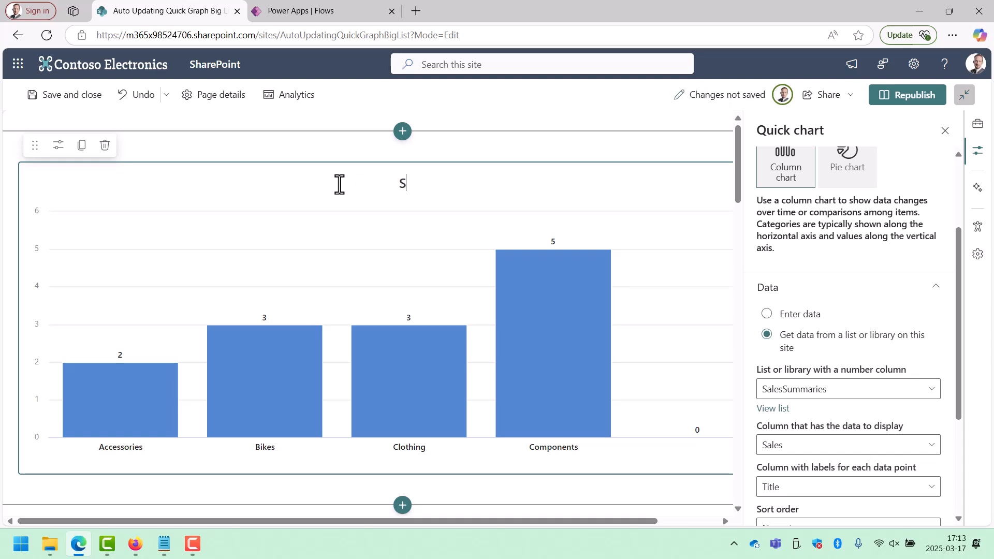
text(ales Summar)
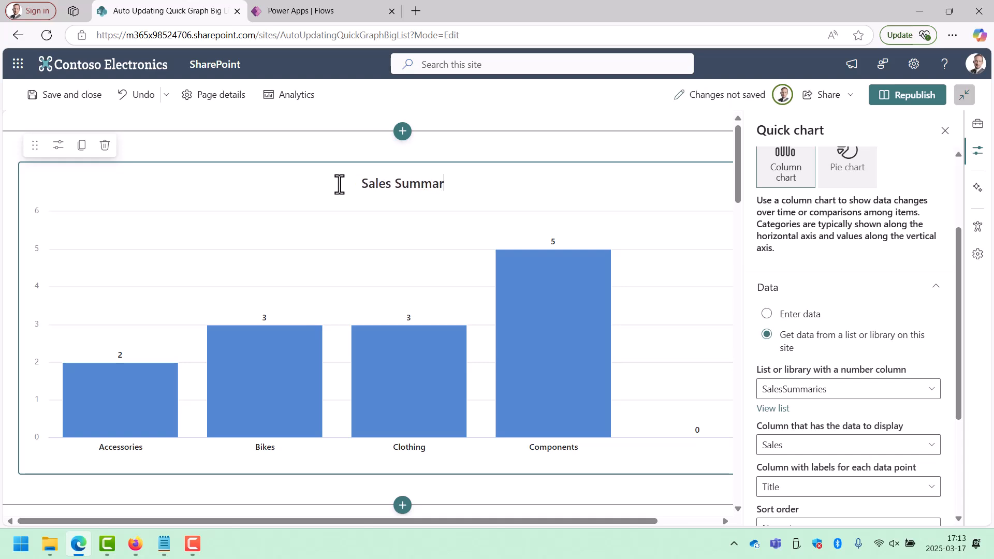
text(y)
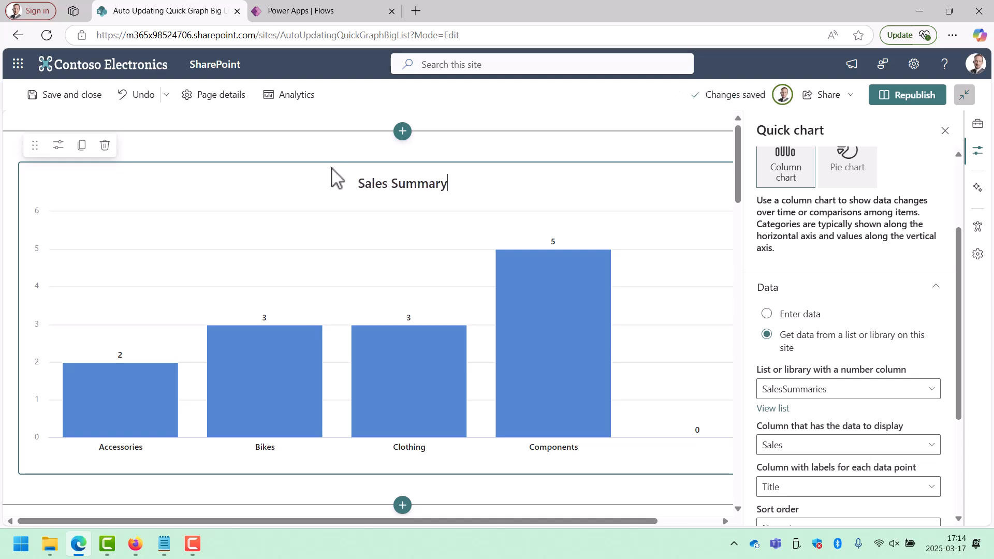
click(312, 150)
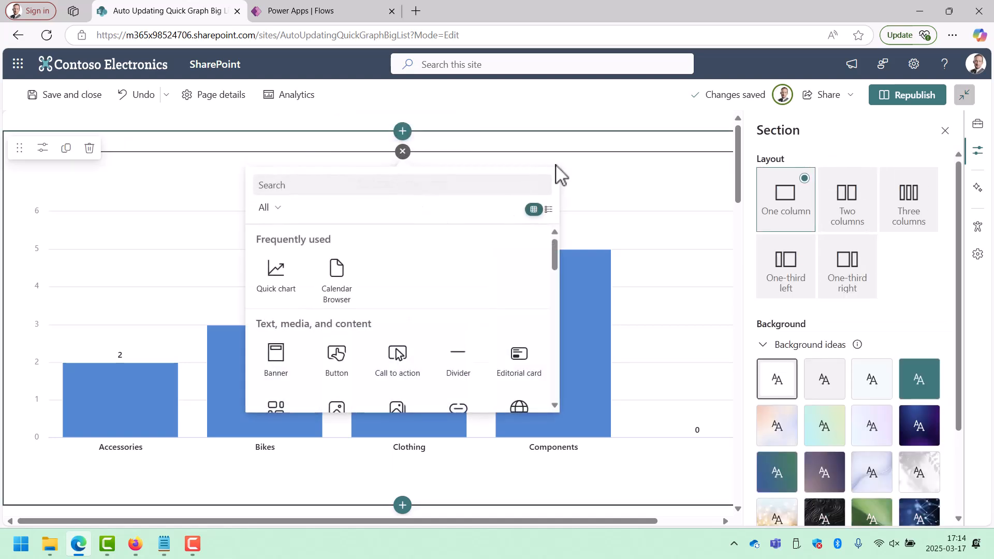
click(905, 100)
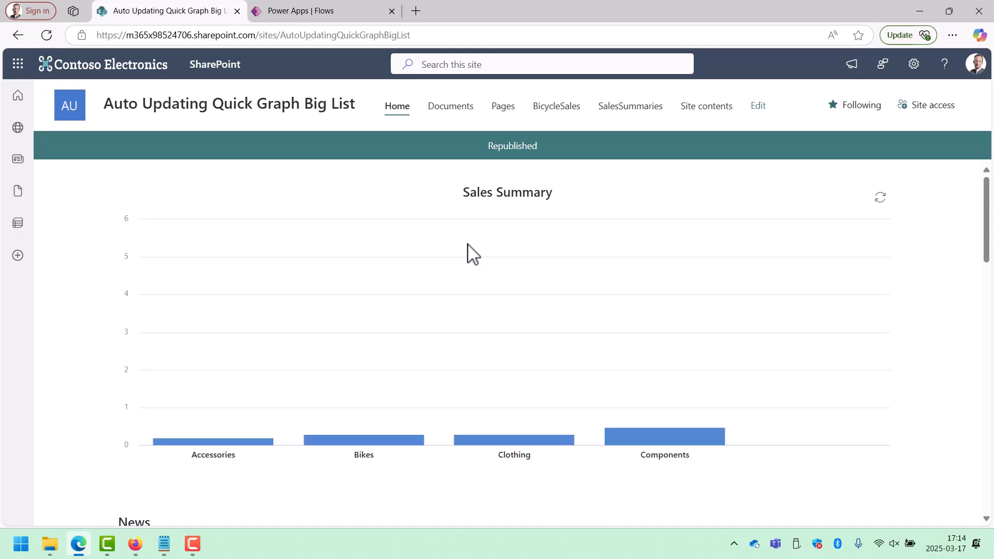
Switch to Power Apps and create an automated cloud flow named UpdateSales with SharePoint's "When an item is created or modified" trigger.
click(328, 17)
click(237, 97)
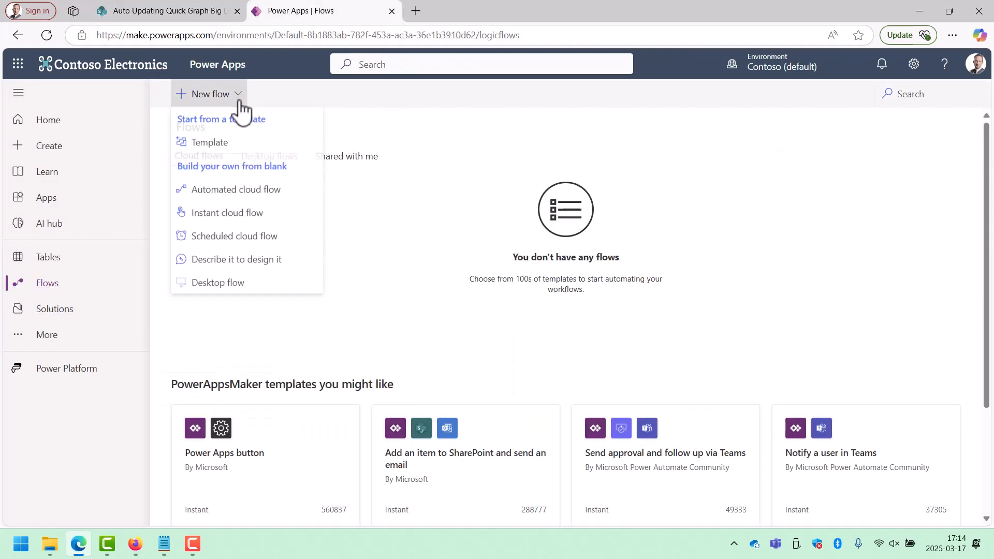
click(254, 192)
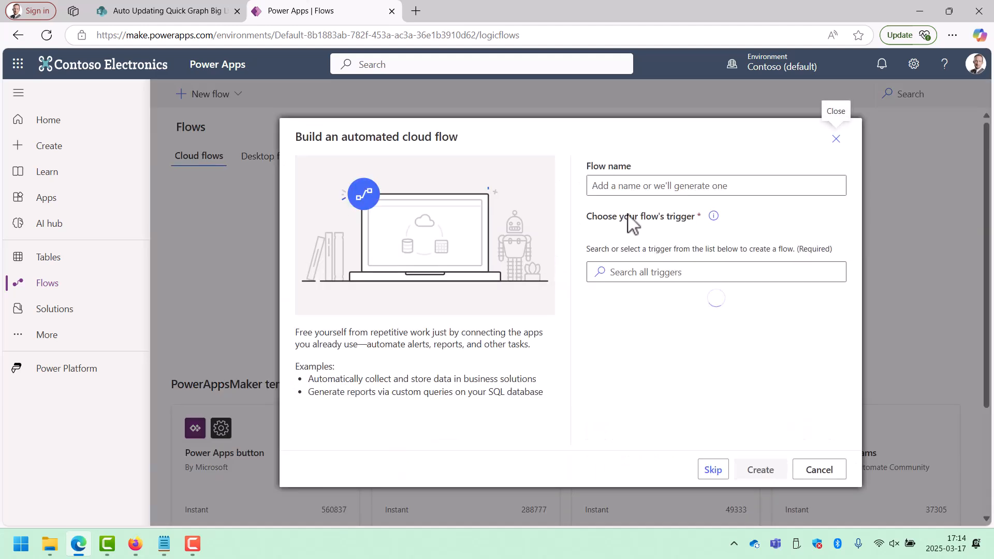
click(690, 185)
text(UpdateSales)
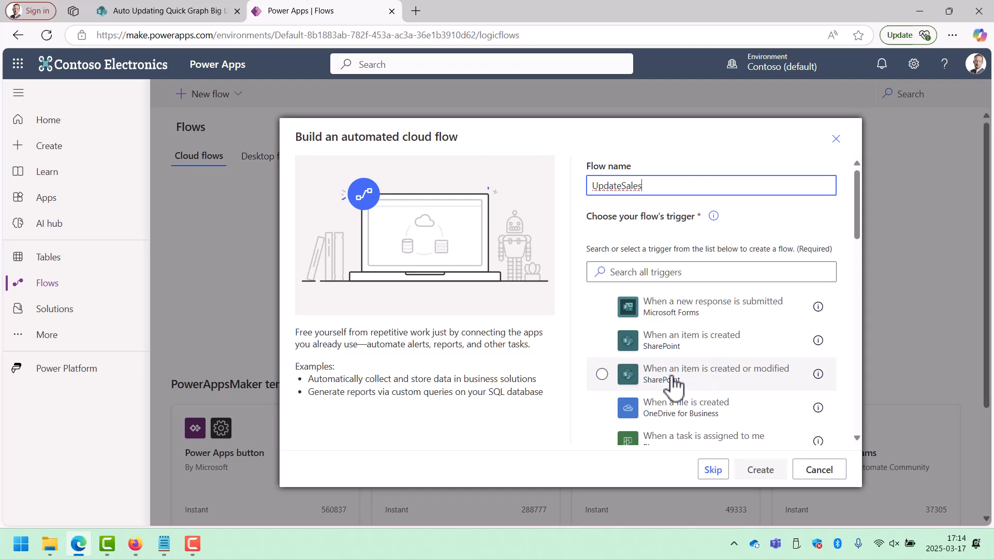
click(624, 382)
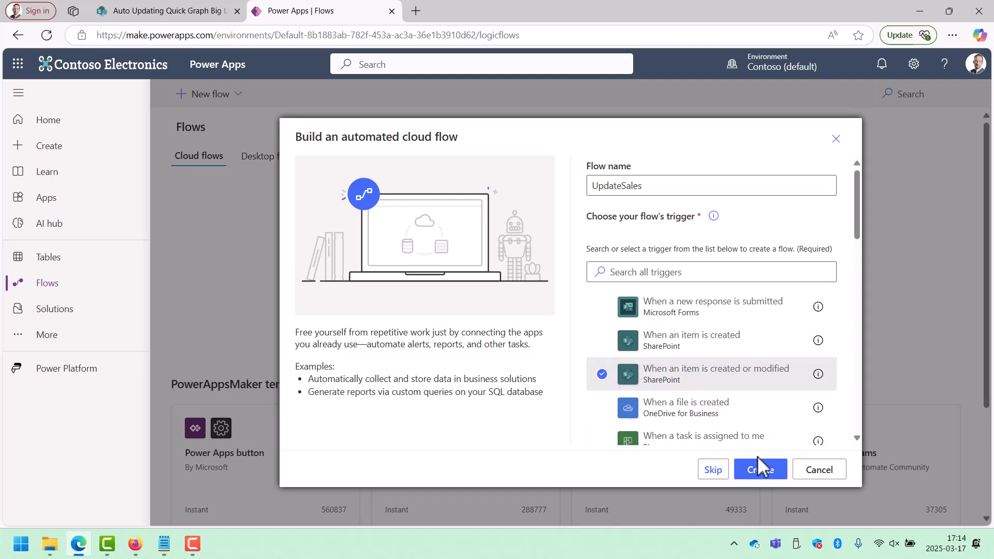
click(759, 472)
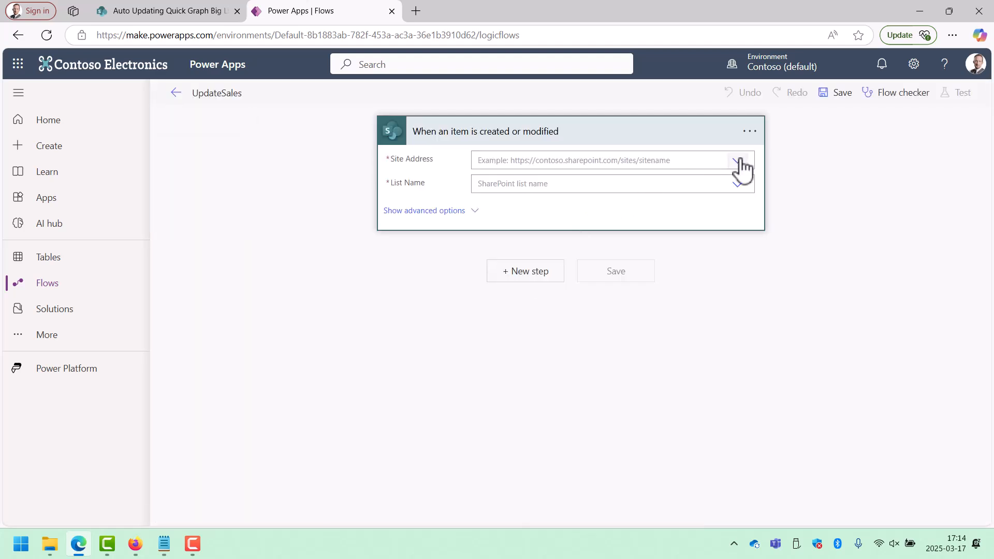
Set the trigger's site address to Auto Updating Quick Graph Big List and its list to BicycleSales.
click(738, 161)
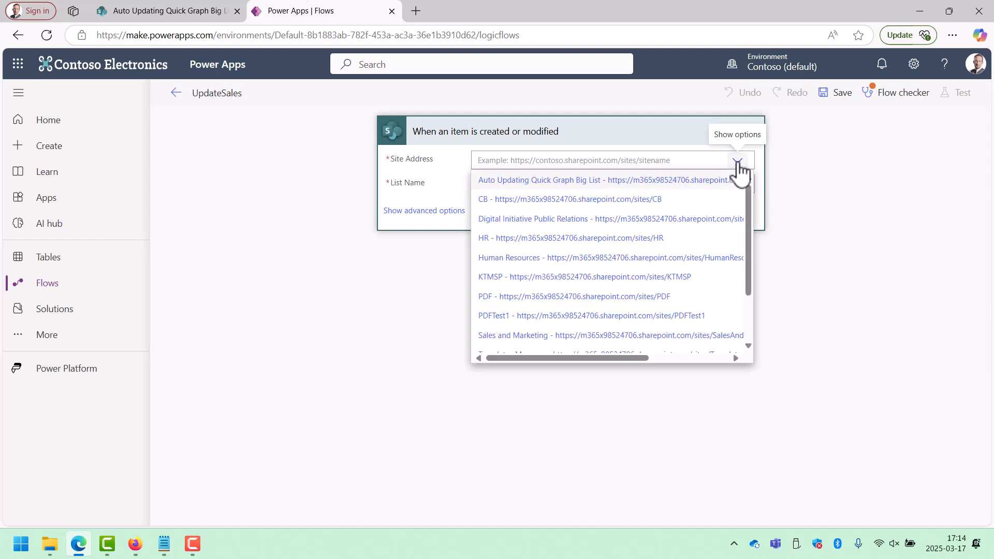
click(699, 182)
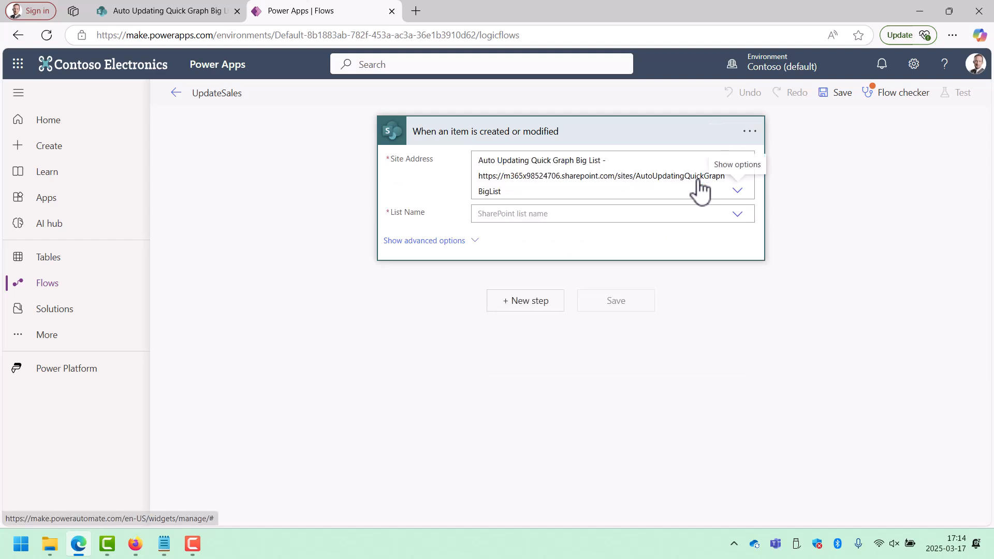
click(737, 214)
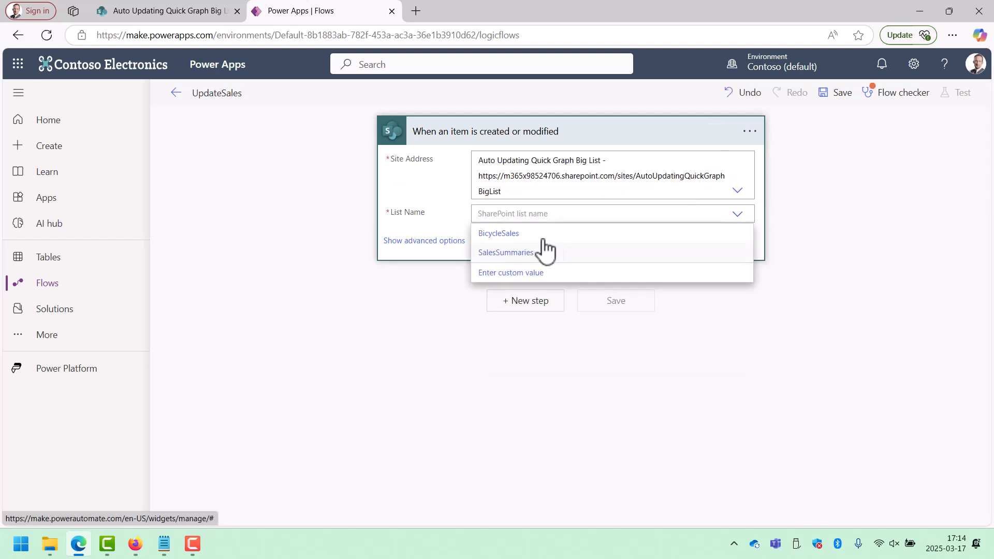
click(515, 235)
Add a SharePoint Get items action for the BicycleSales list on the Auto Updating Quick Graph Big List site.
click(542, 311)
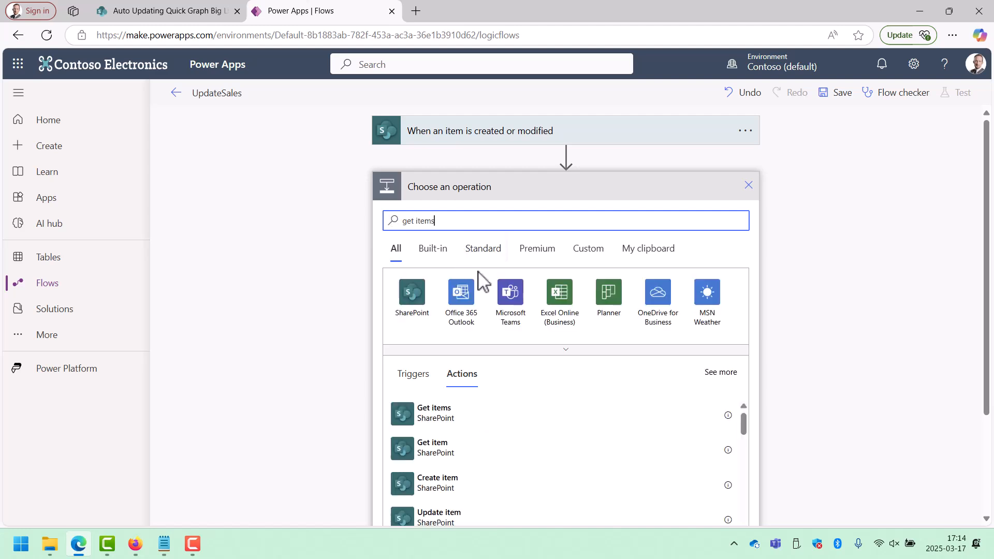
click(440, 415)
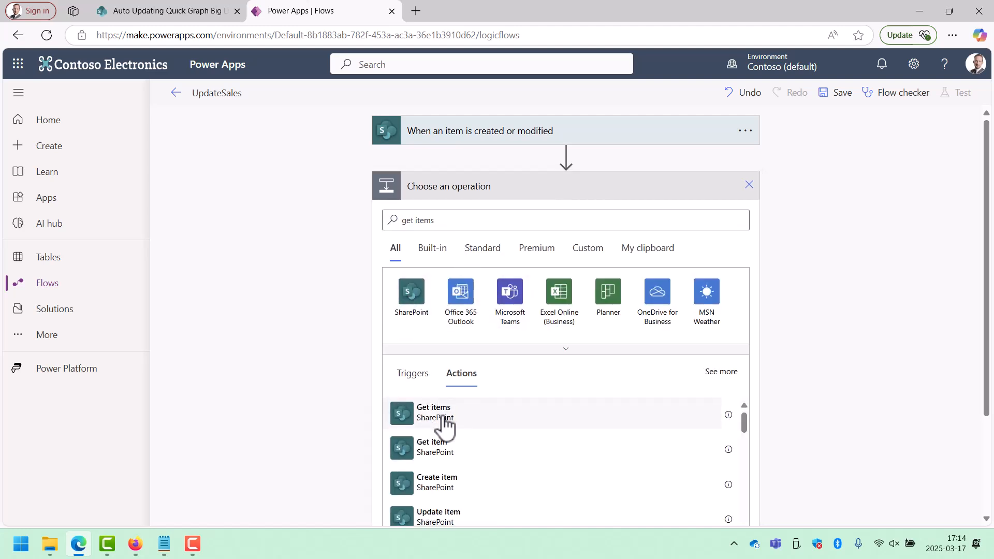
click(196, 16)
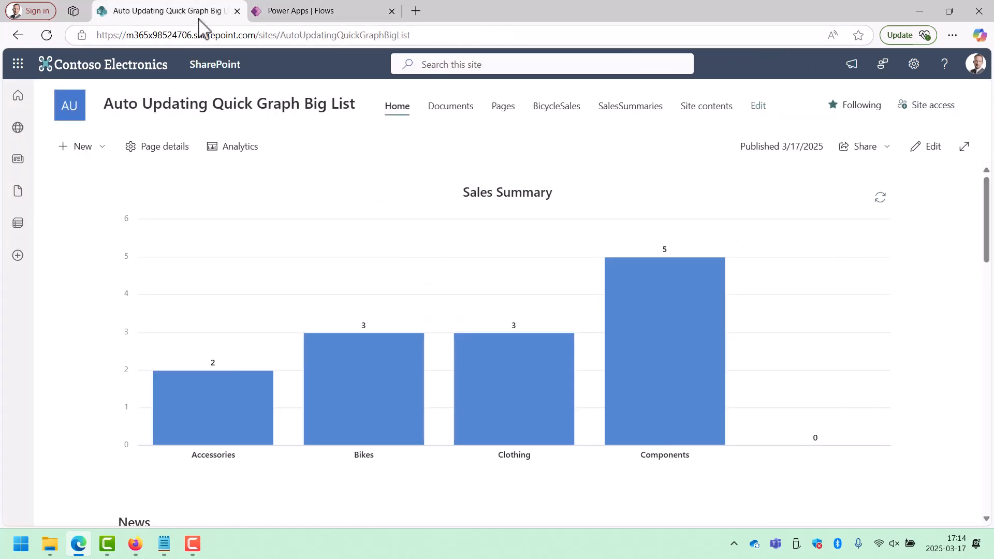
click(550, 106)
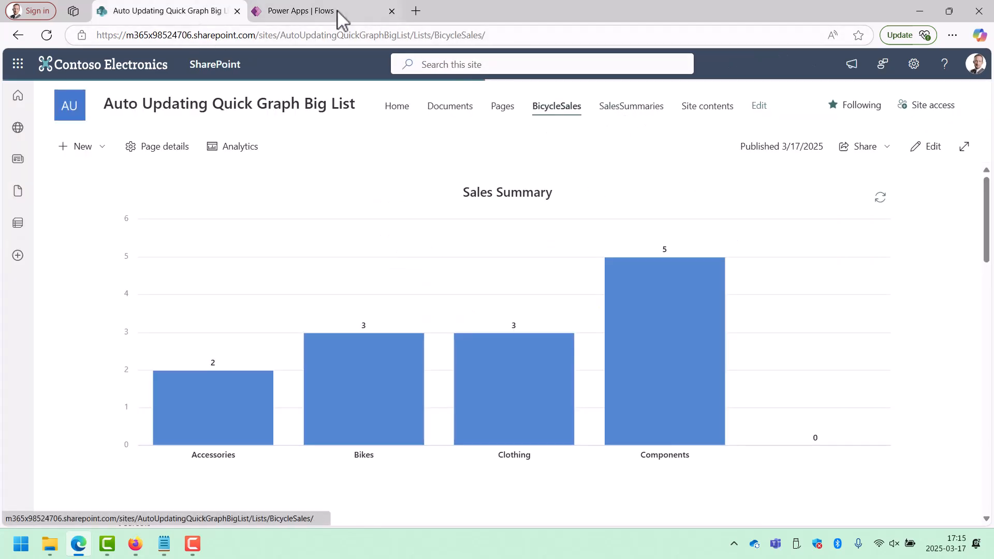
click(331, 13)
click(744, 224)
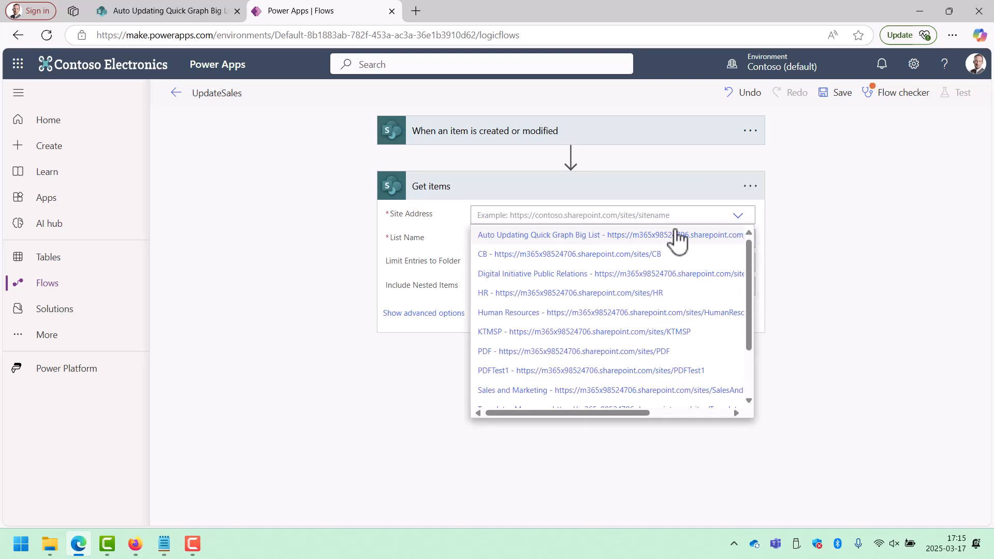
click(644, 236)
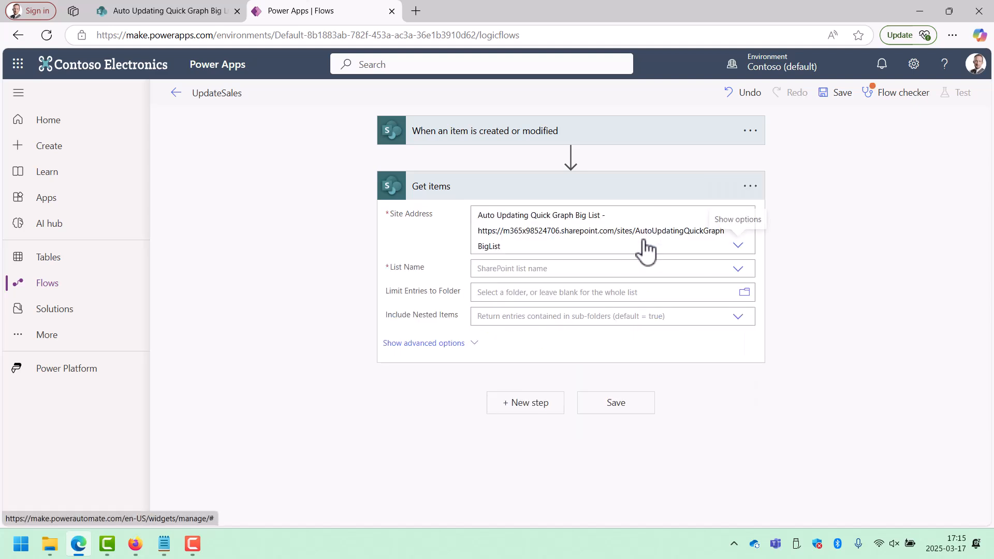
click(741, 272)
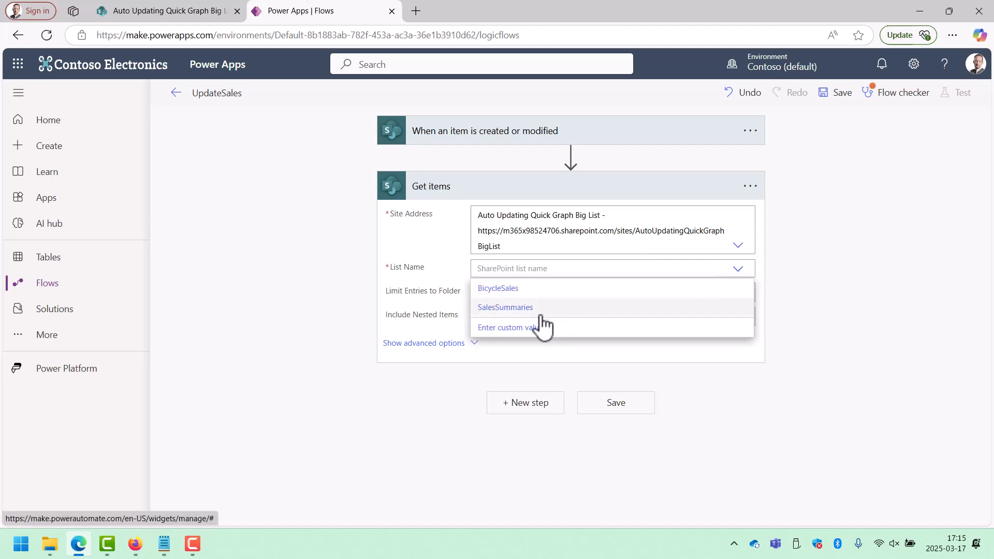
click(510, 289)
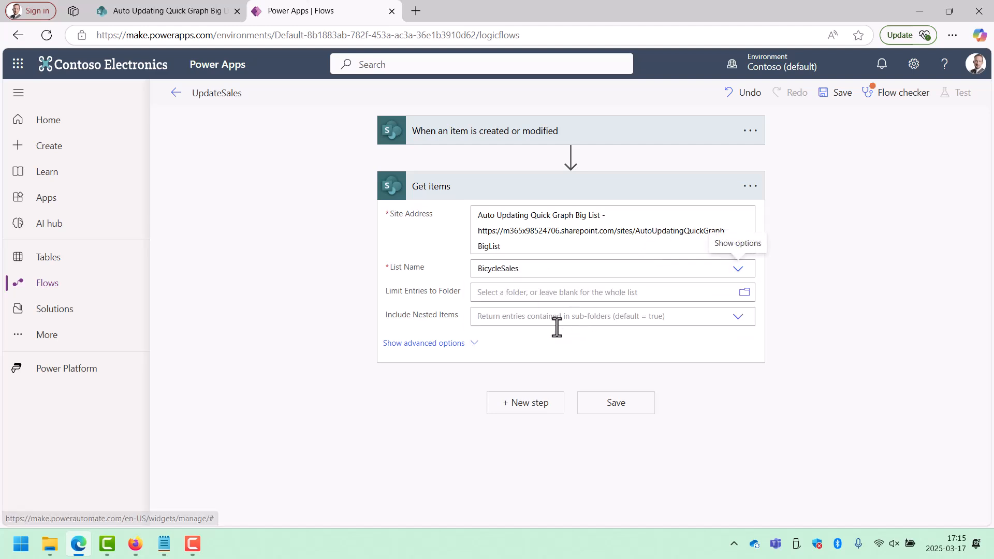
Show the Get items action's advanced options and begin its filter query with "Title eq".
click(467, 343)
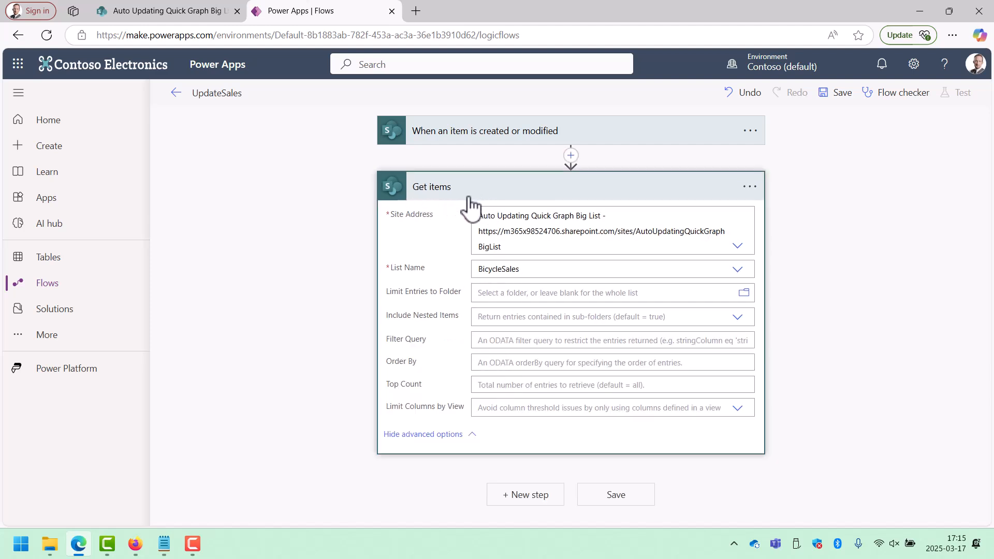
click(491, 339)
text(Ti)
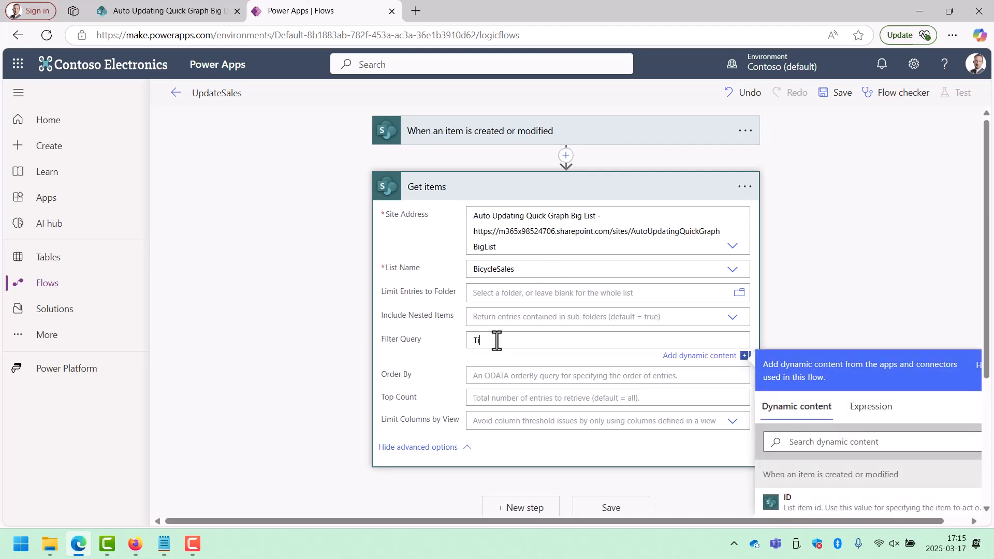
text(tle eq)
Switch to the BicycleSales list in SharePoint, group it by Title and examine the category groups.
click(207, 13)
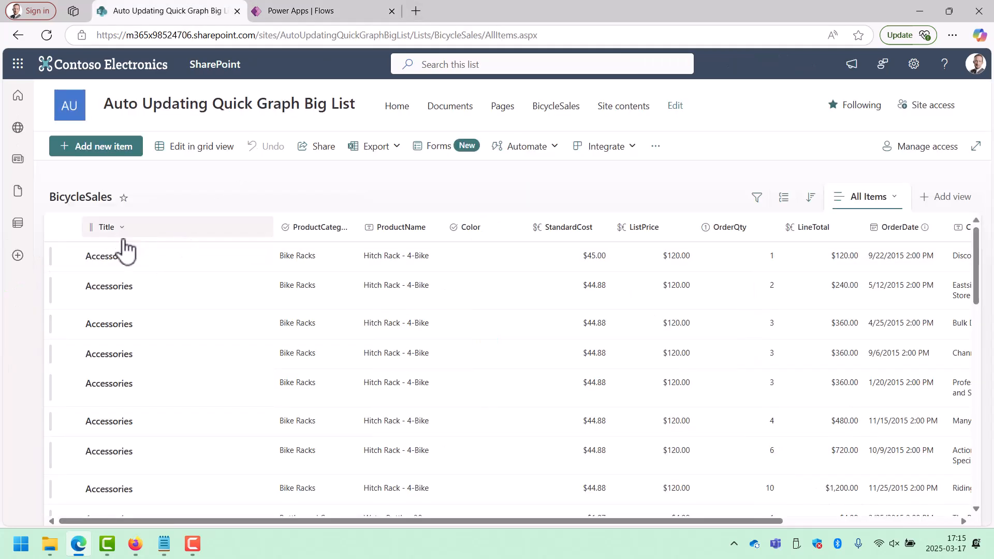
scroll(127, 362, down, 10)
scroll(127, 365, up, 10)
click(121, 231)
click(148, 330)
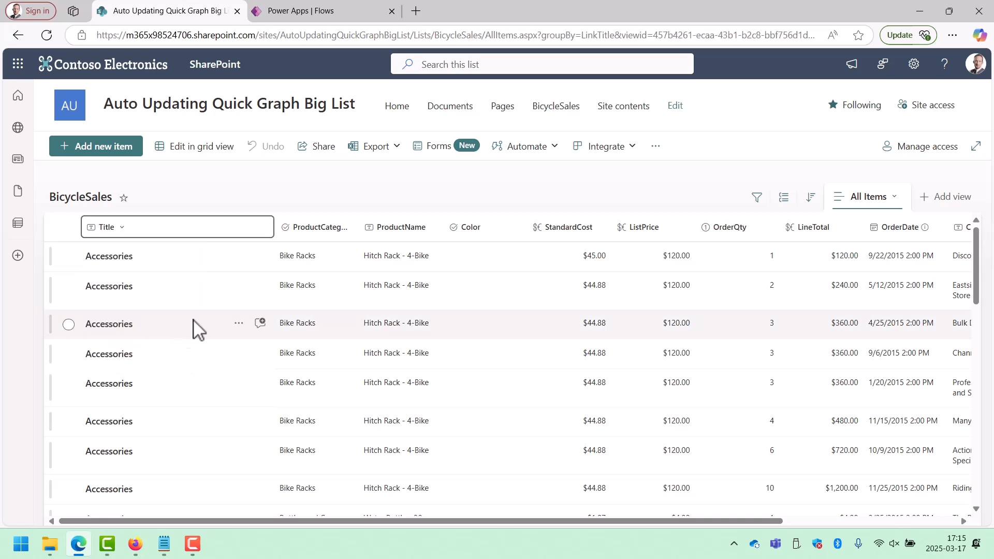
click(58, 260)
click(60, 293)
click(59, 326)
click(59, 327)
click(59, 360)
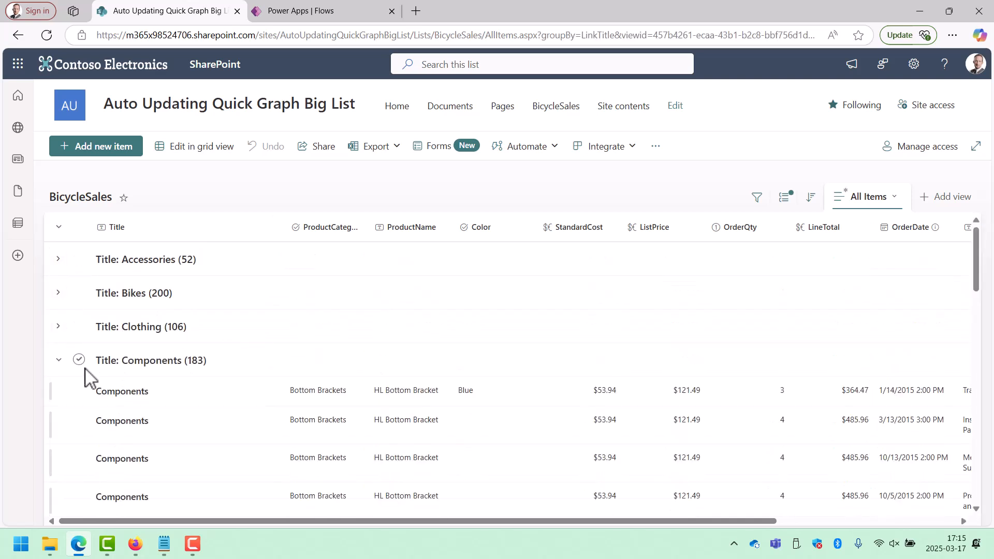
click(59, 360)
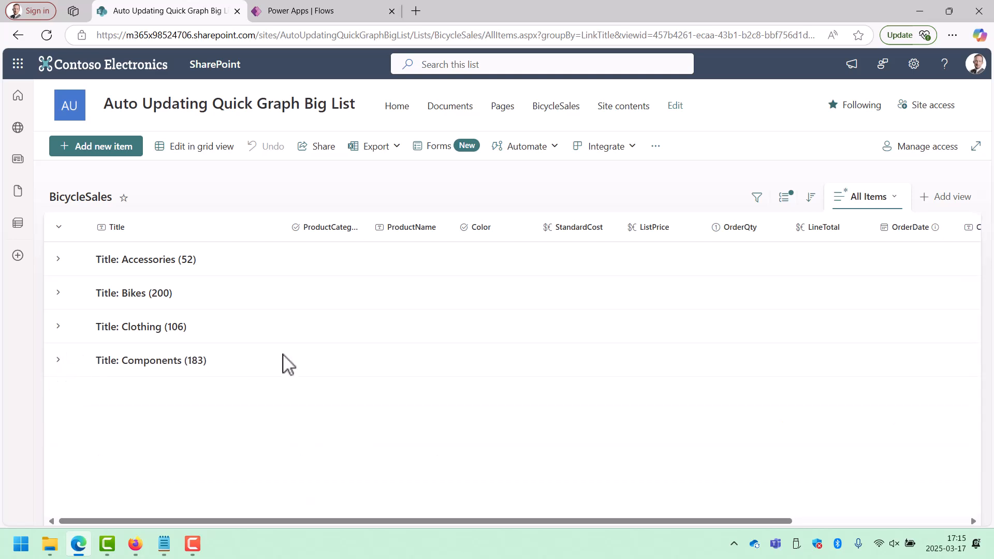
Return to the UpdateSales flow in Power Apps and complete the Get items filter query with the trigger's Title in single quotes.
click(322, 12)
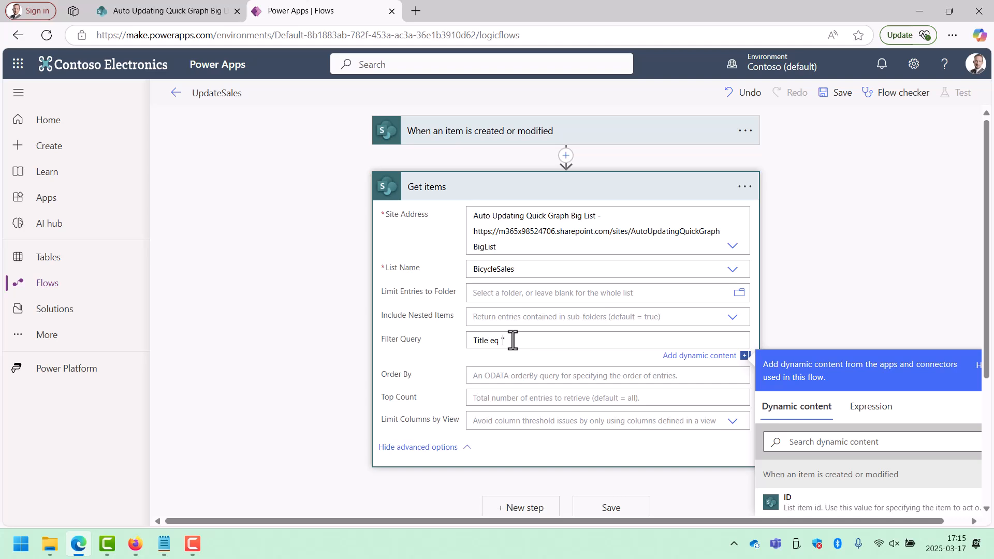
scroll(877, 420, down, 1)
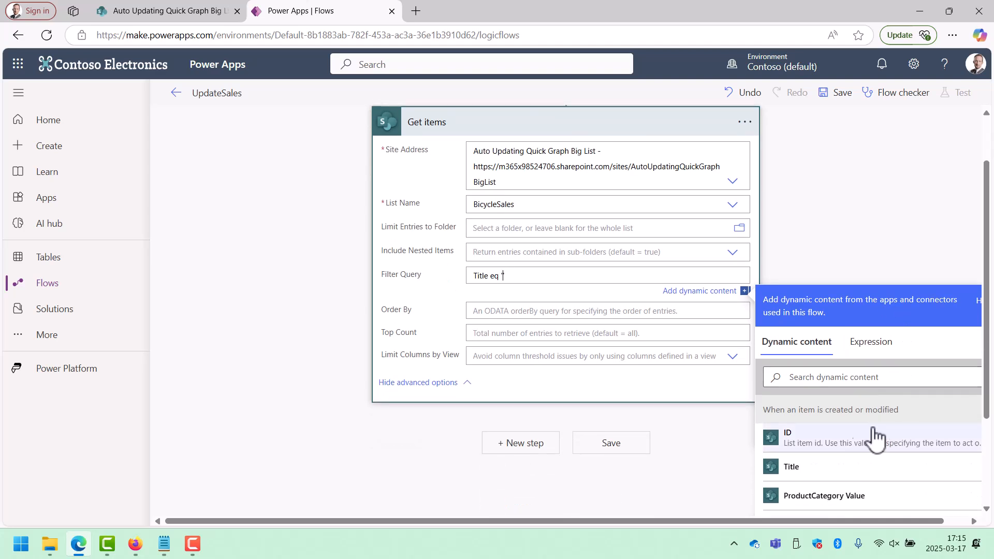
click(829, 384)
text(tite)
key(BackSpace)
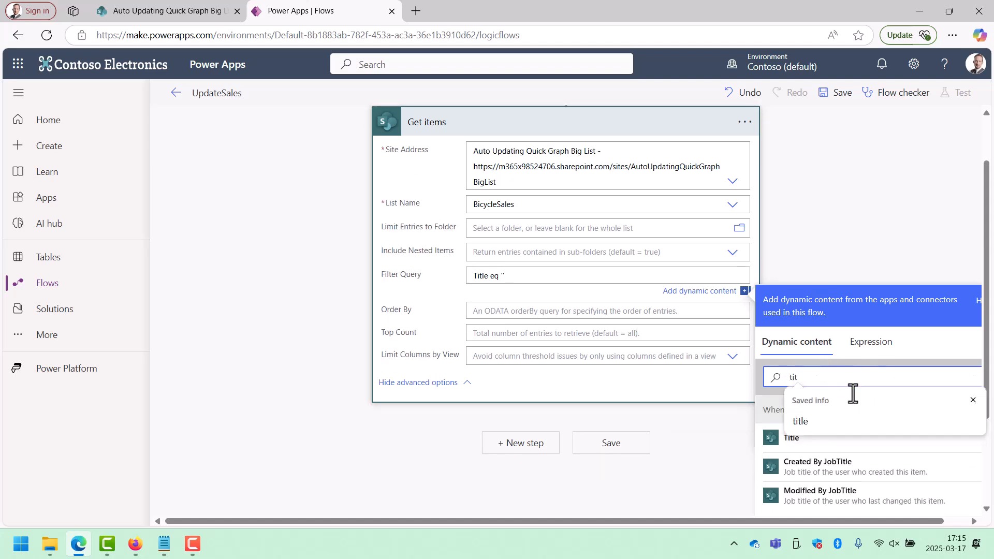
click(808, 440)
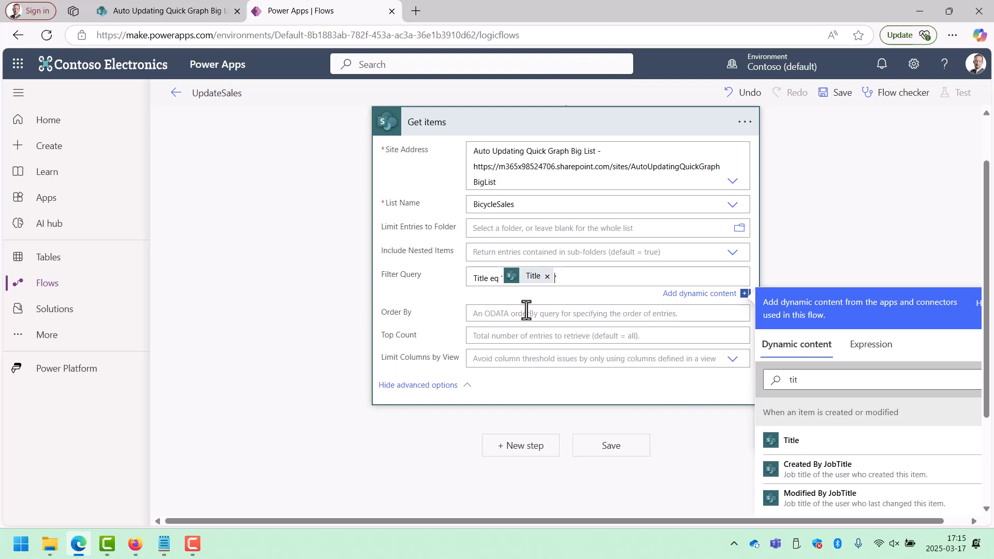
click(748, 127)
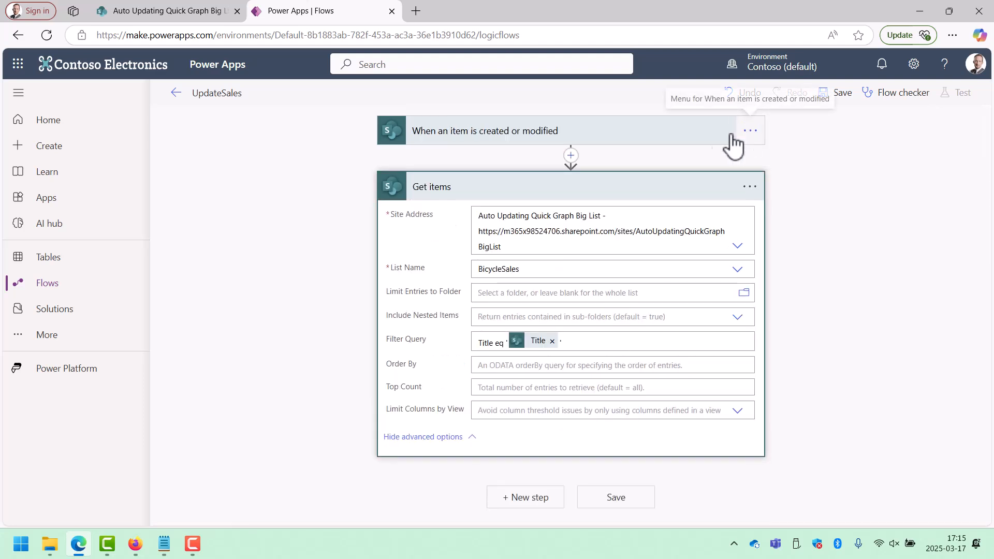
click(559, 193)
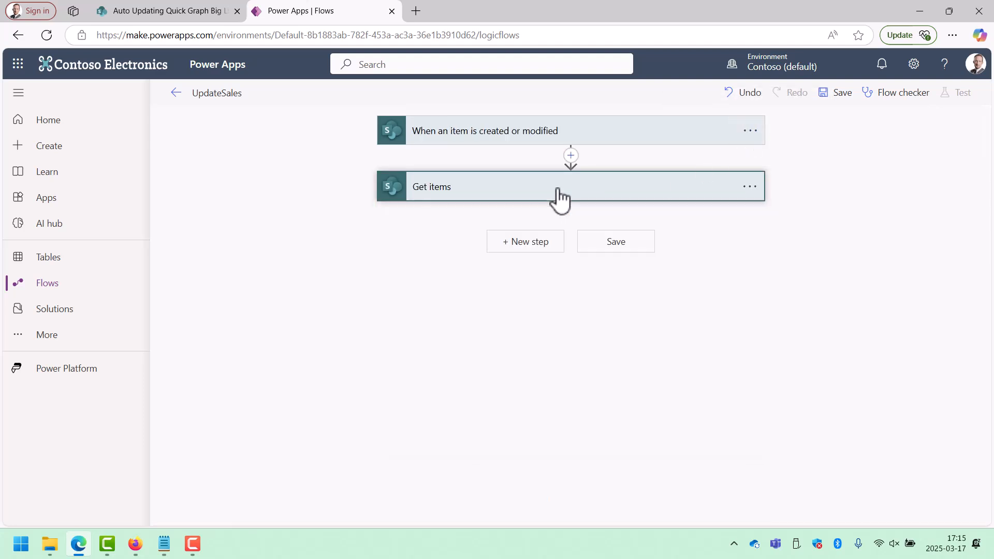
Add a Select action after Get items and use the Get items value list as its source.
click(528, 248)
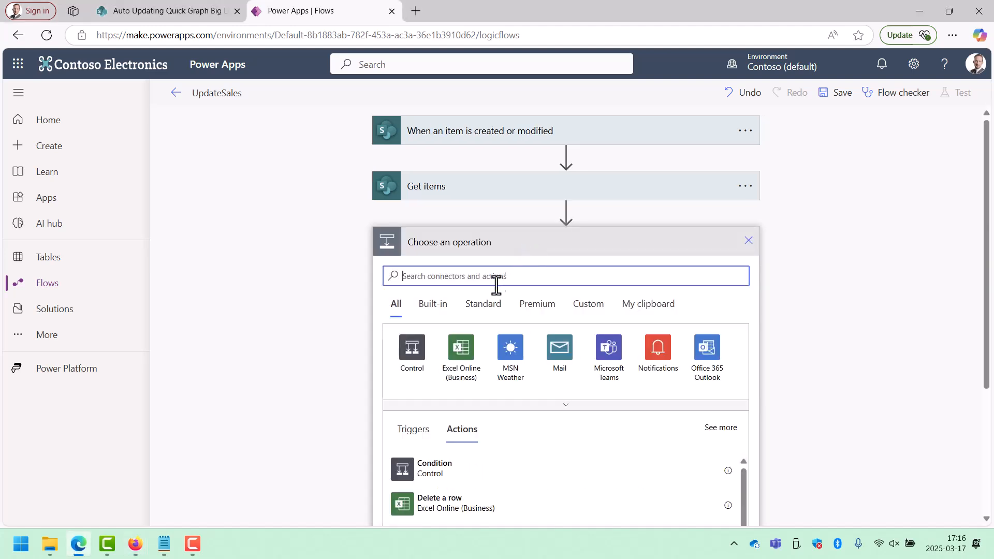
text(select)
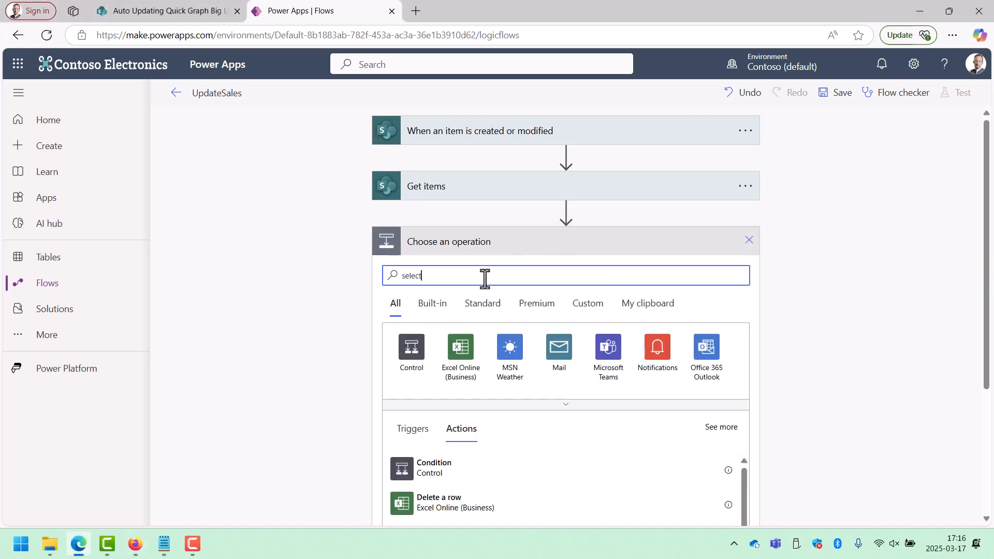
click(422, 482)
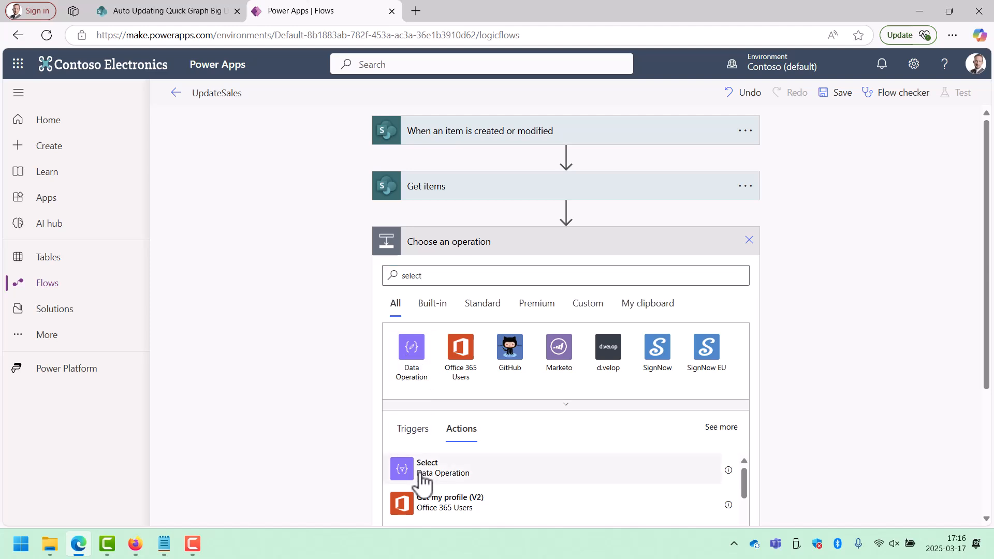
click(660, 268)
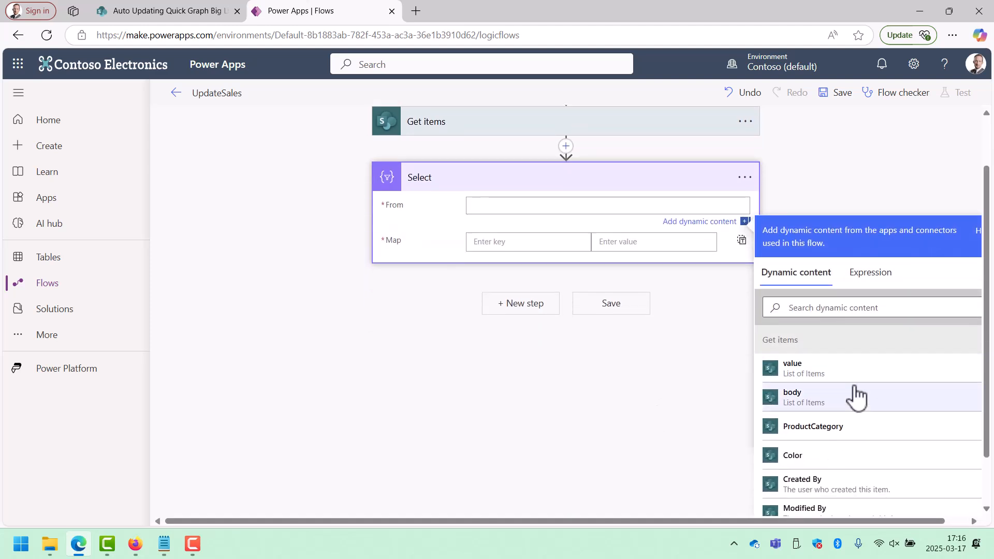
click(823, 368)
Switch the Select action's map to text mode and map it to LineTotal from Get items.
click(742, 243)
click(584, 295)
click(876, 407)
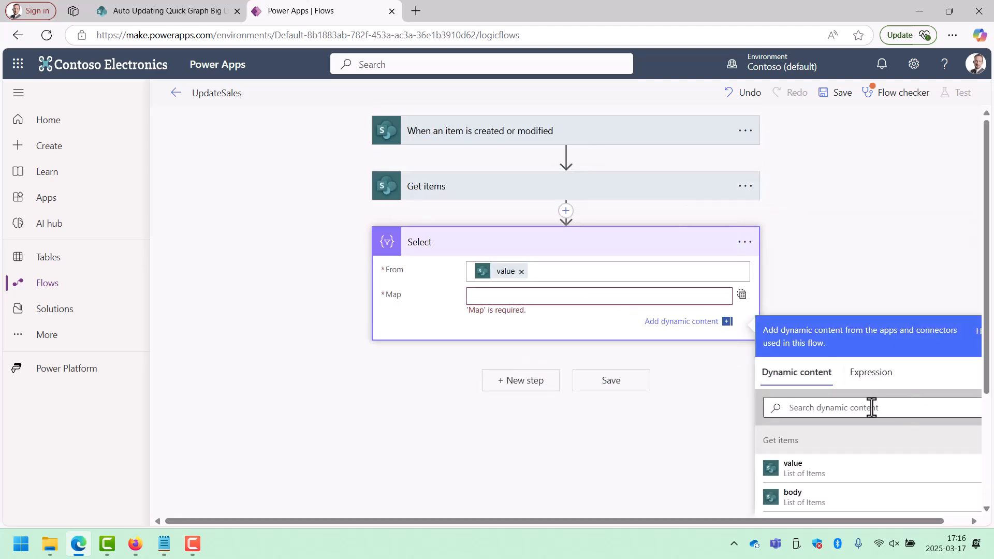
text(line)
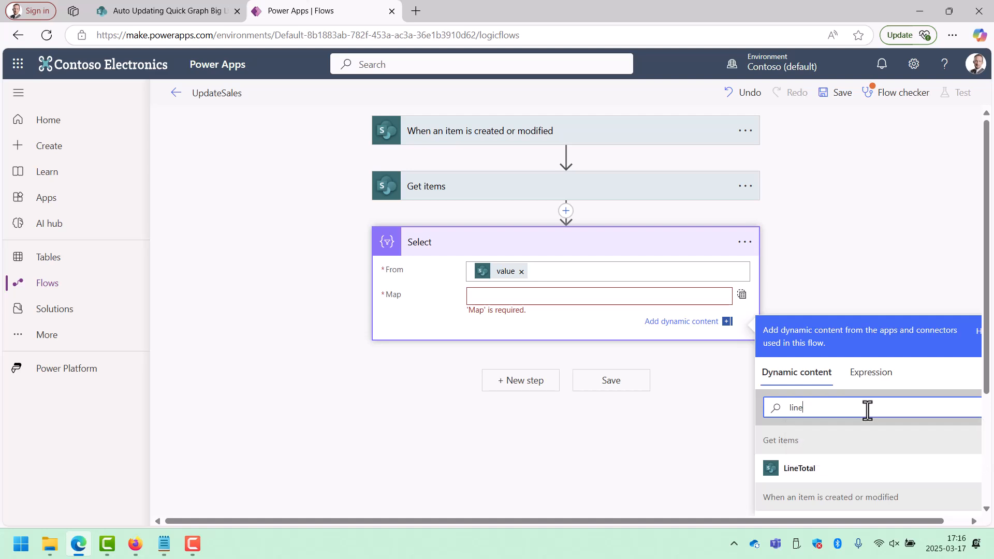
click(834, 474)
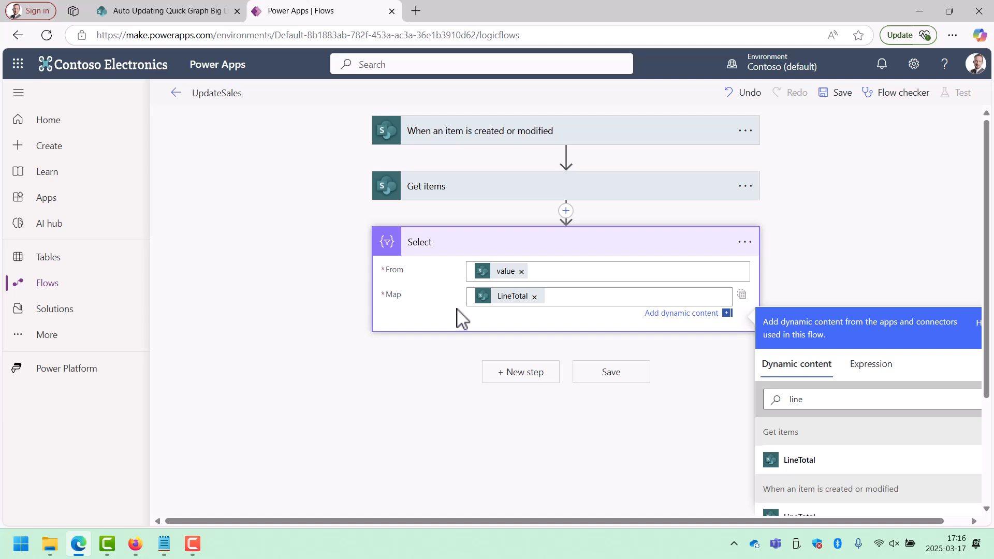
Rename the Select action to "Select LineTotals".
click(745, 242)
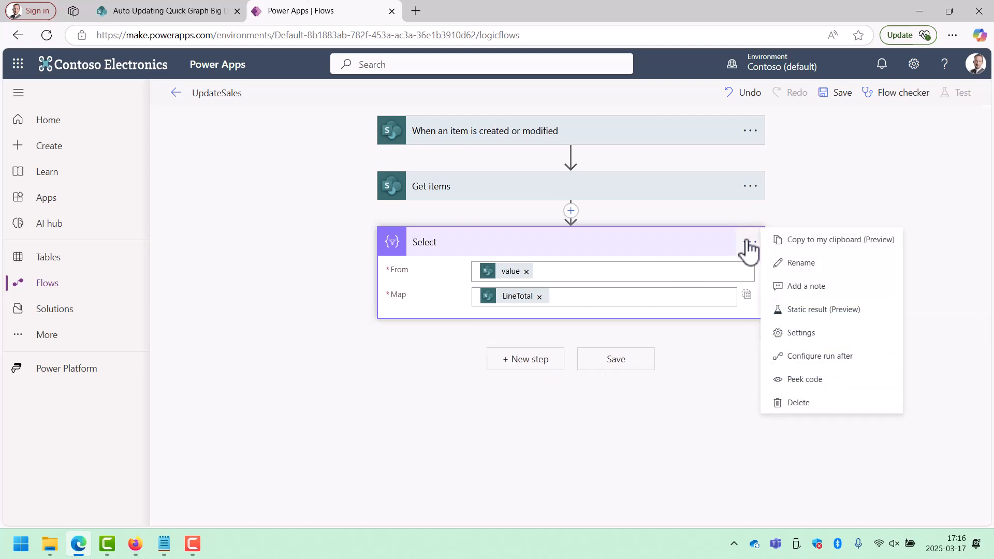
click(785, 265)
text(S)
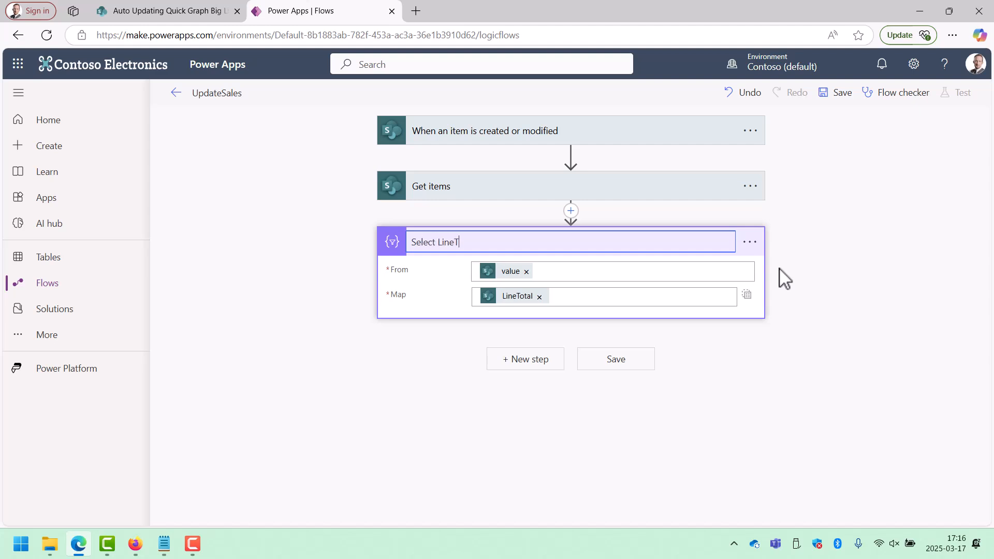
click(523, 361)
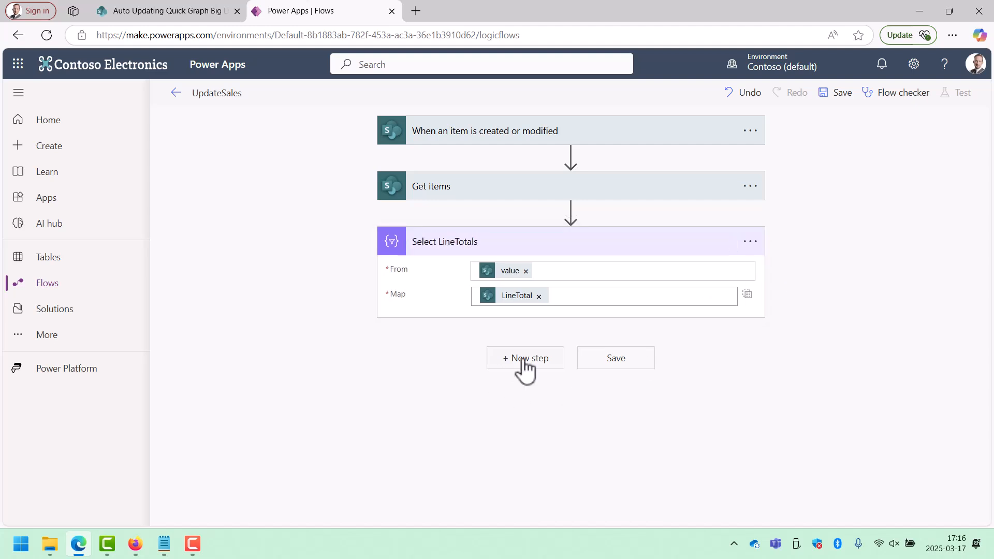
Add a Data Operation Compose action after Select LineTotals and rename it "JSON".
click(525, 364)
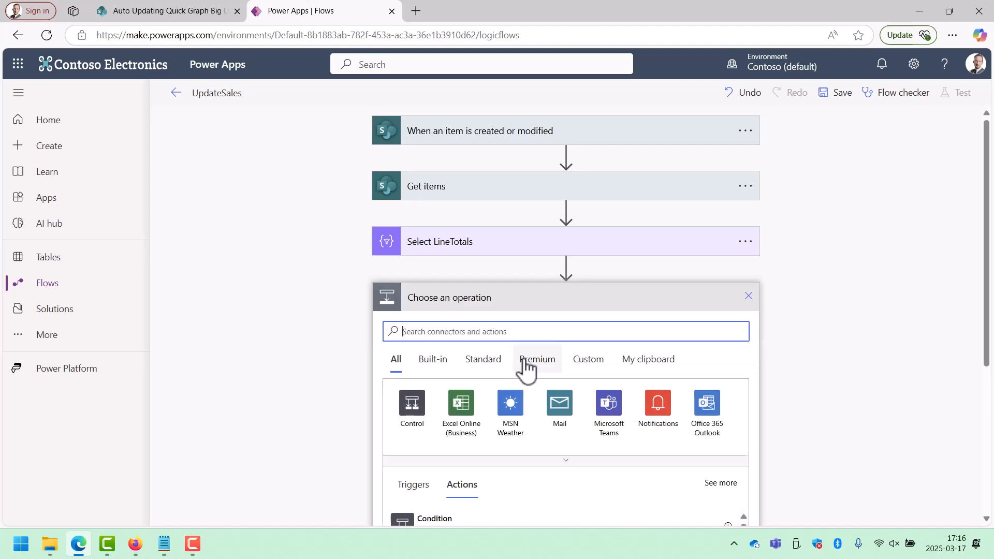
text(compose)
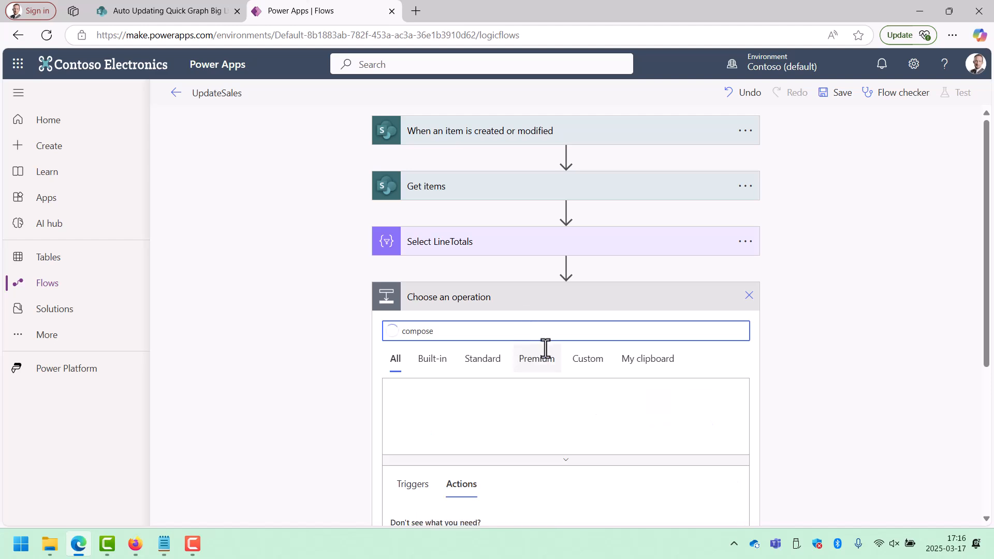
scroll(581, 460, down, 2)
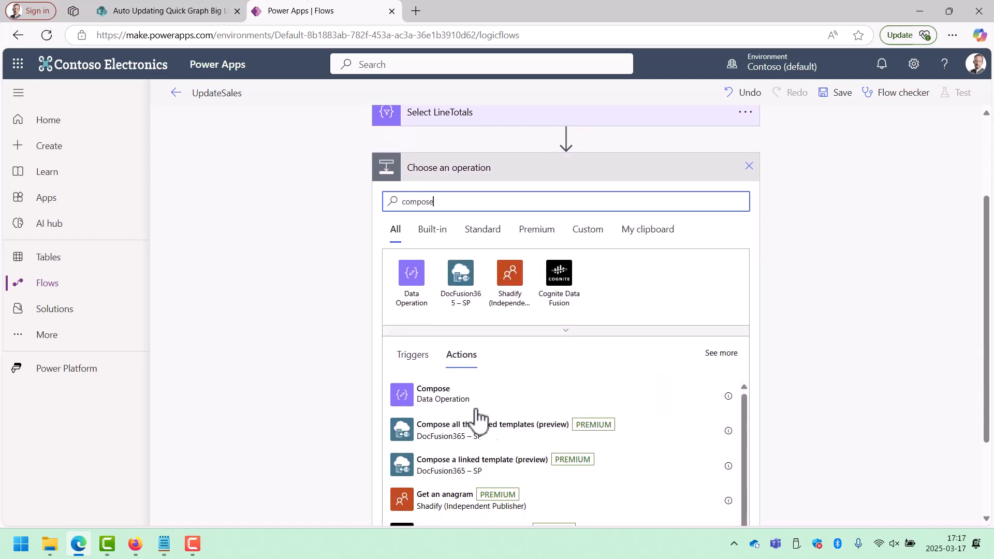
click(524, 402)
click(750, 297)
click(797, 318)
text(JSON)
Set the JSON action's inputs to {"root":{"Numbers":Output}}, with Output being the Select LineTotals dynamic content.
click(527, 329)
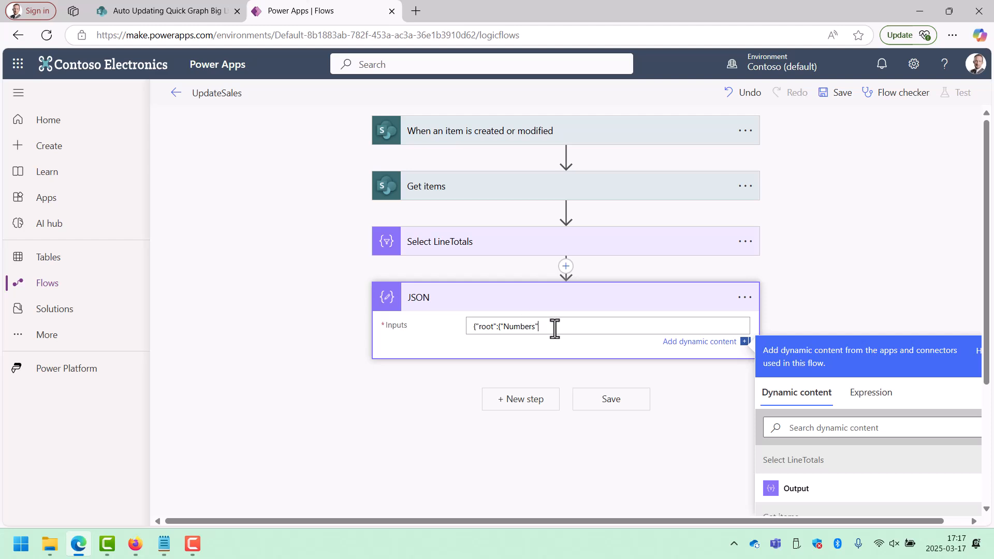
scroll(840, 473, down, 1)
scroll(840, 472, up, 1)
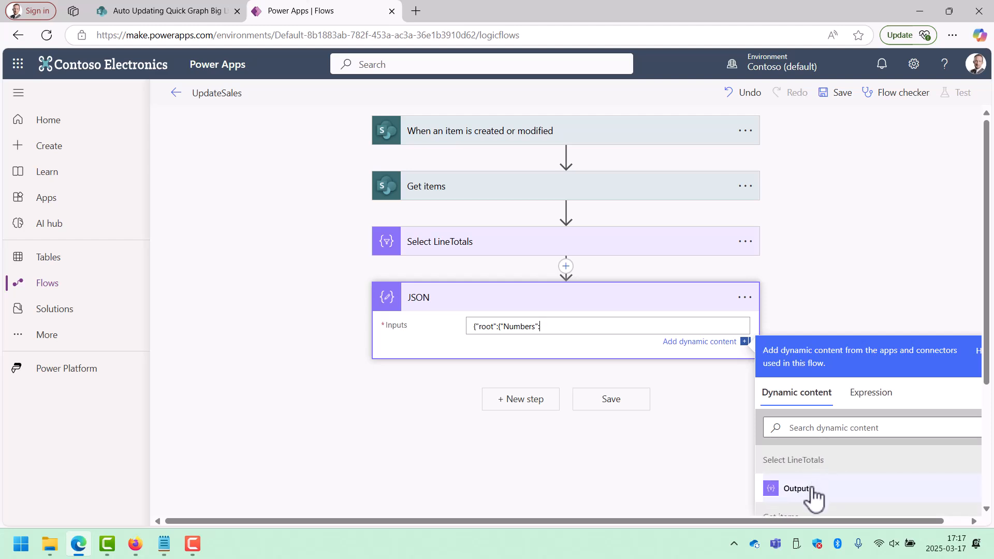
click(796, 488)
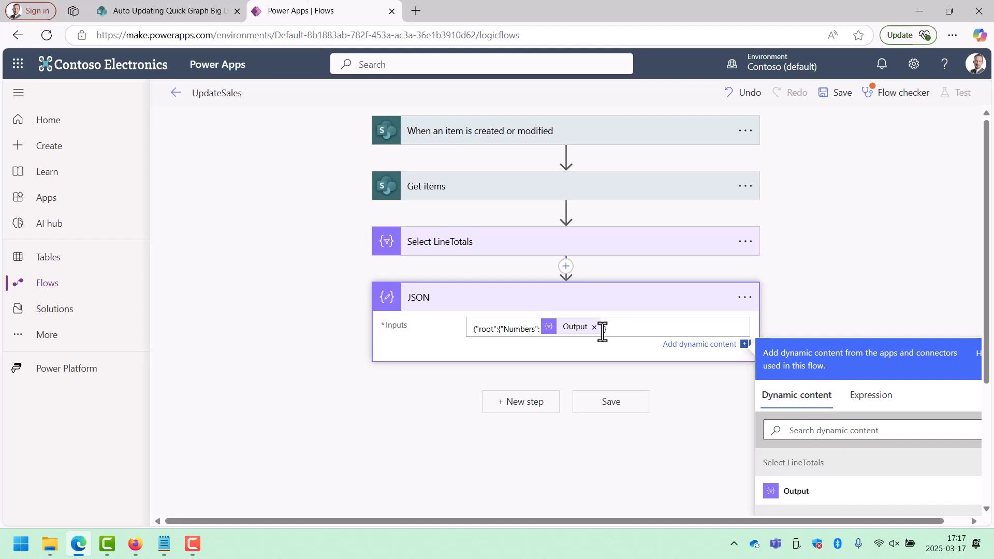
Add an Initialize variable action after JSON and rename it "Init and Set SalesSummary".
click(527, 408)
text(init)
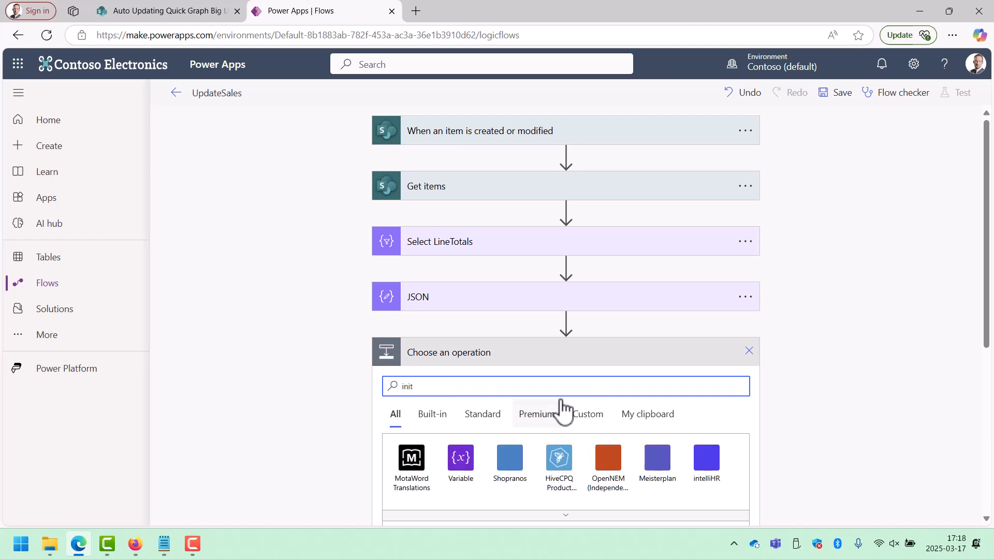
click(461, 461)
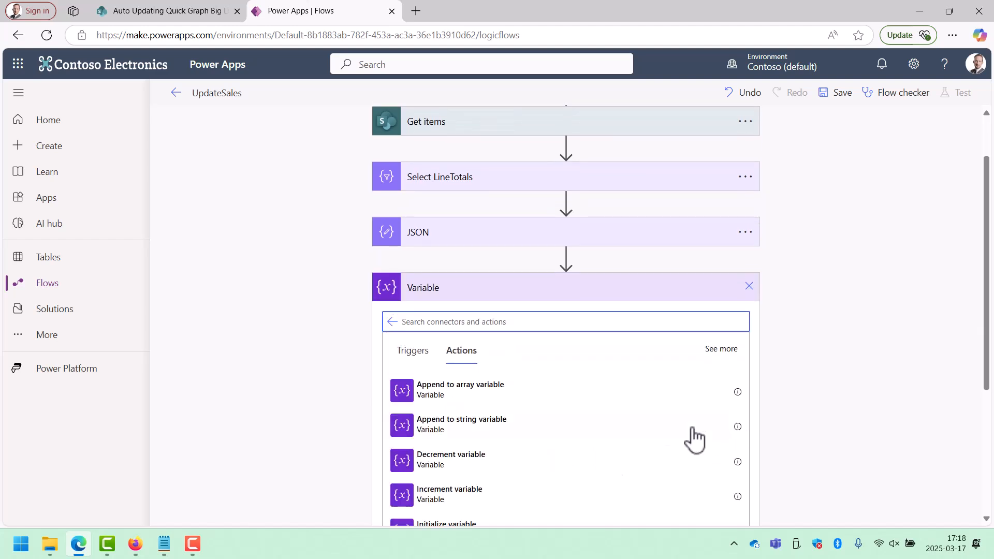
scroll(533, 487, down, 1)
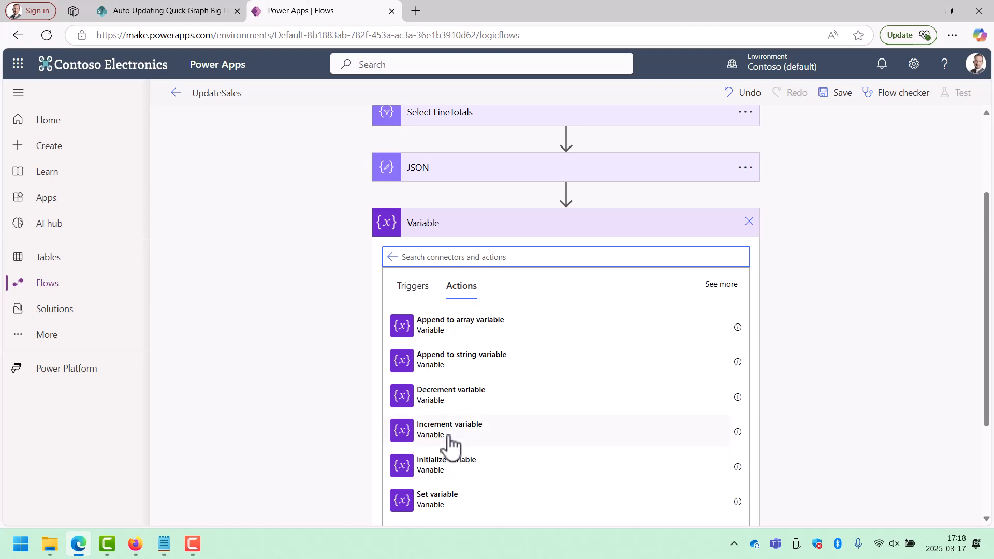
click(500, 468)
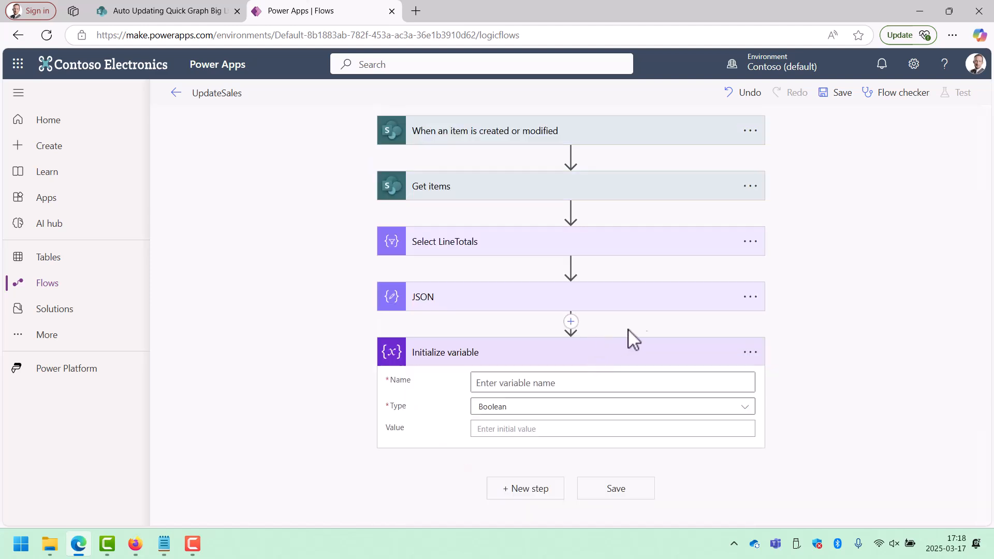
click(749, 352)
click(798, 371)
text(Init and Set SalesSummary)
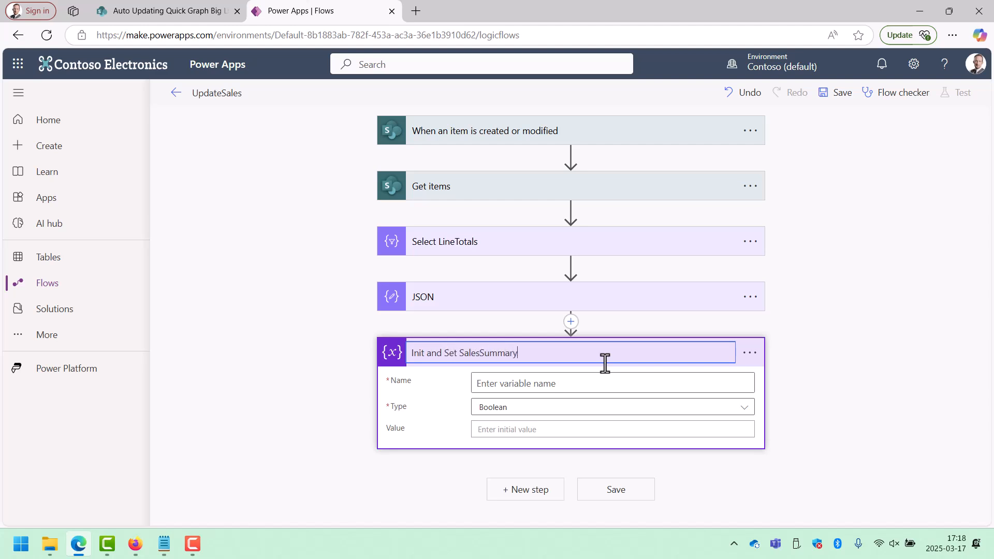
Name the variable SalesSummary and set its type to Float.
click(693, 383)
text(SalesSummary)
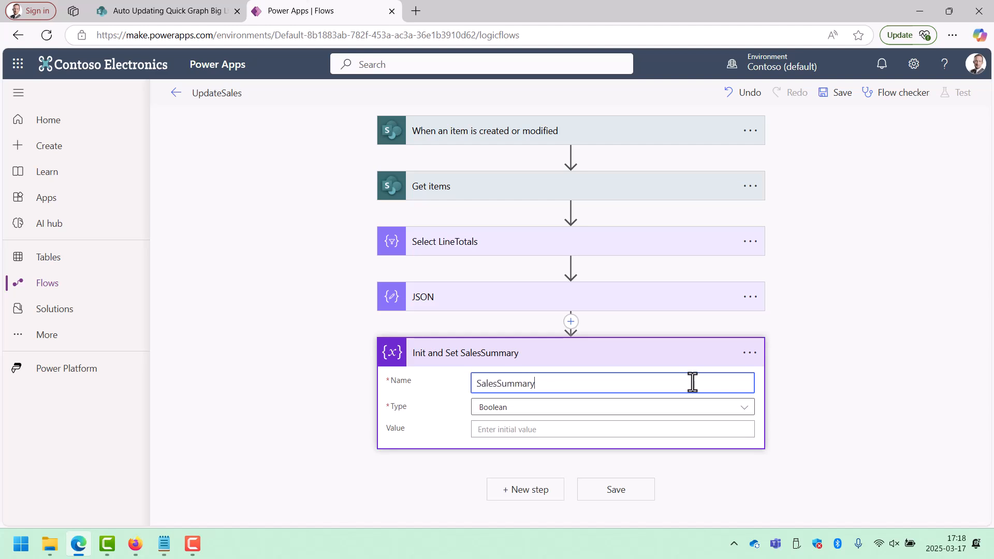
click(647, 408)
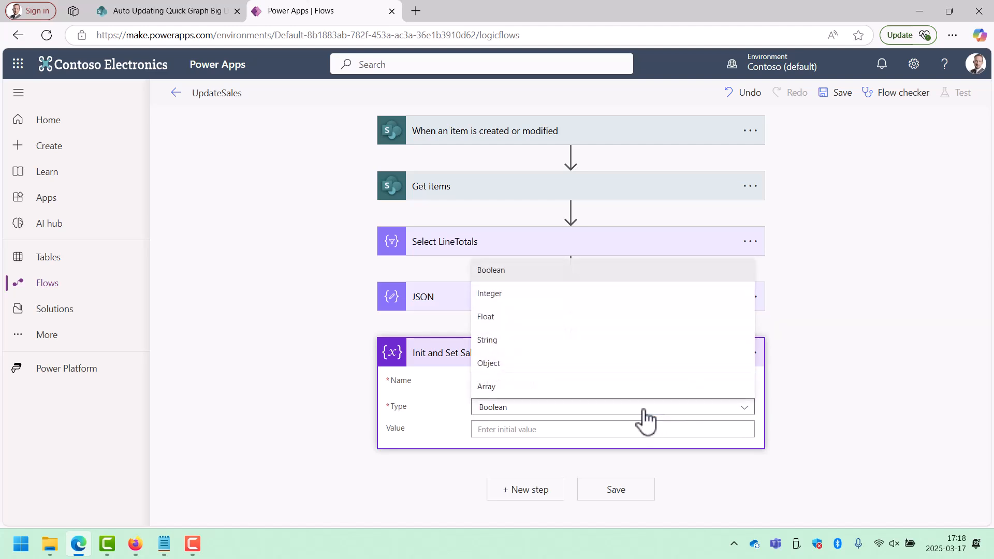
click(539, 320)
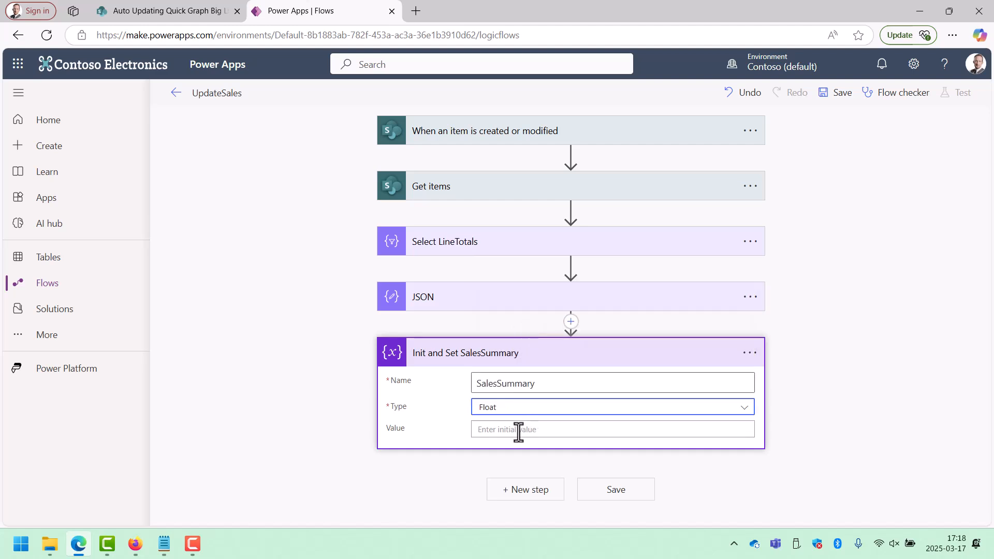
Start the SalesSummary variable's value as an expression, entering xpath(xml(outputs('JSON'))) to convert the JSON action's output to XML.
click(519, 430)
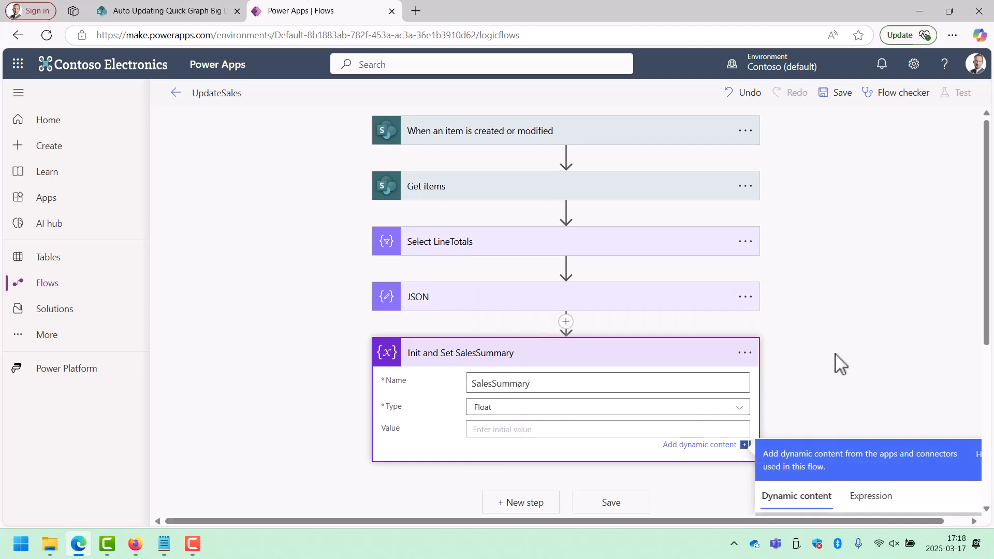
scroll(842, 357, down, 2)
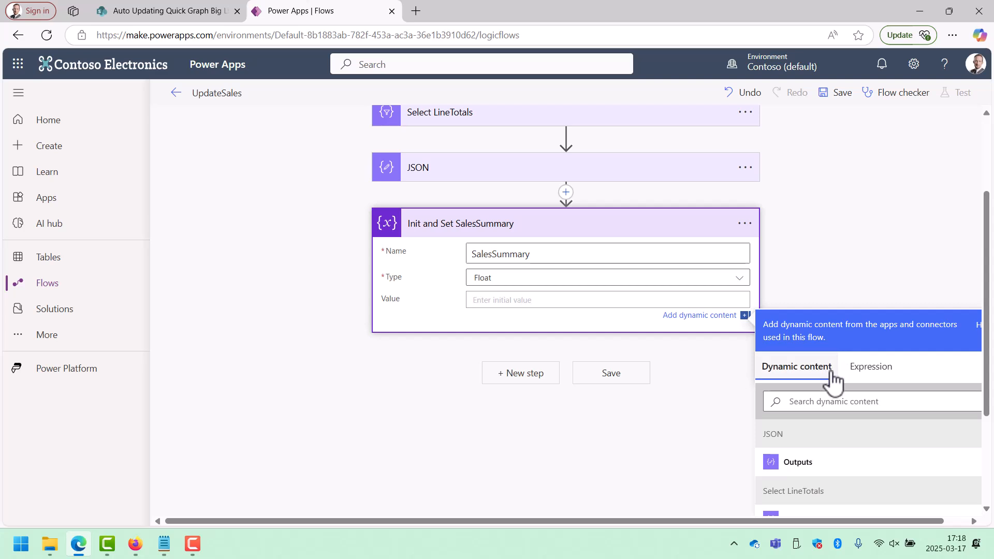
click(864, 370)
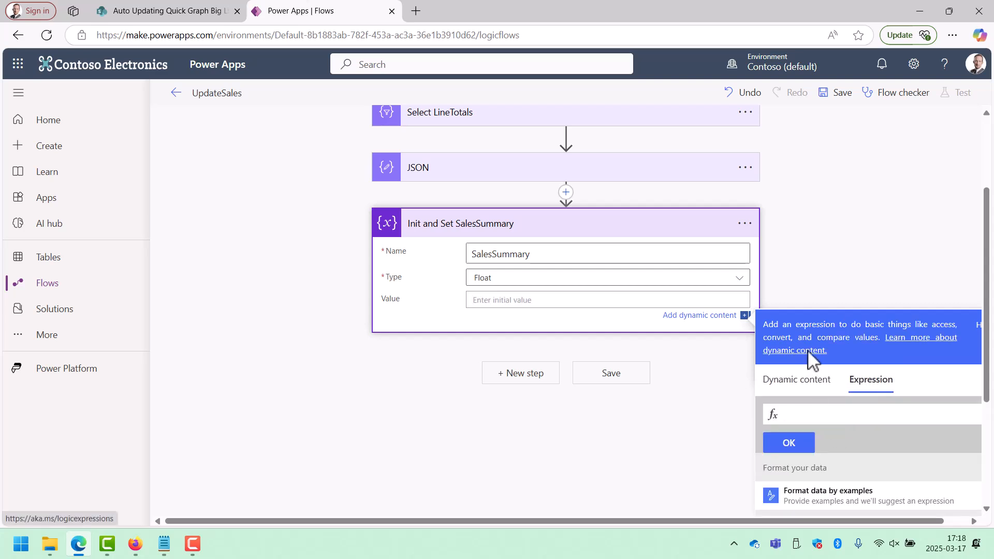
text(x)
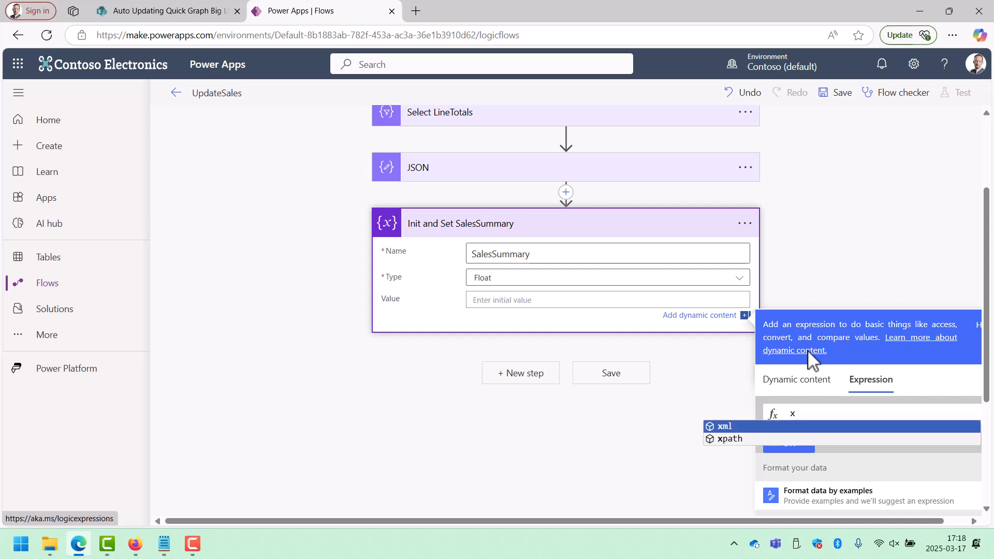
key(Down)
key(Return)
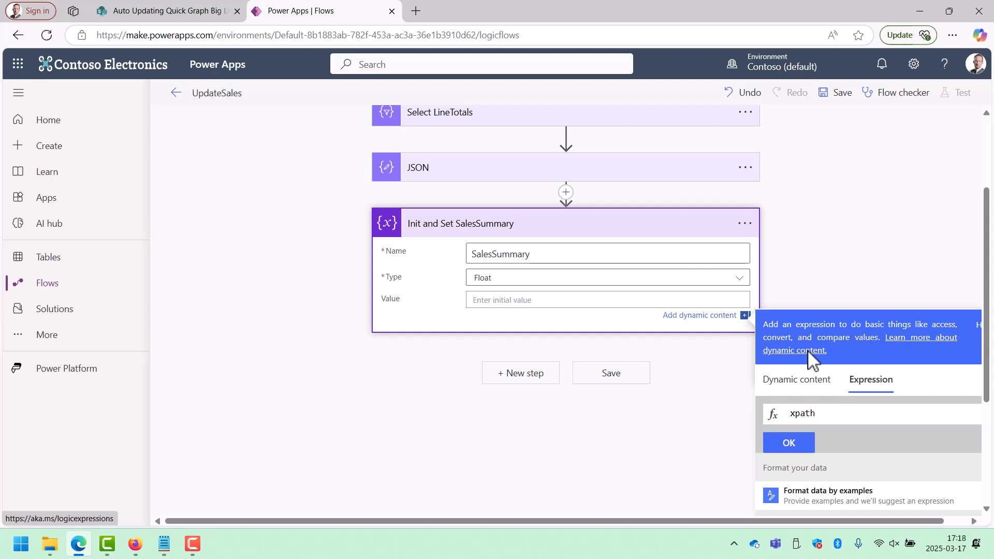
text(()
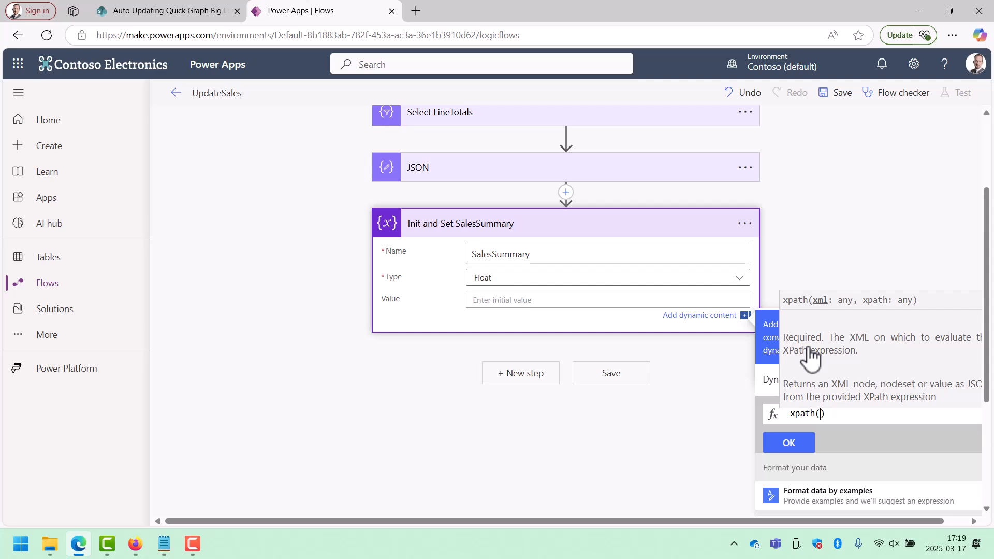
text(xm)
key(Return)
text(()
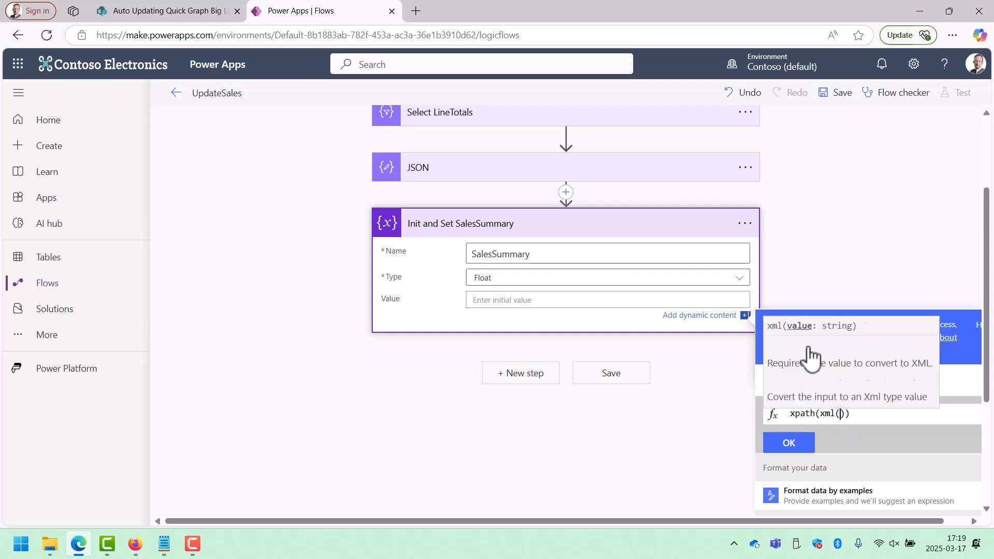
text(ou)
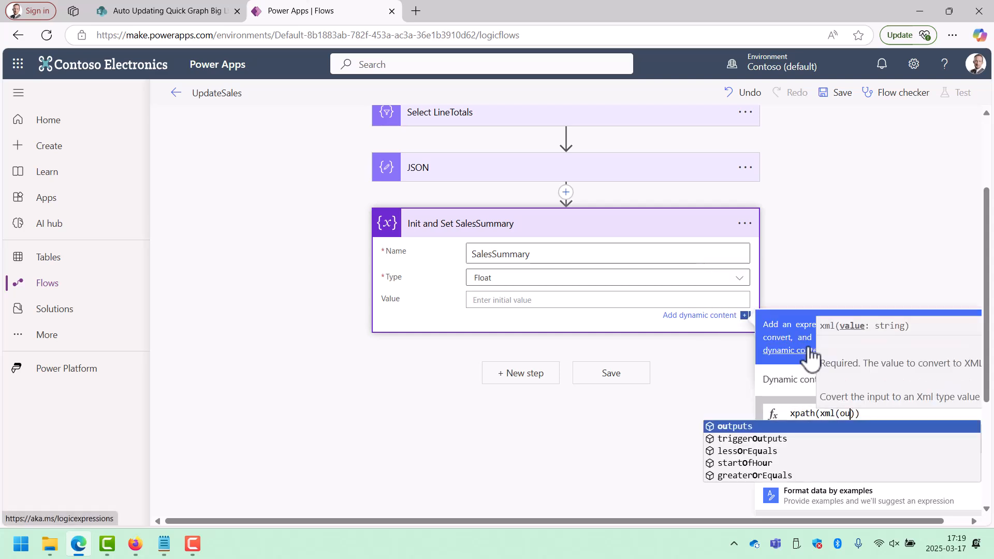
key(Return)
text((')
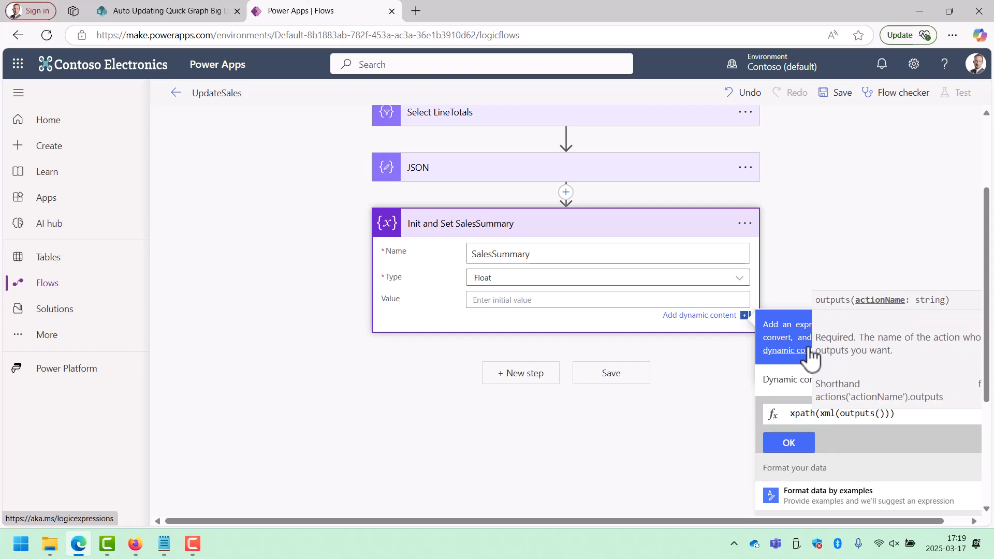
text(JSON)
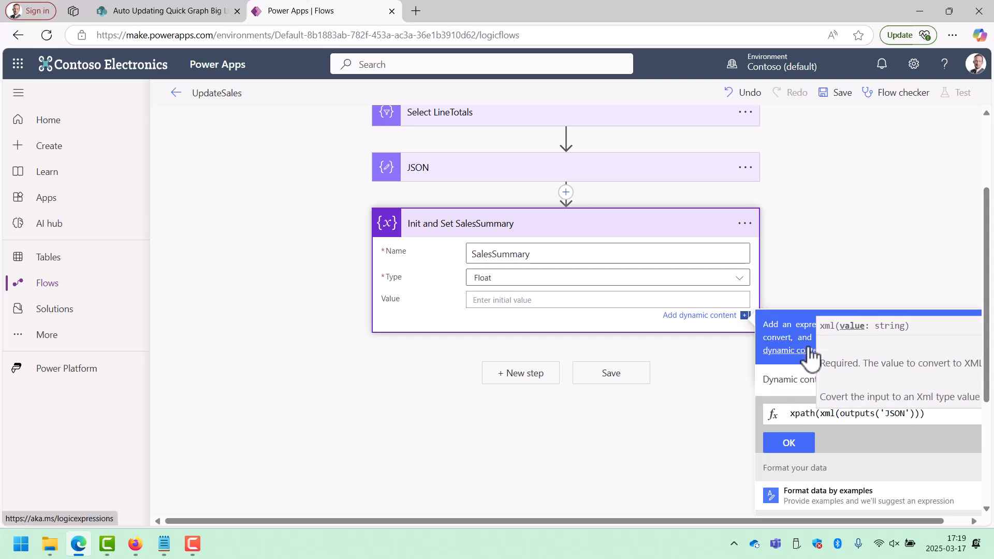
key(Left)
key(Left)
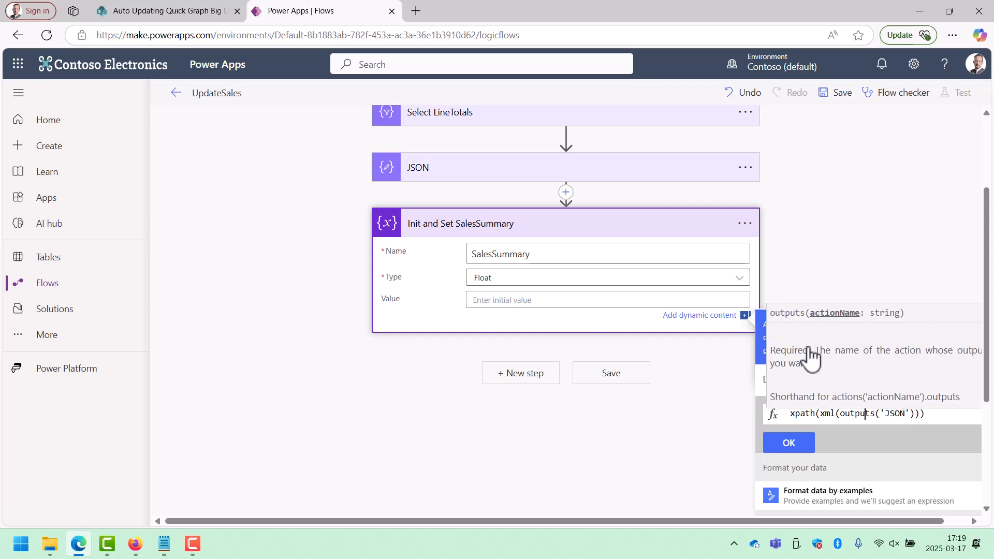
key(Right)
key(Right)
key(Right)
key(Right)
key(Right)
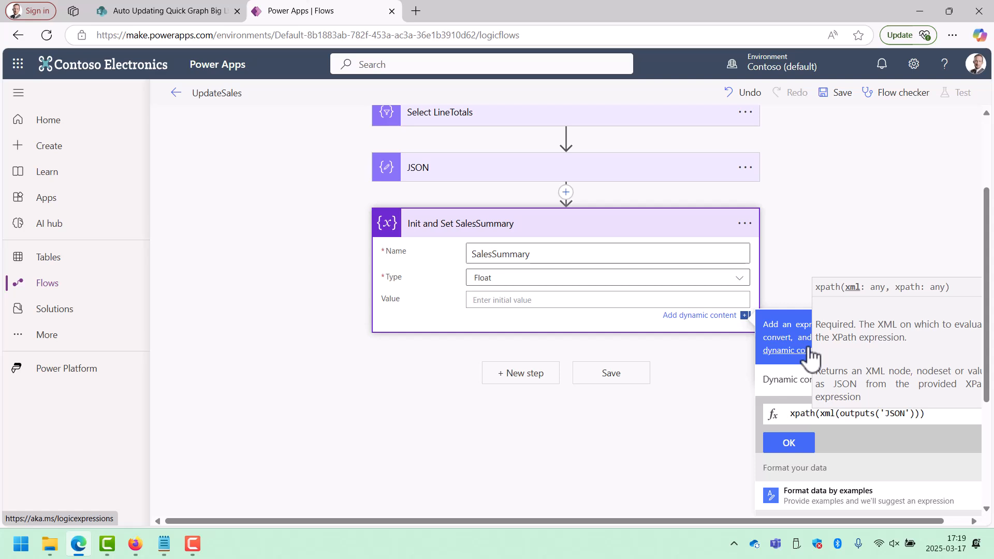
Add 'sum(/root/Number)' as the xpath function's second argument and insert the finished expression as the variable's value.
text(,)
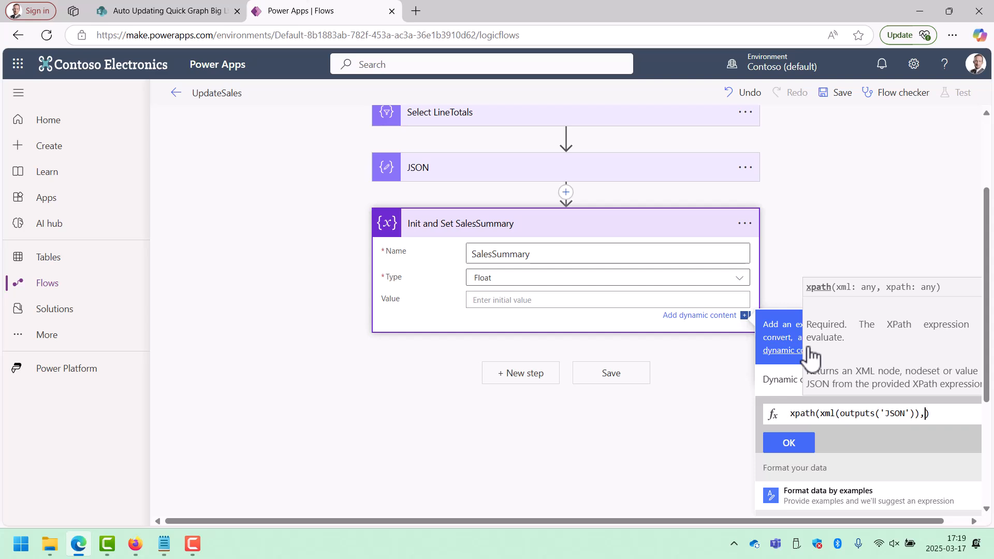
text(')
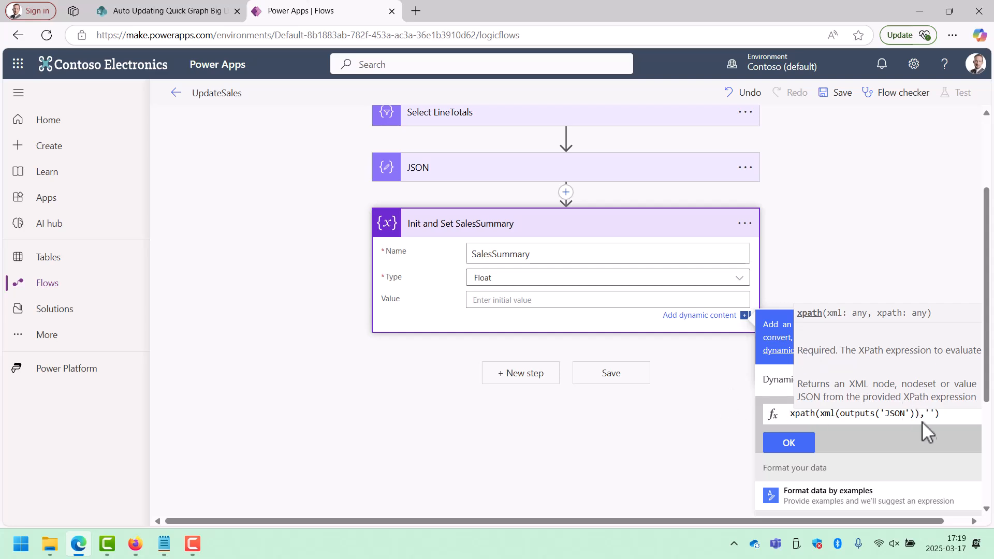
scroll(912, 466, down, 1)
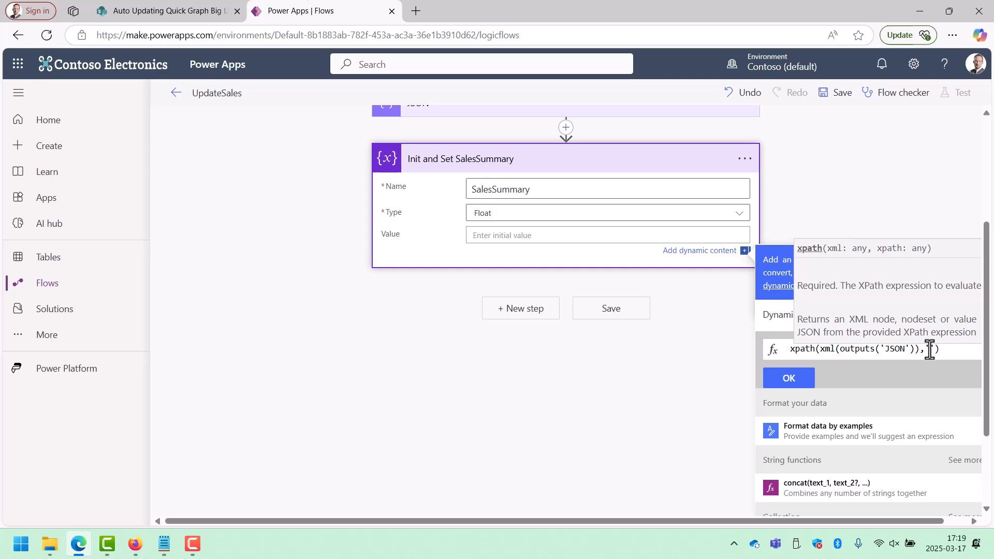
text(sum)
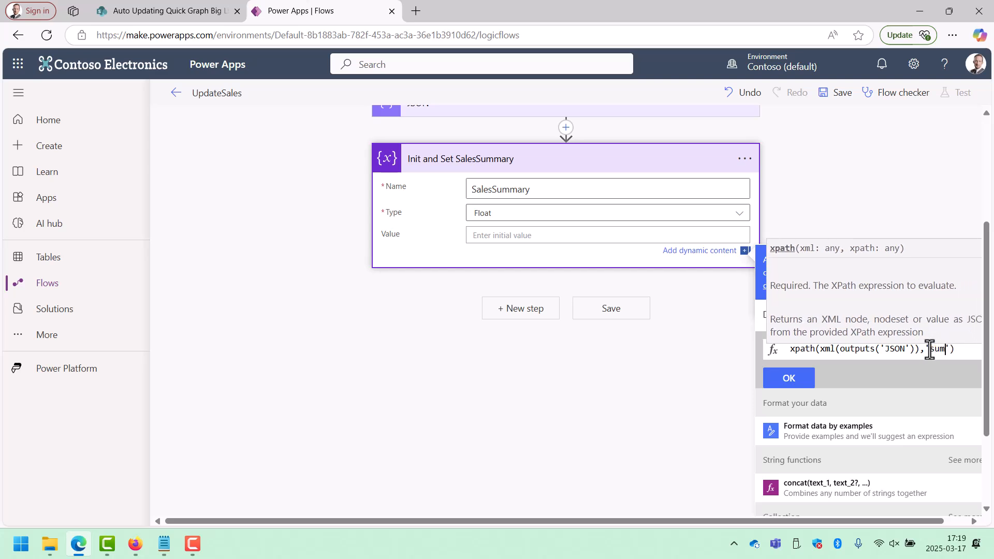
text(()
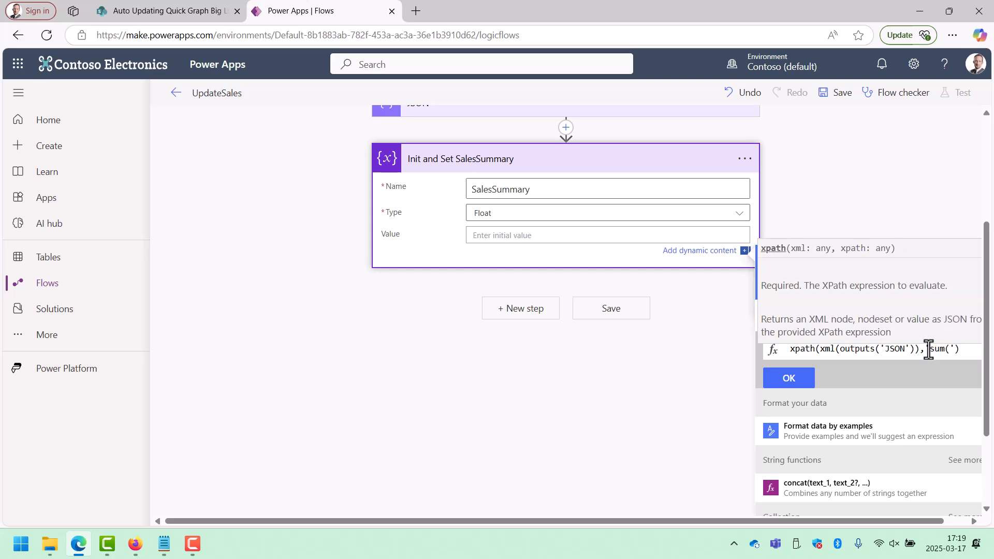
text(/)
text(root/)
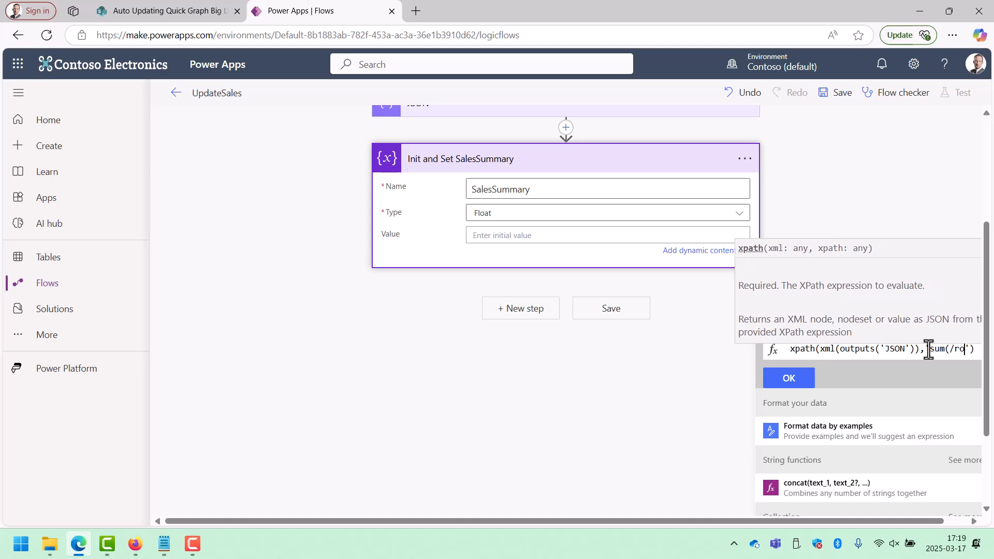
text(Number)
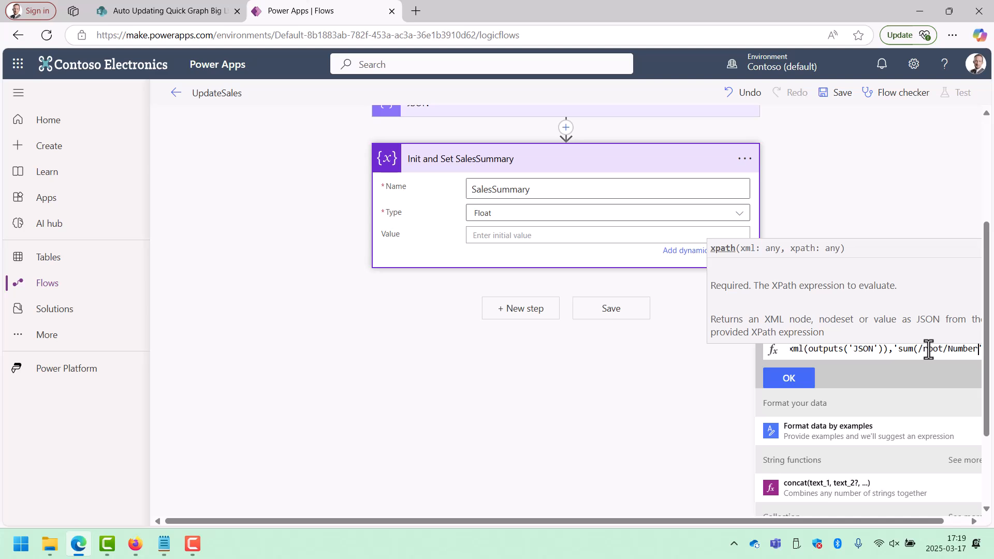
drag(904, 521, 953, 527)
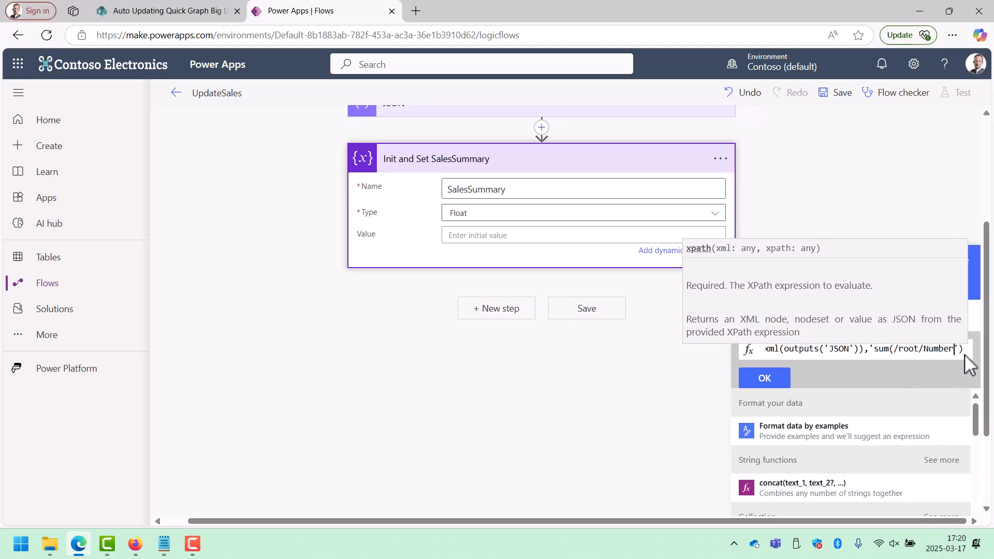
text())
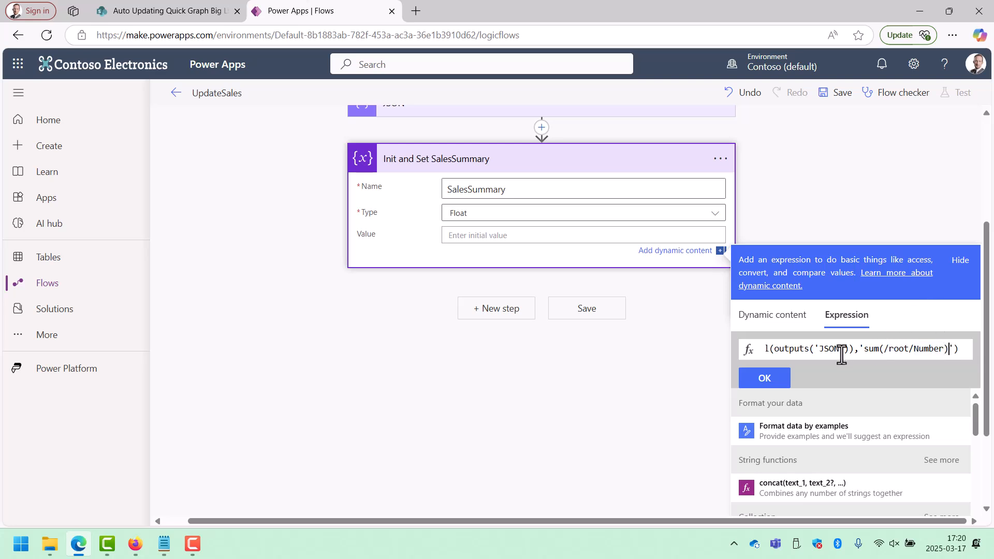
click(962, 350)
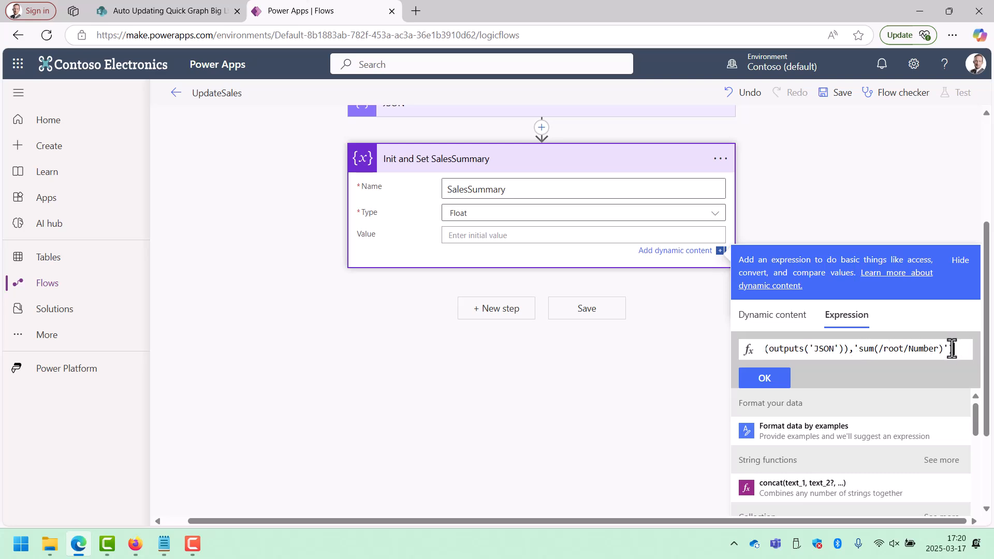
click(773, 382)
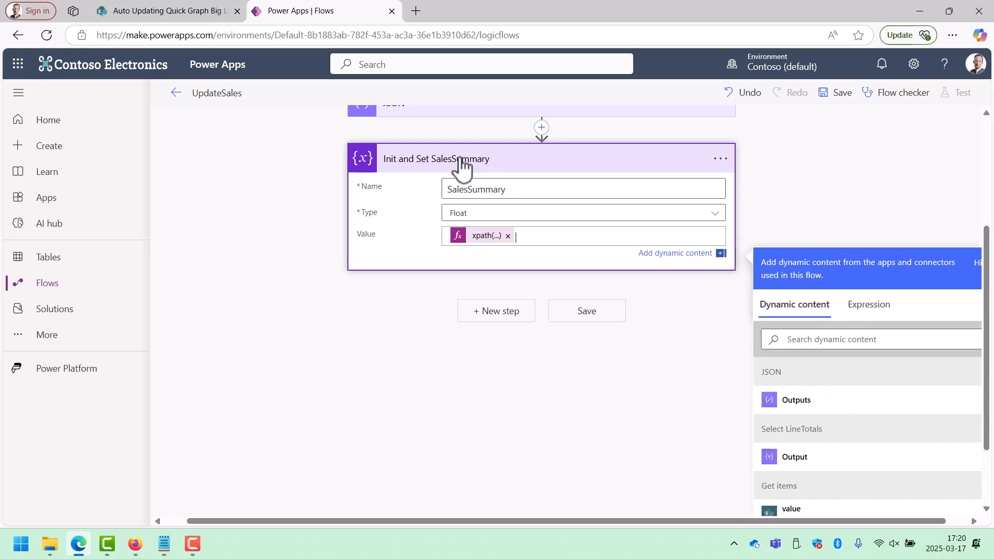
Add a SharePoint Get items action after Init and Set SalesSummary.
click(487, 314)
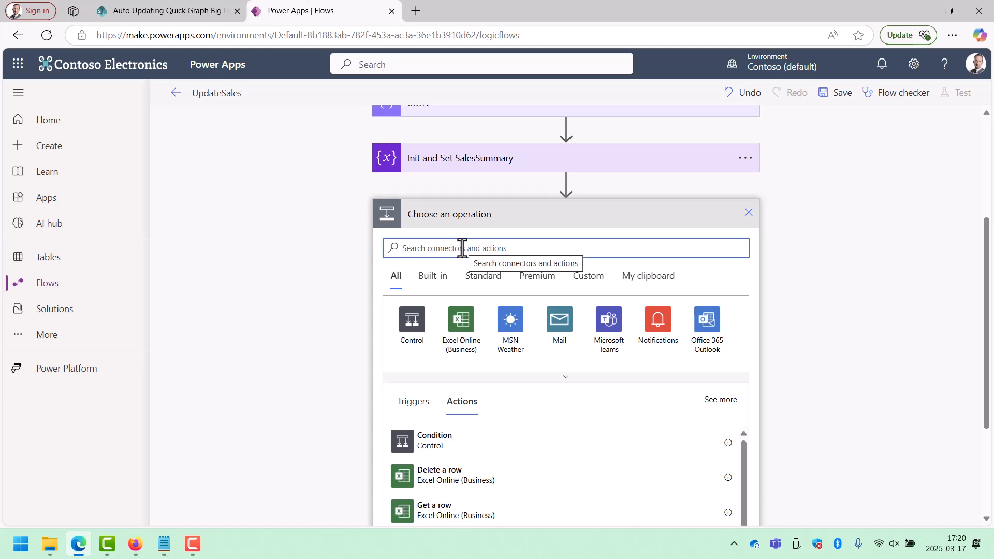
text(get ite)
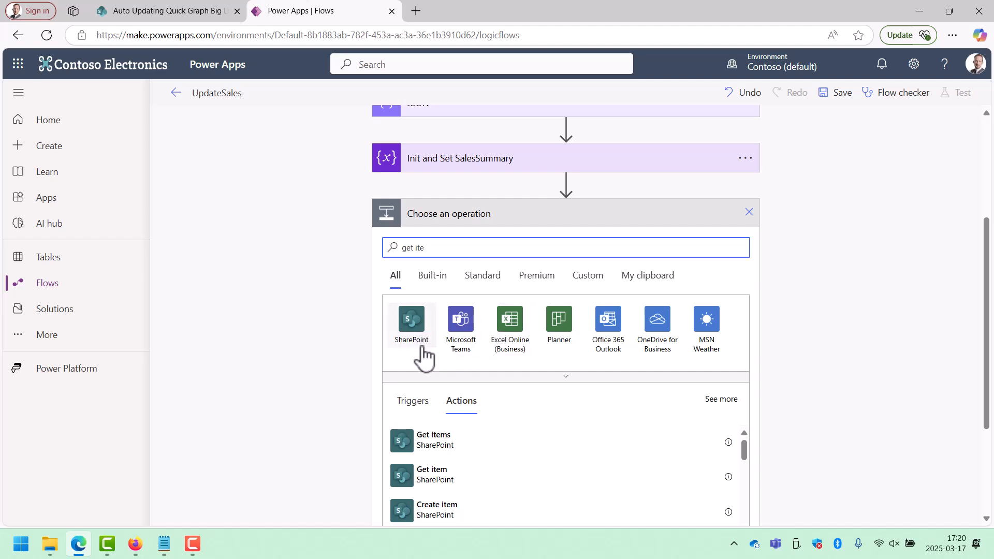
click(434, 444)
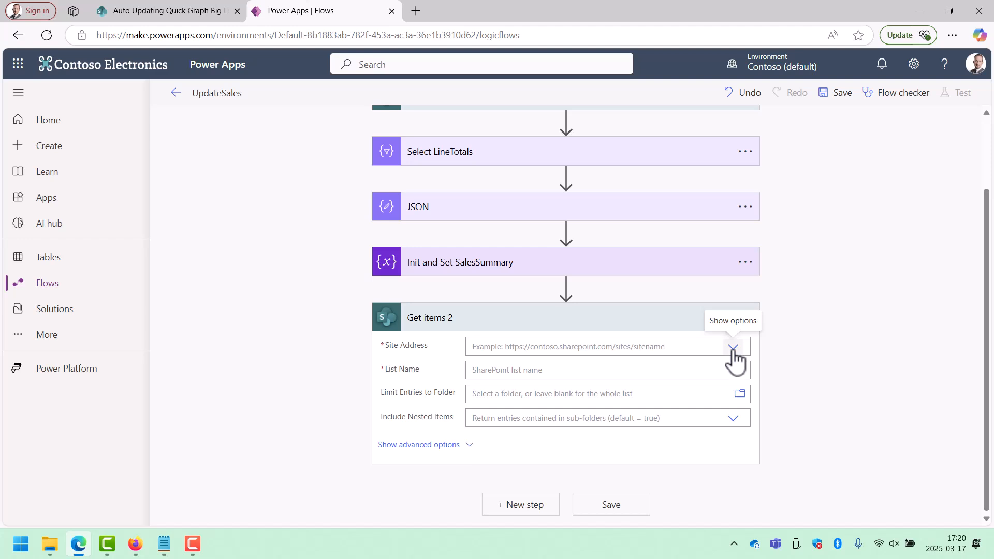
Set the new Get items action's site address to Auto Updating Quick Graph Big List and its list to SalesSummaries.
click(733, 348)
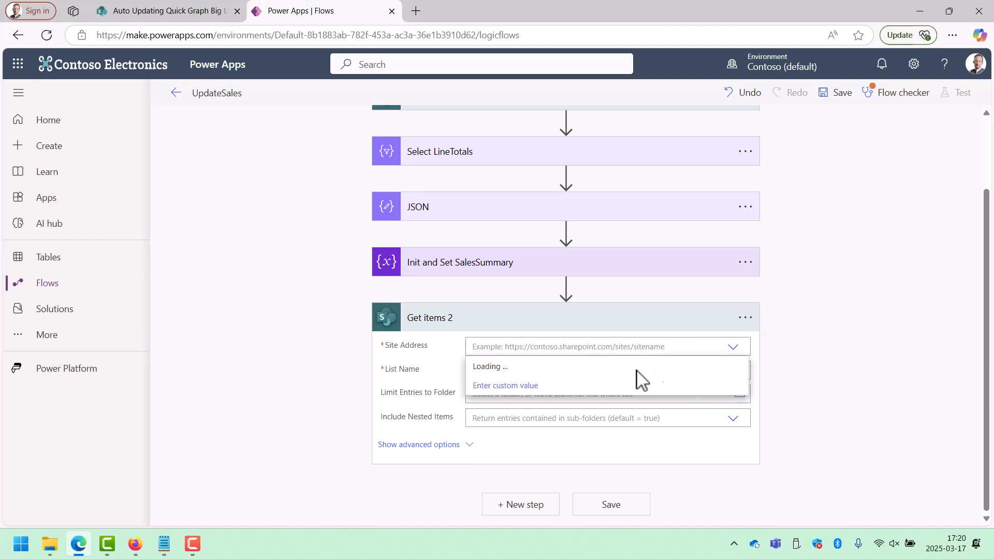
click(570, 367)
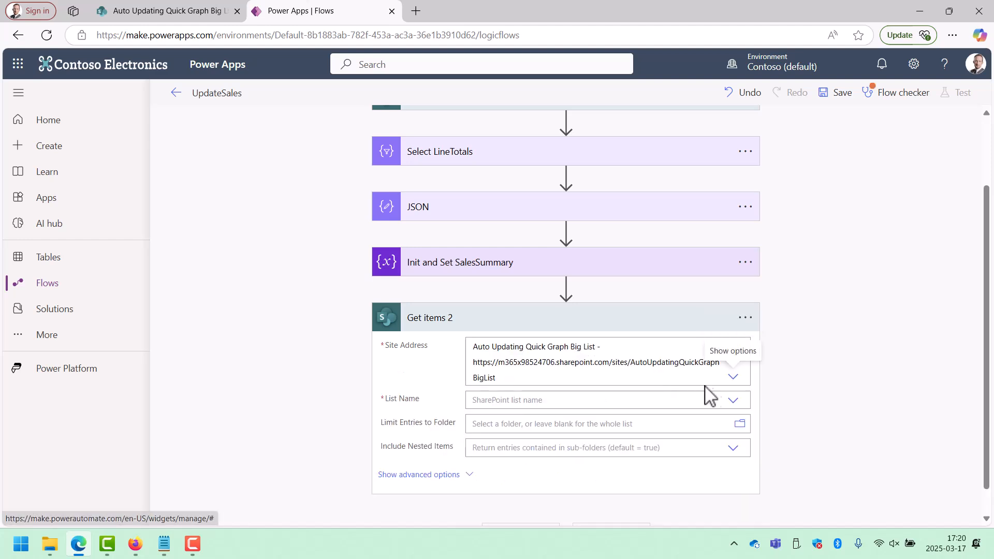
click(733, 402)
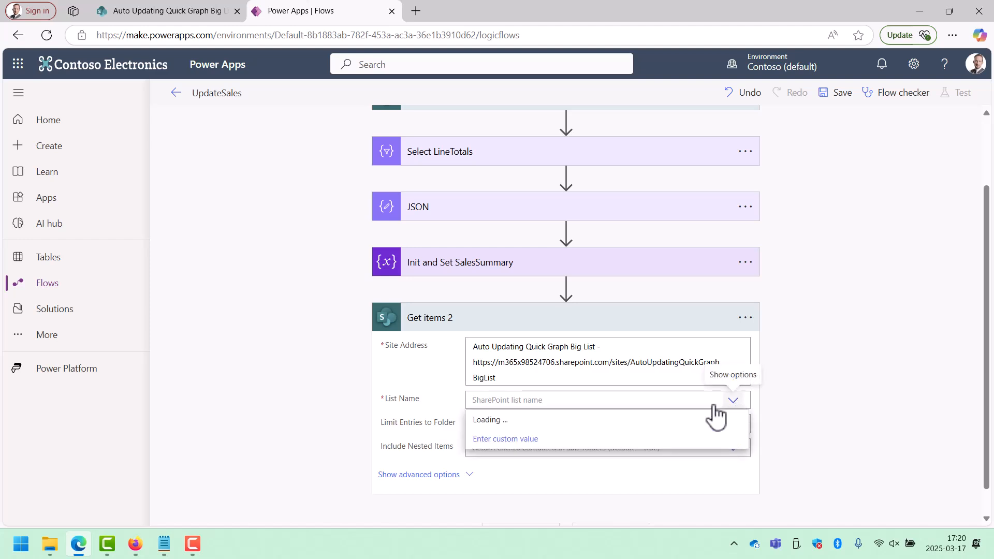
click(518, 441)
Set the action's advanced filter query to Title eq 'Title', with the quoted Title being the trigger's dynamic content.
click(464, 475)
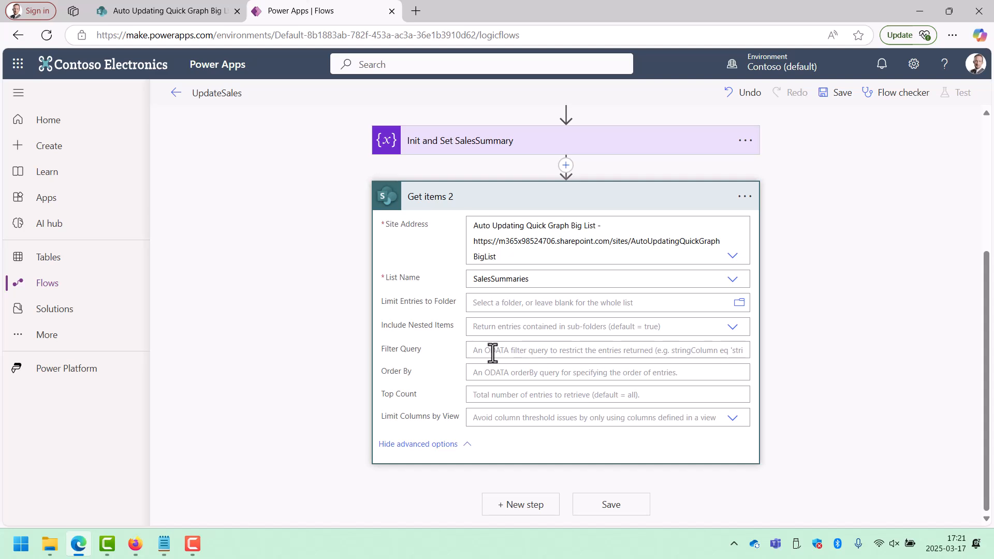
click(495, 352)
text(Title)
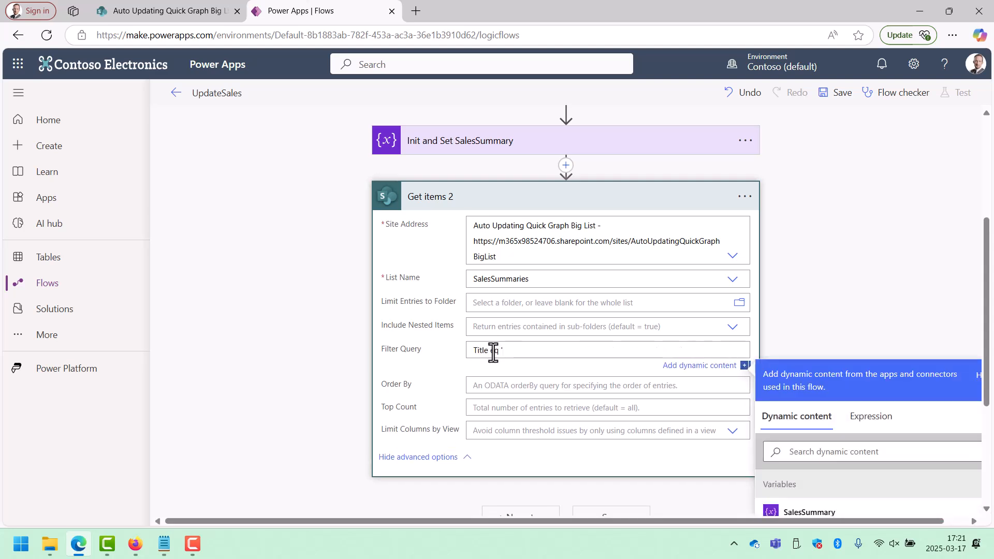
text( eq ')
scroll(827, 402, down, 3)
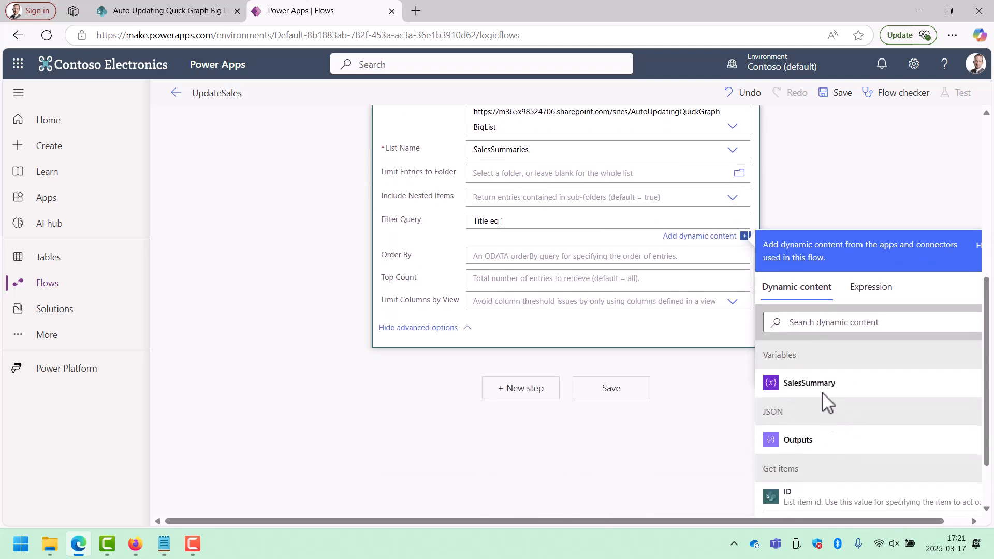
click(815, 329)
text(tit)
click(823, 500)
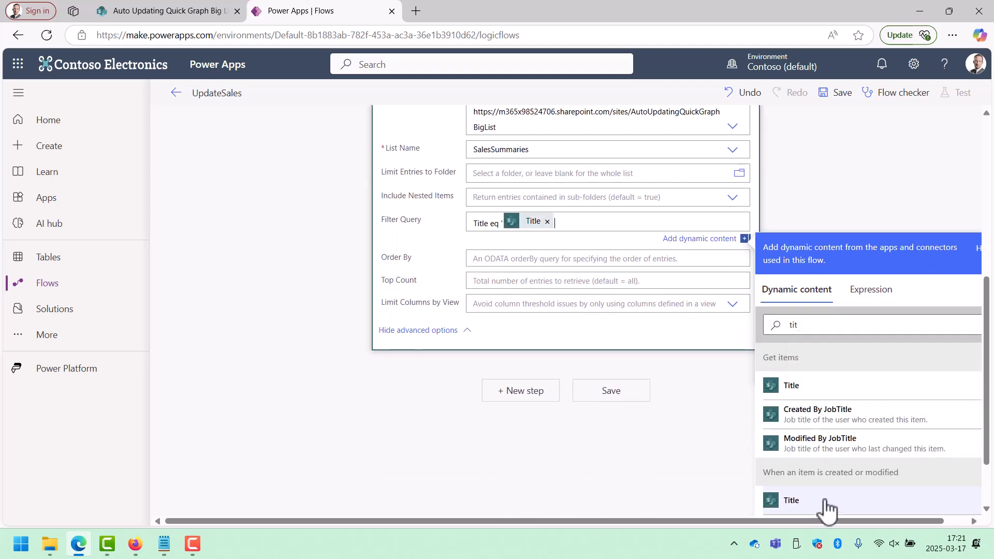
scroll(566, 306, up, 4)
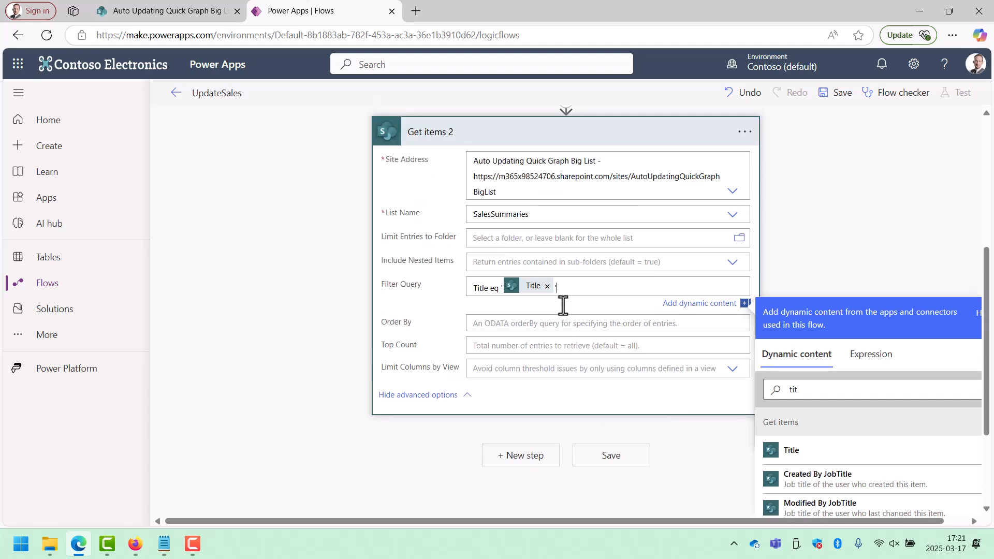
Rename the second Get items action to Get Summary and collapse its card.
click(744, 262)
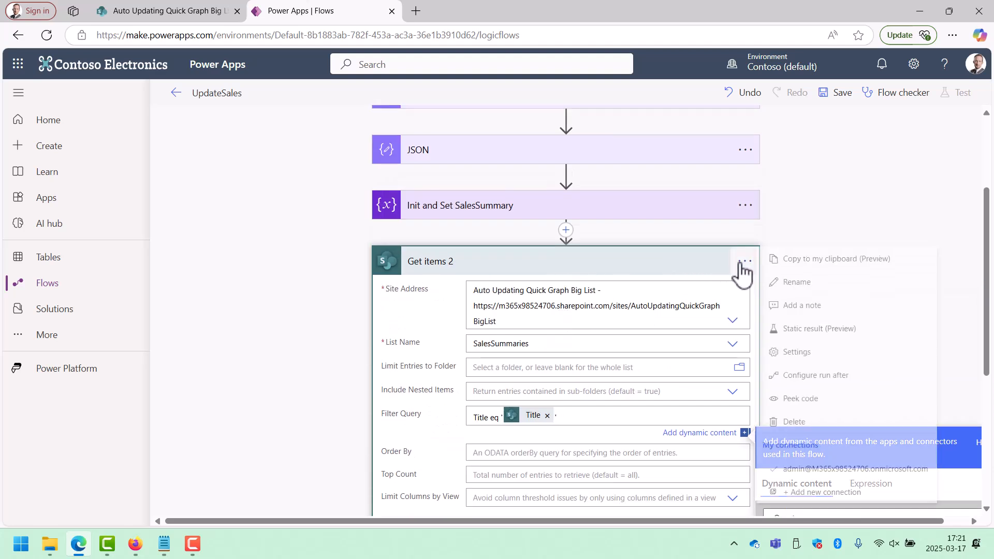
click(794, 285)
text(Get Summary)
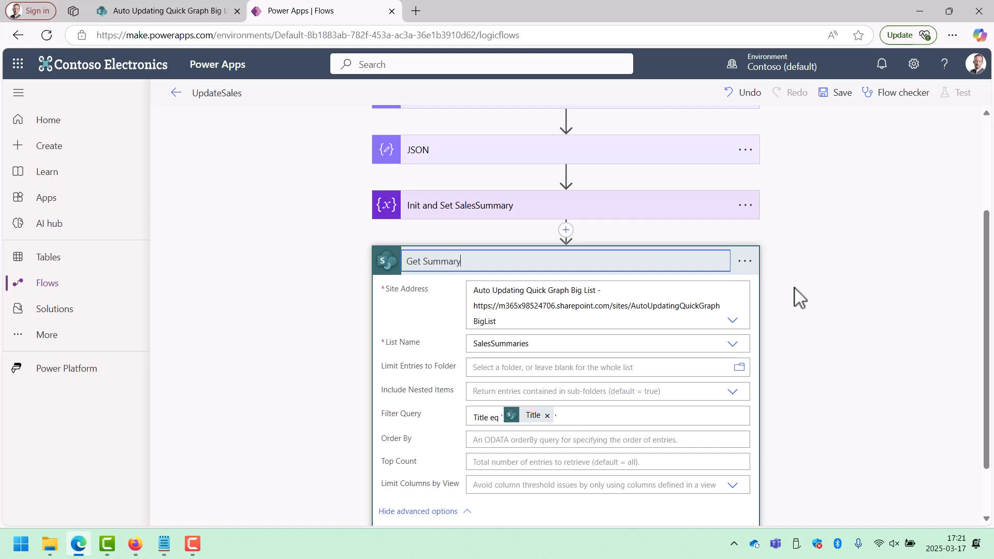
key(Return)
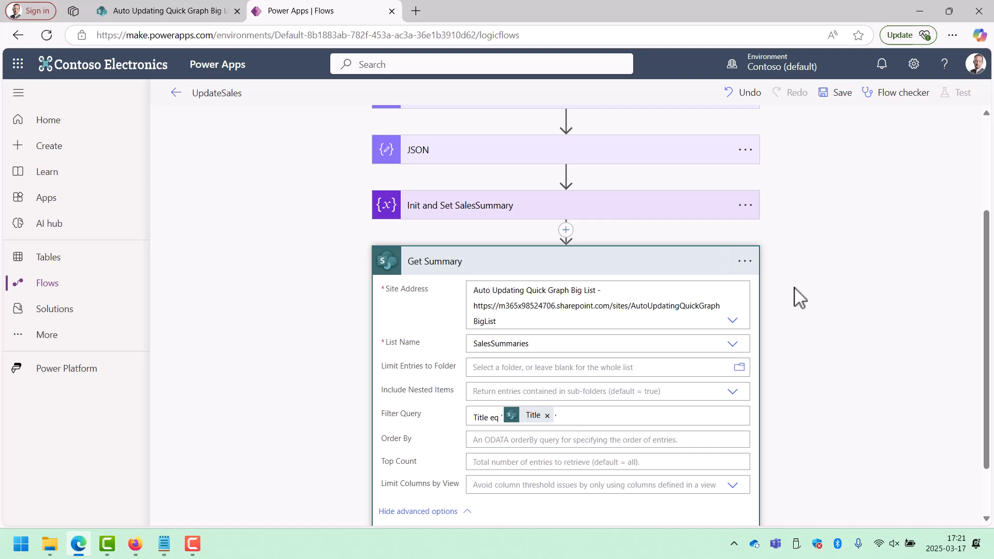
click(573, 272)
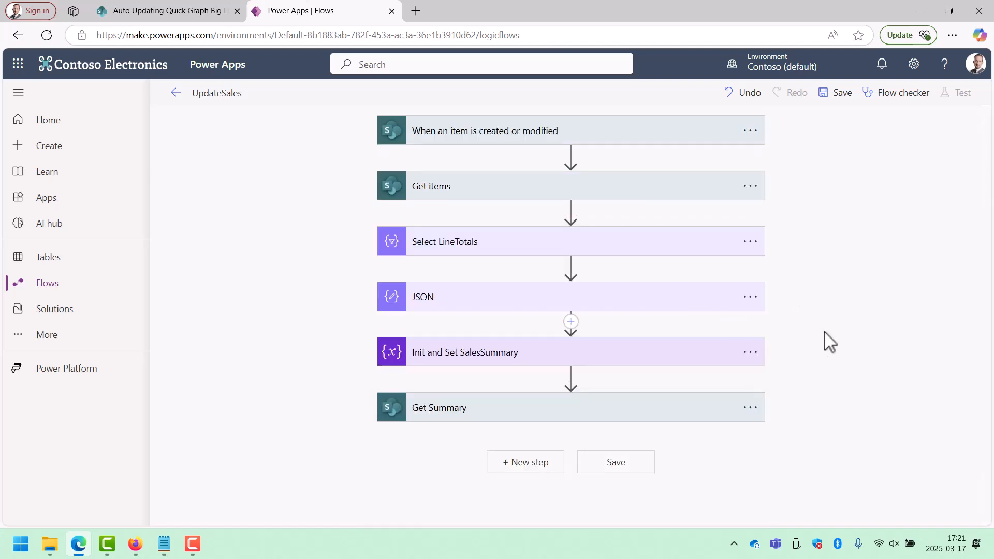
Add a SharePoint Update item action after Get Summary.
click(528, 462)
text(Update)
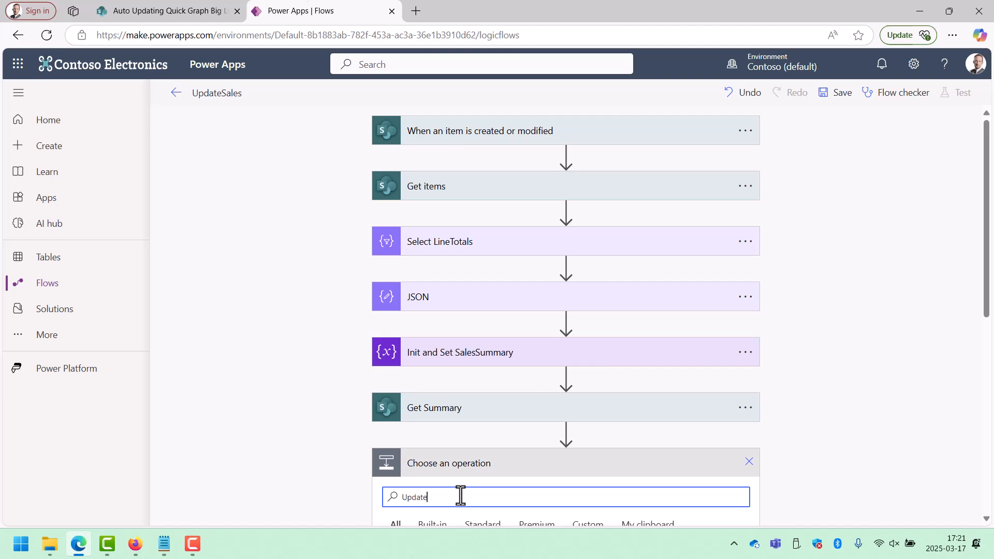
scroll(780, 443, down, 3)
scroll(440, 455, down, 1)
scroll(275, 461, down, 3)
click(360, 254)
scroll(364, 451, down, 10)
scroll(318, 481, up, 5)
scroll(311, 461, down, 10)
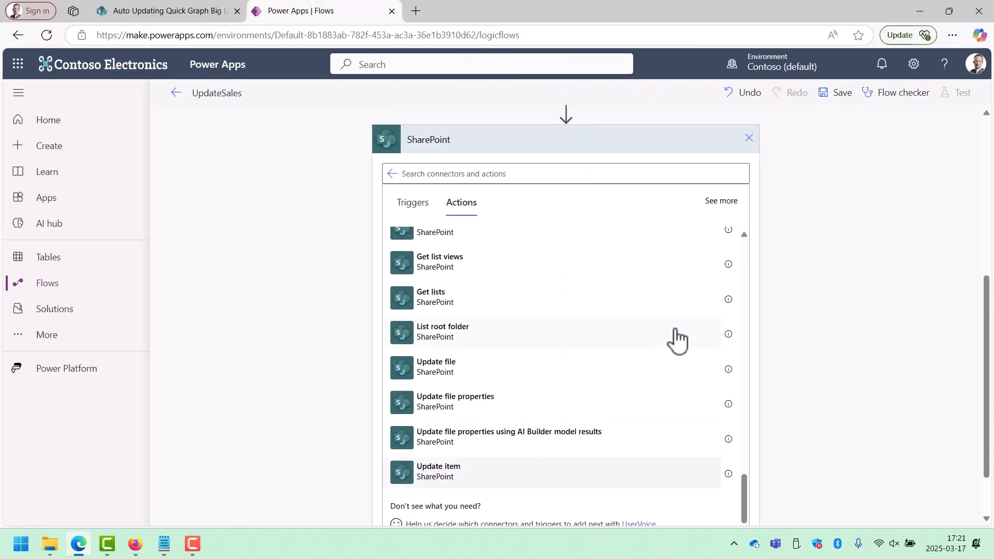
Set the Update item action's site address to Auto Updating Quick Graph Big List and its list to SalesSummaries.
click(733, 374)
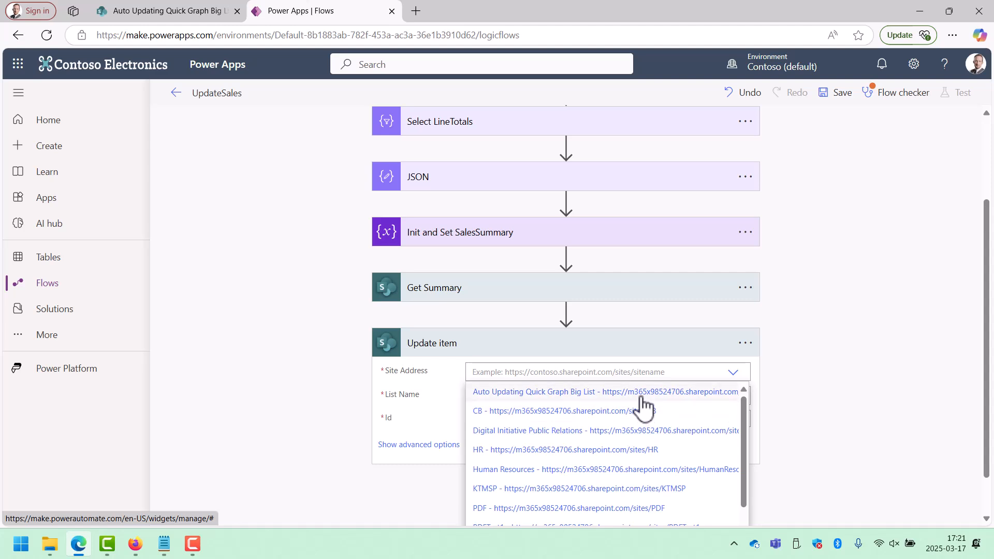
click(641, 393)
click(733, 426)
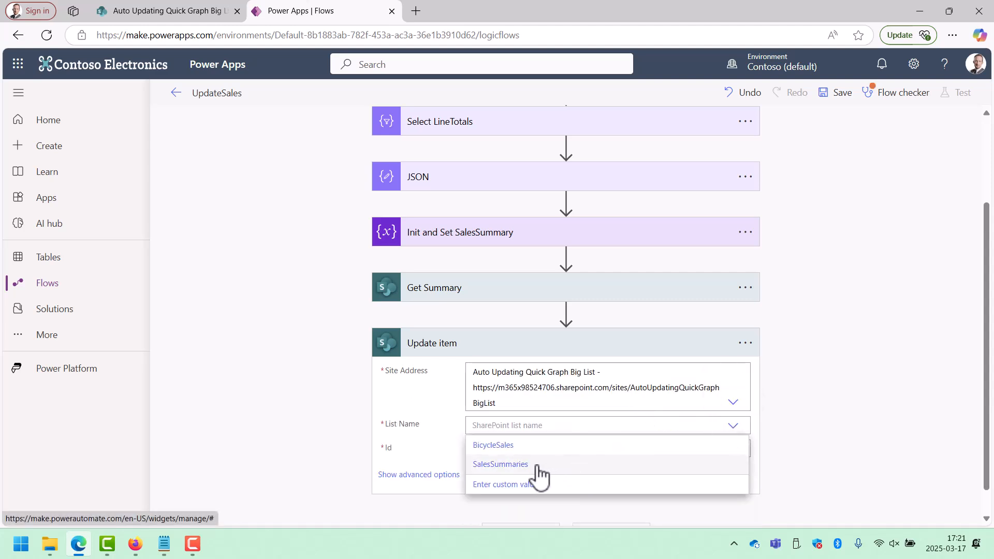
click(536, 465)
Set Update item's Id to the ID from Get Summary and its Sales field to the SalesSummary variable.
click(533, 451)
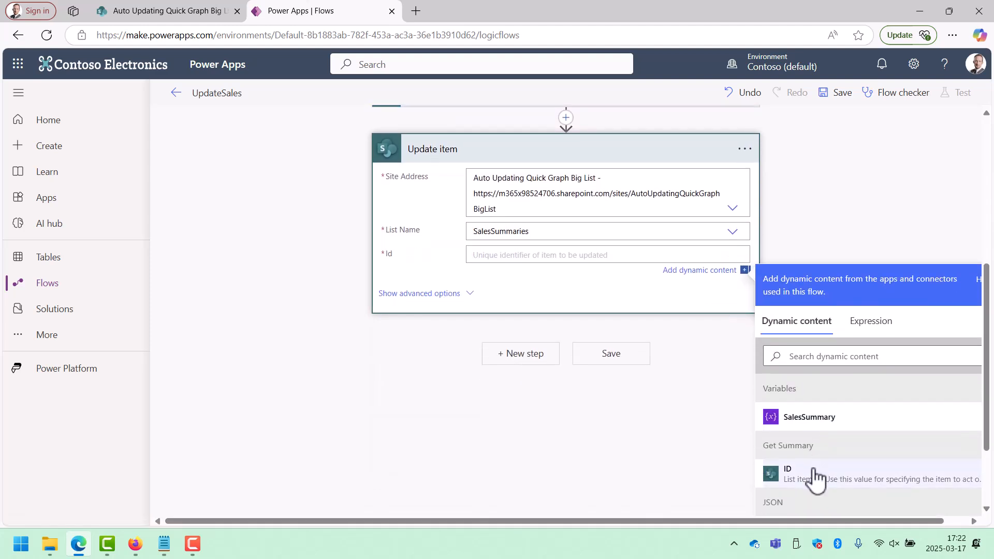
click(815, 475)
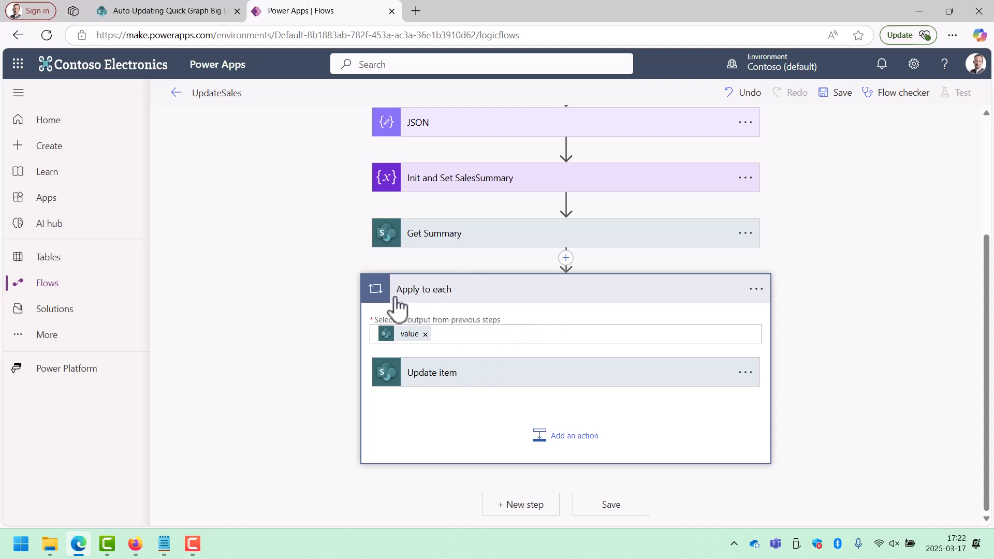
click(529, 383)
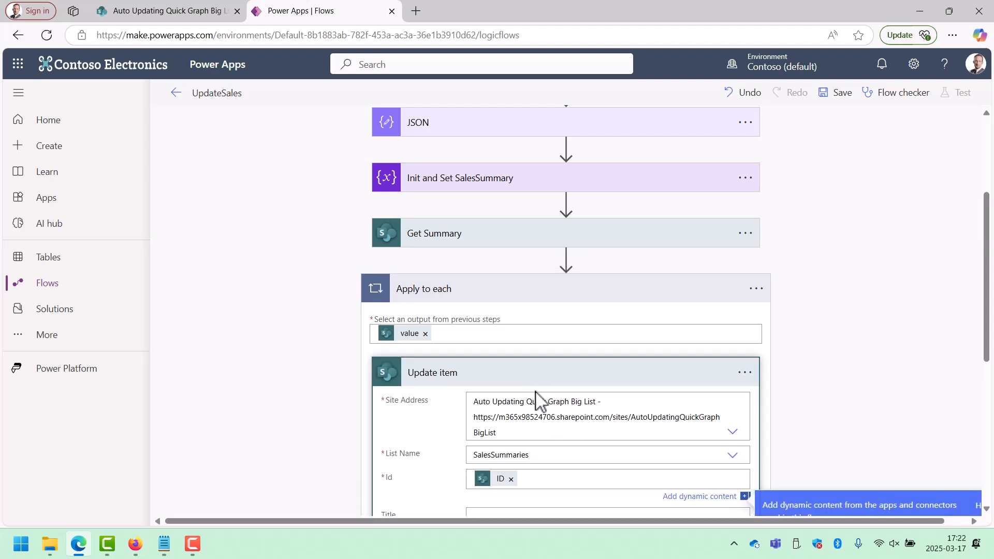
scroll(550, 416, down, 3)
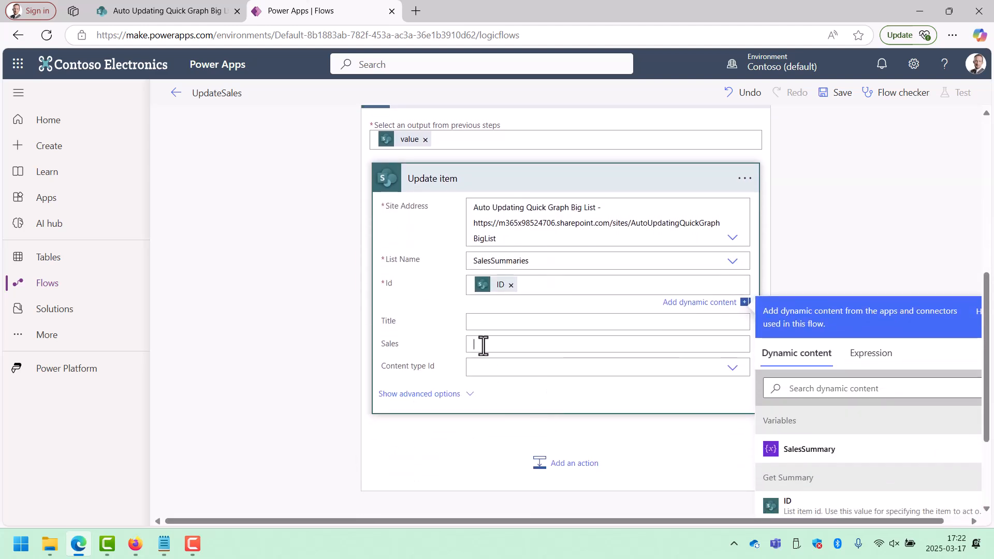
click(839, 506)
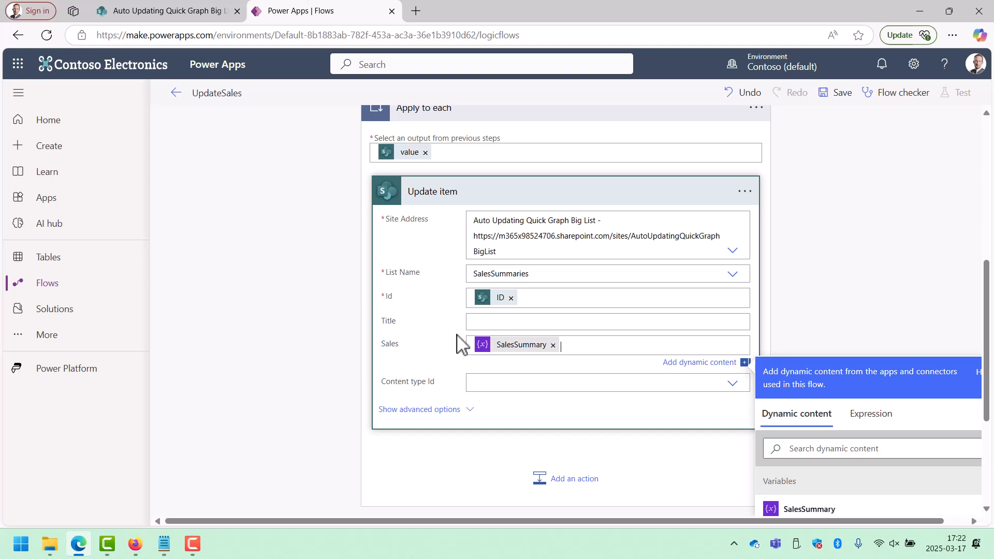
Save the UpdateSales flow and start a manual test run.
click(840, 96)
click(958, 94)
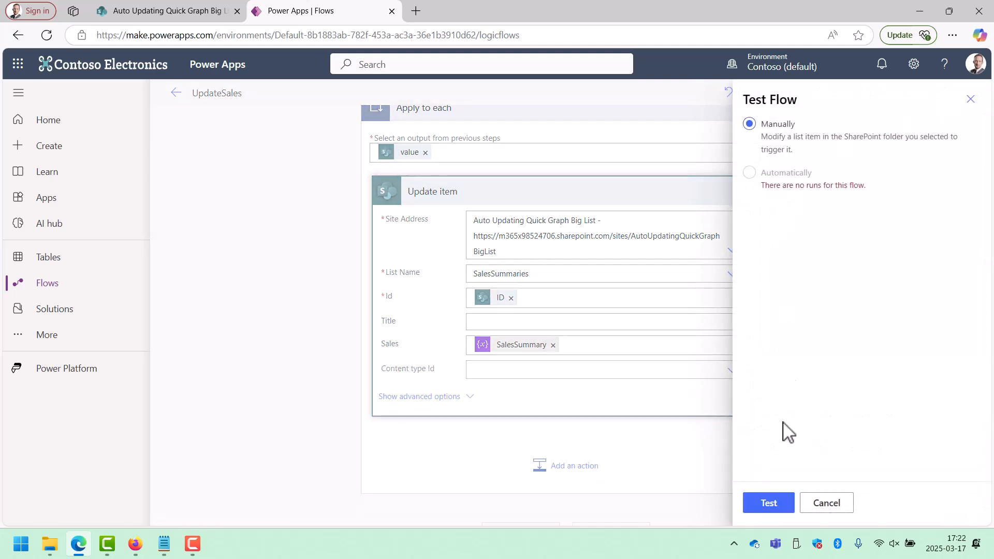
click(769, 503)
Switch to the SharePoint BicycleSales list, set the first Accessories item's Color to Blue and save it to trigger the flow.
click(173, 11)
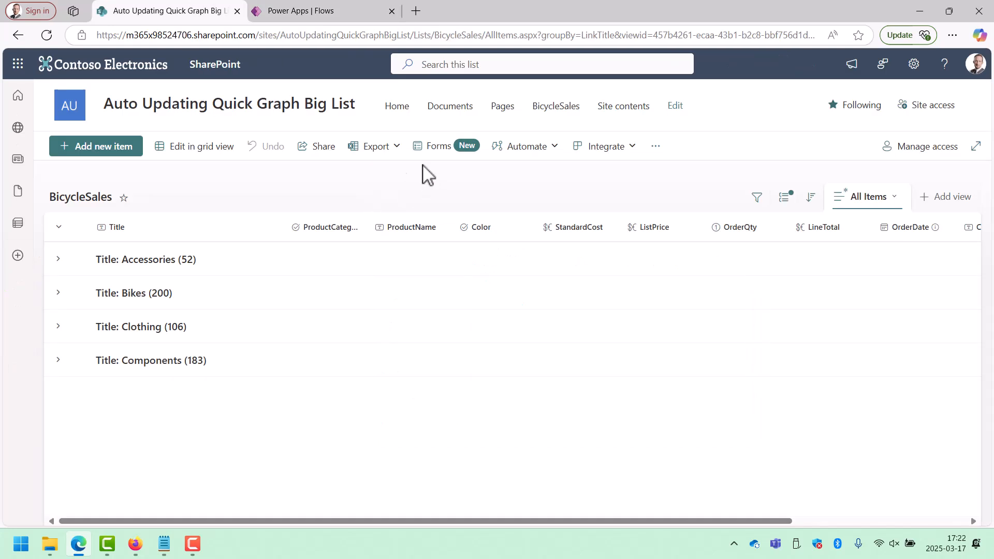
click(58, 259)
click(78, 291)
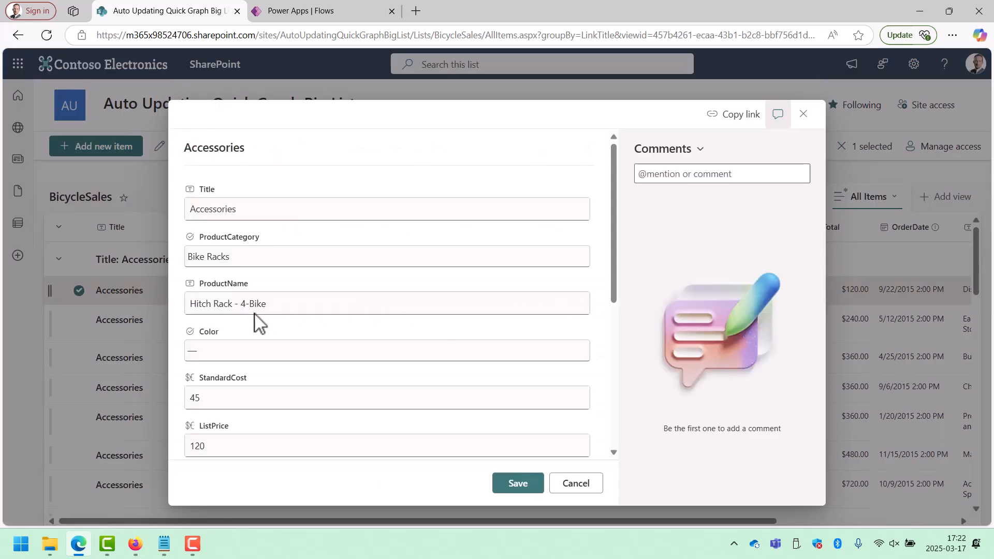
click(248, 346)
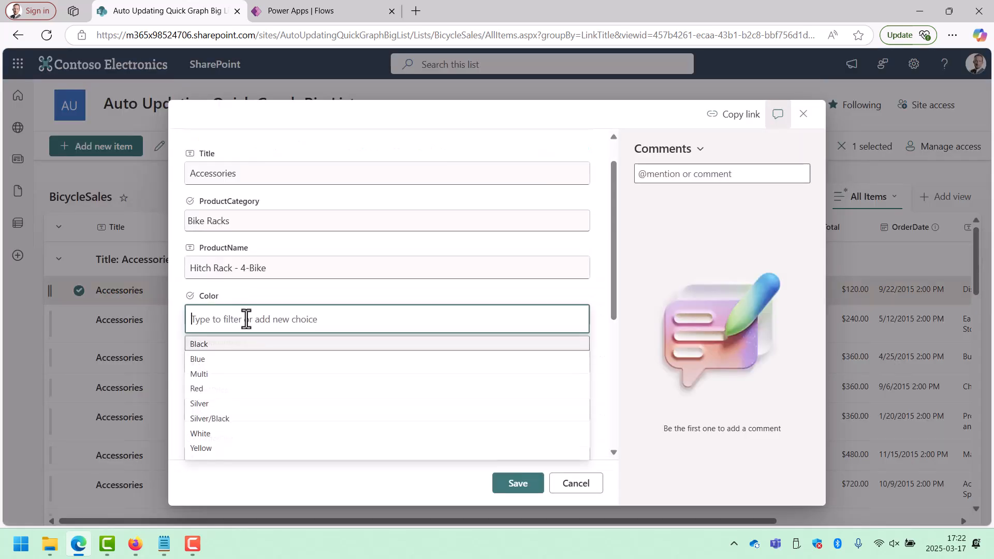
click(229, 363)
click(517, 486)
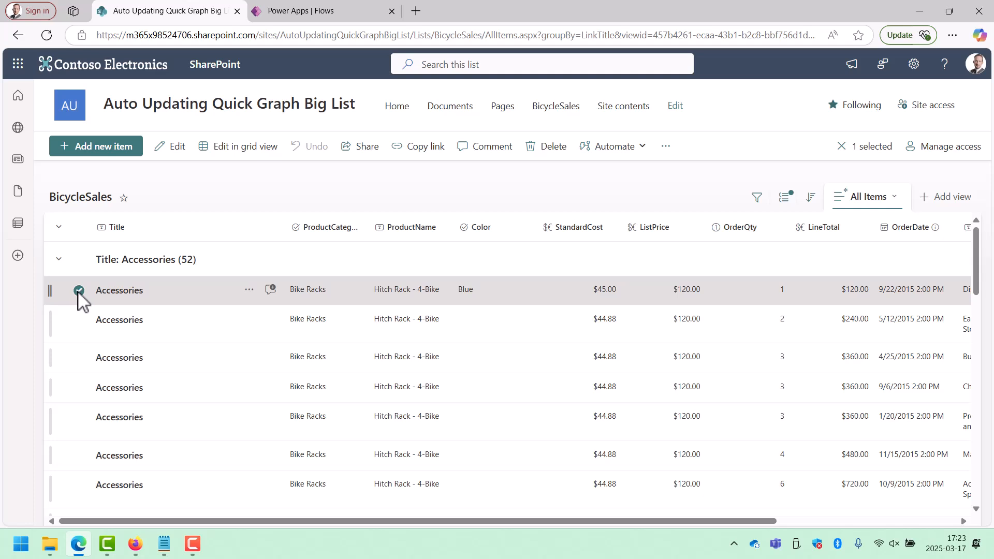
Return to the flow in Power Apps and examine the test run's actions, expanding Apply to each.
click(299, 15)
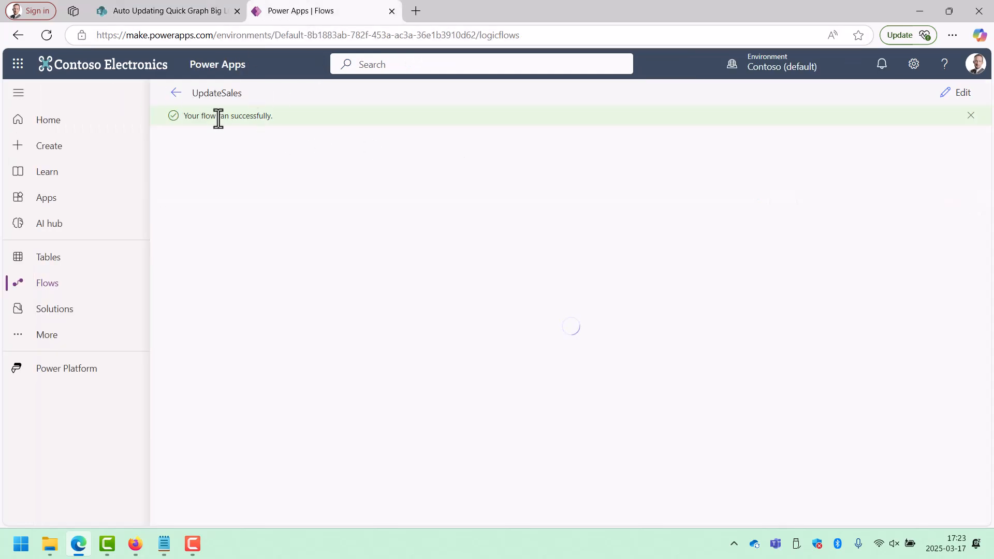
scroll(632, 451, down, 1)
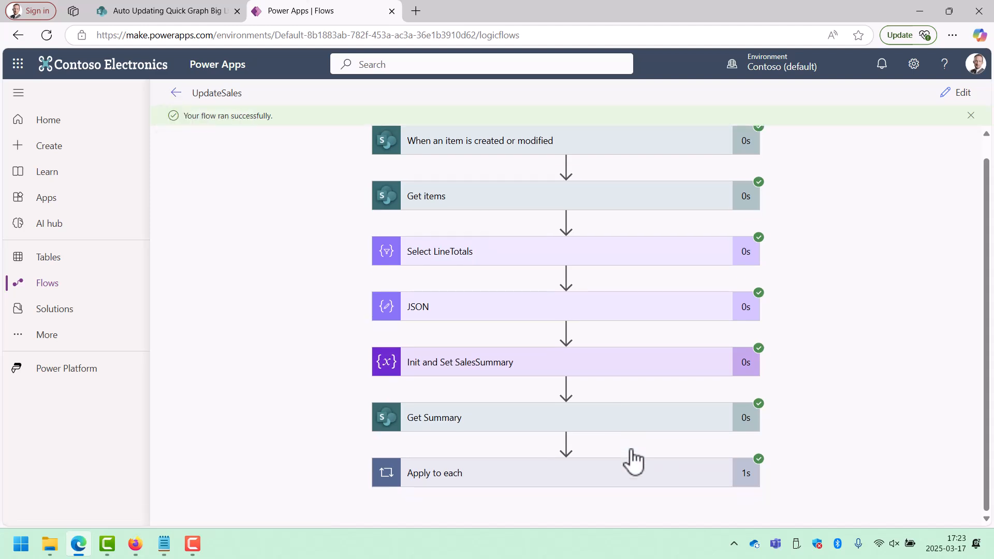
scroll(694, 480, up, 1)
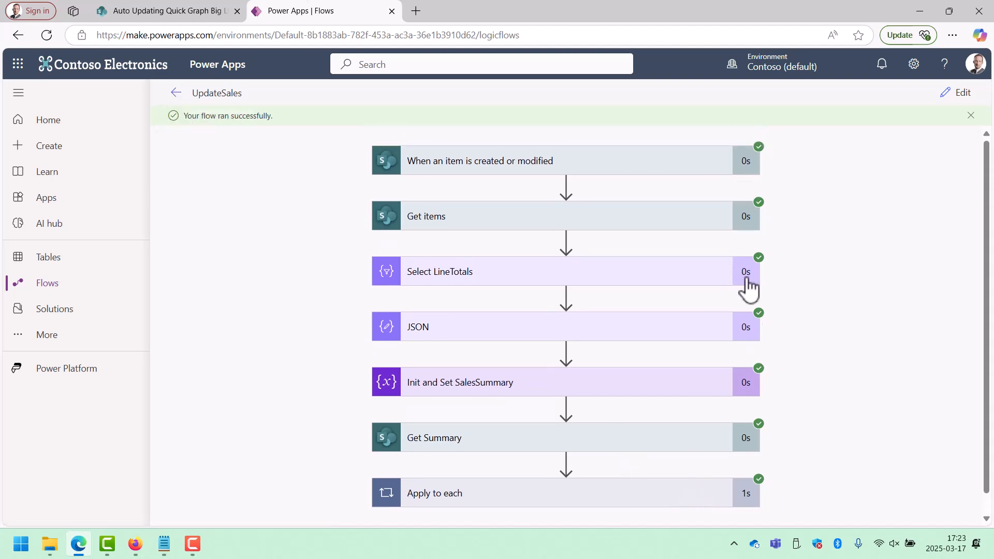
click(629, 503)
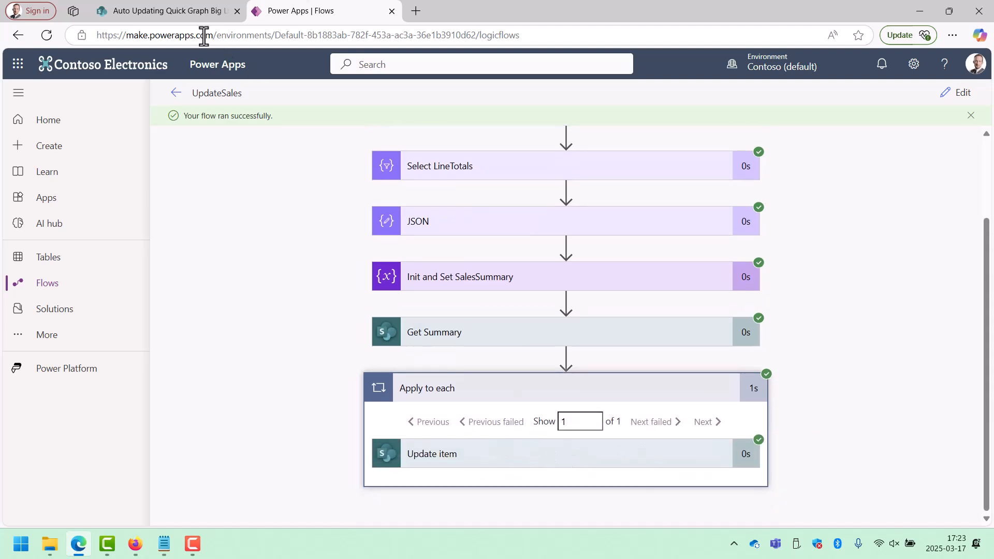
Open the SharePoint site's home page and reload it to check the Sales Summary chart.
click(164, 14)
click(396, 109)
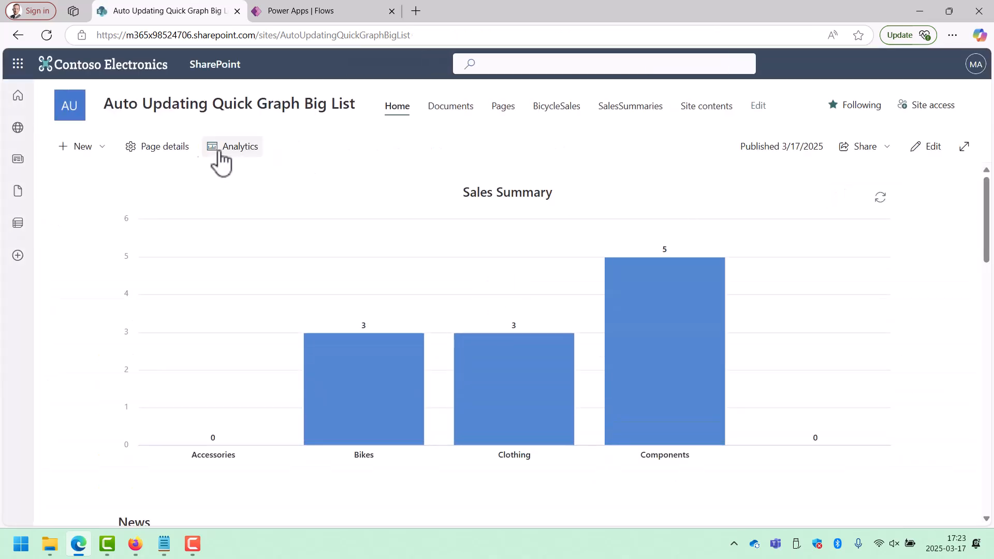
click(47, 35)
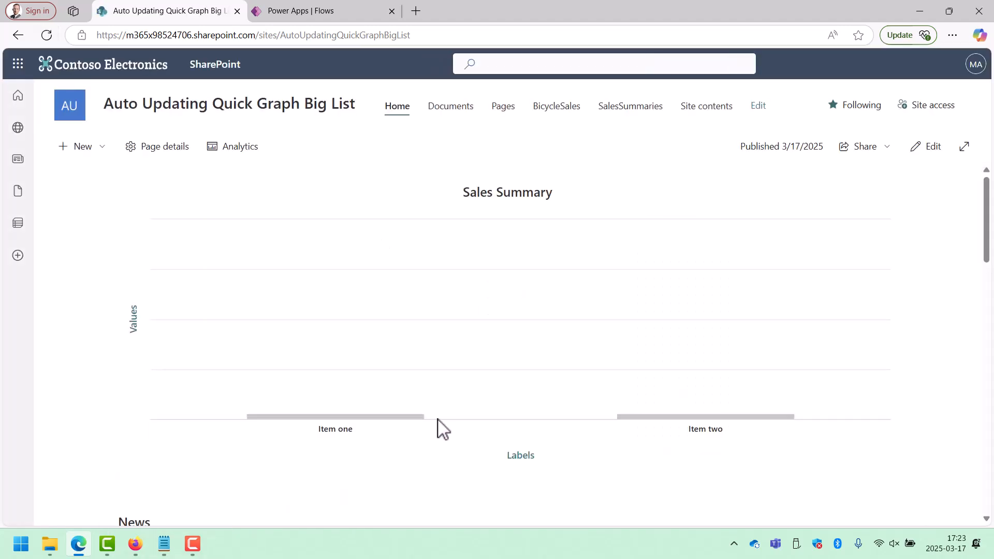
Reopen the flow for editing, revise the xpath expression's 'sum(/root/Number)' argument in Init and Set SalesSummary, and update the variable's value.
click(328, 11)
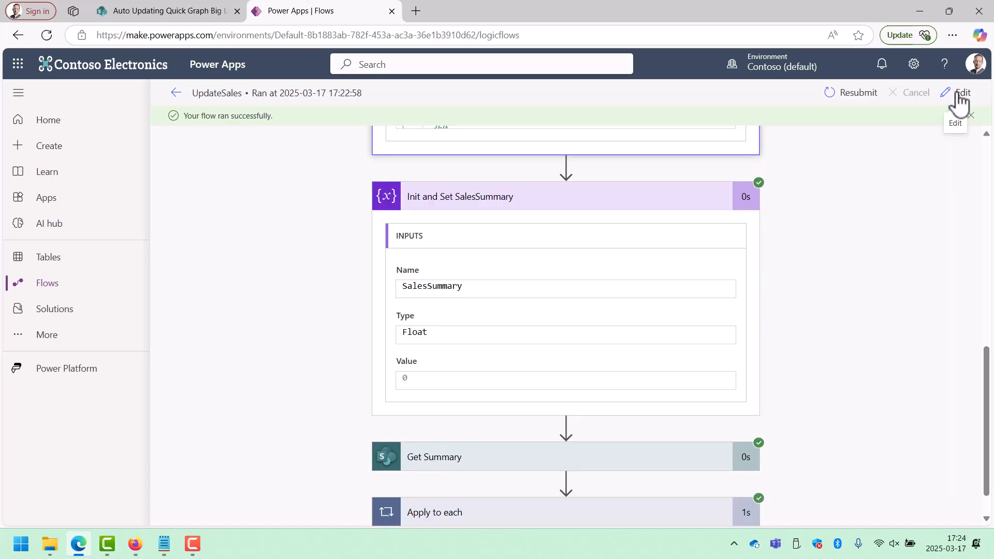
click(959, 102)
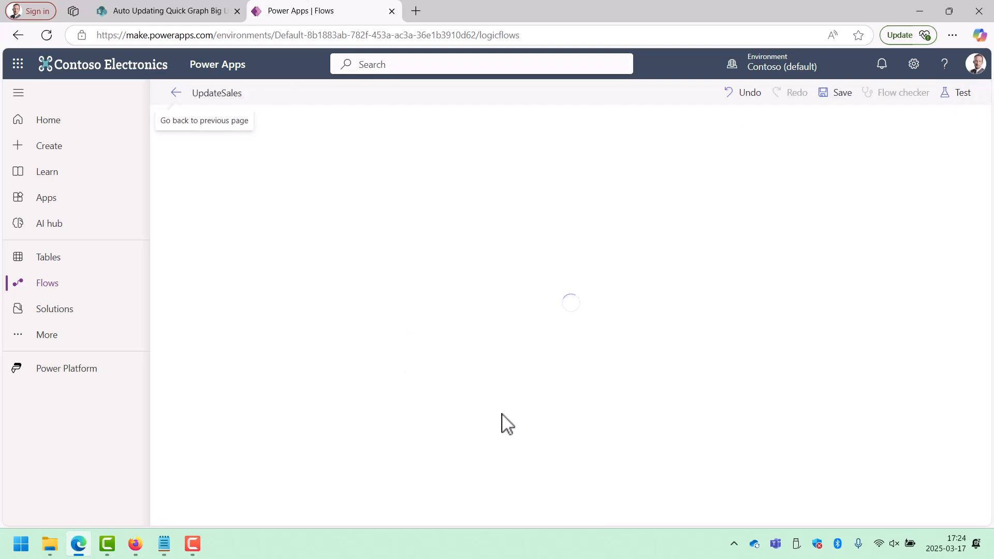
click(495, 355)
click(508, 335)
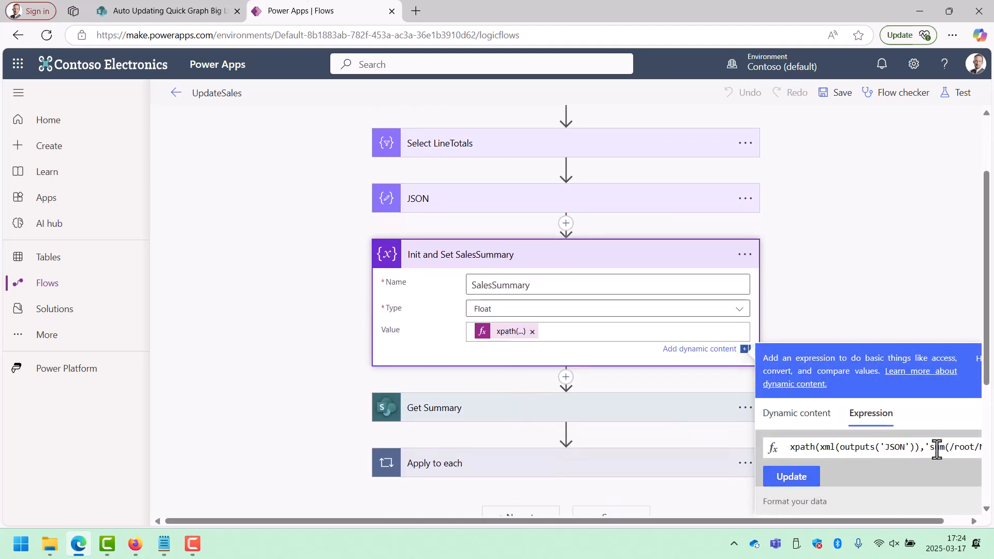
drag(964, 448, 993, 458)
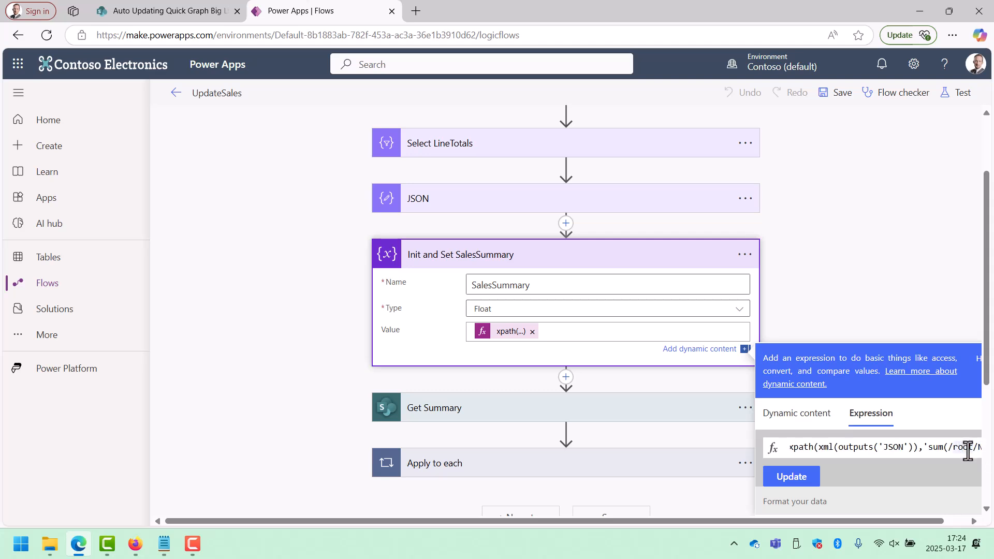
key(Right)
key(Right)
key(Right)
key(Right)
key(Right)
key(Right)
key(Right)
key(Right)
key(Right)
key(Right)
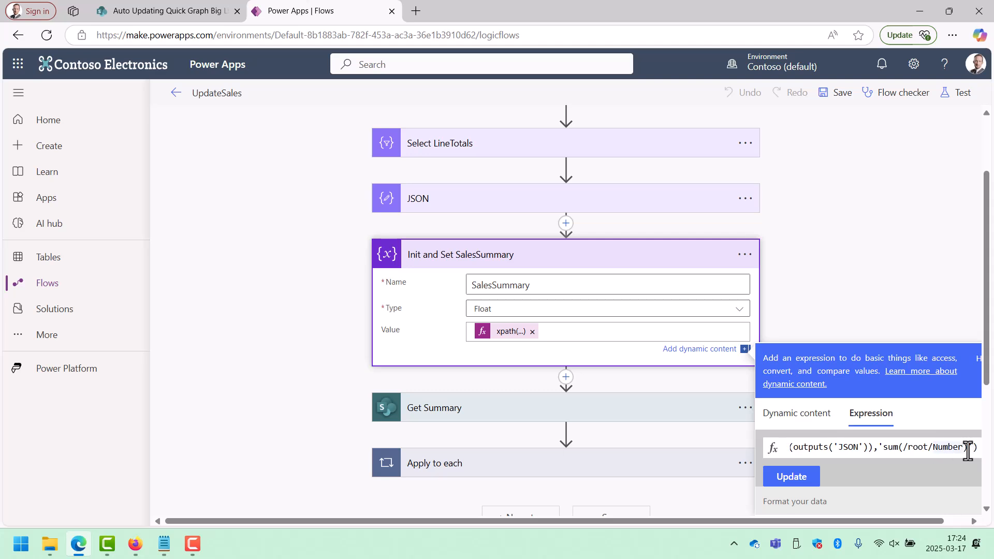
click(798, 478)
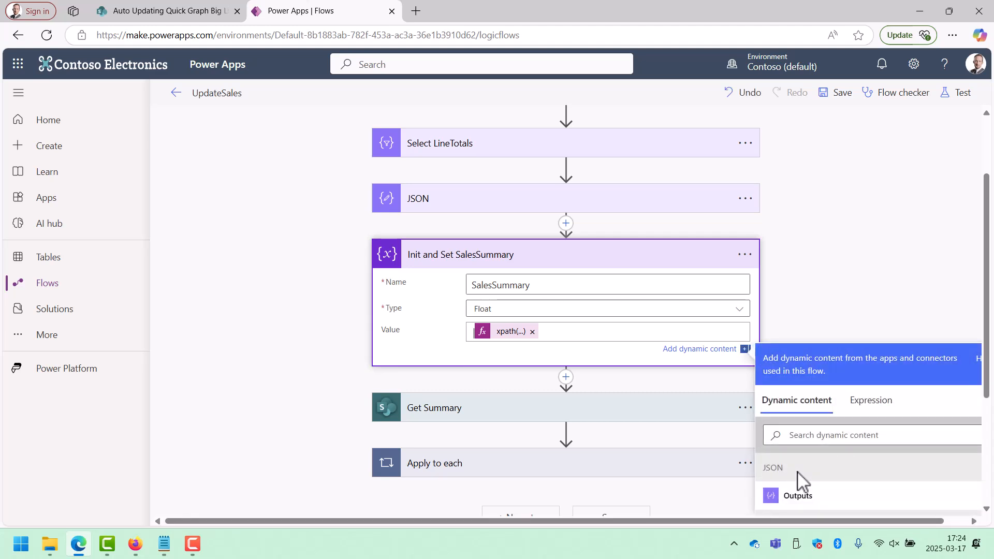
Save and test the flow automatically with the recent succeeded trigger, checking the SharePoint home page chart and the flow run.
click(948, 95)
click(760, 172)
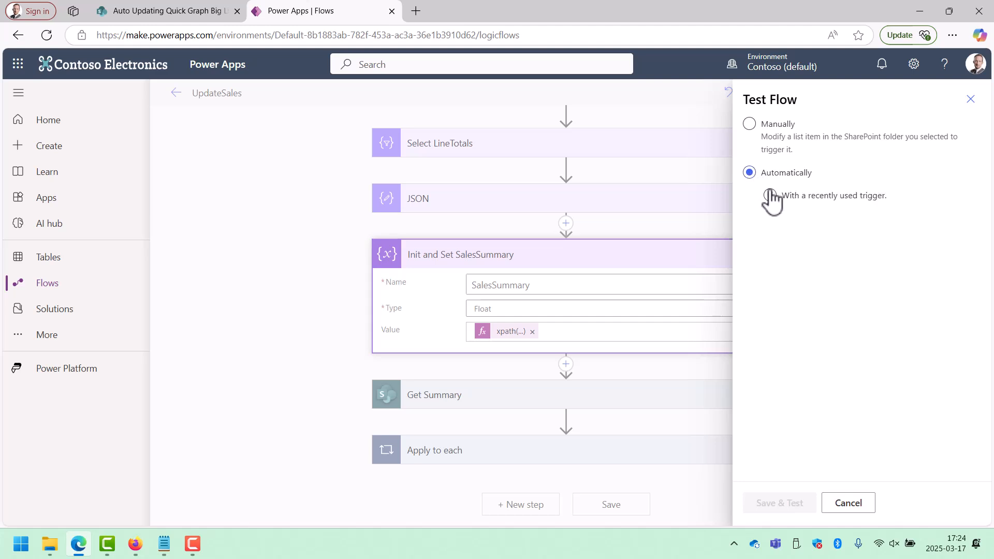
click(761, 222)
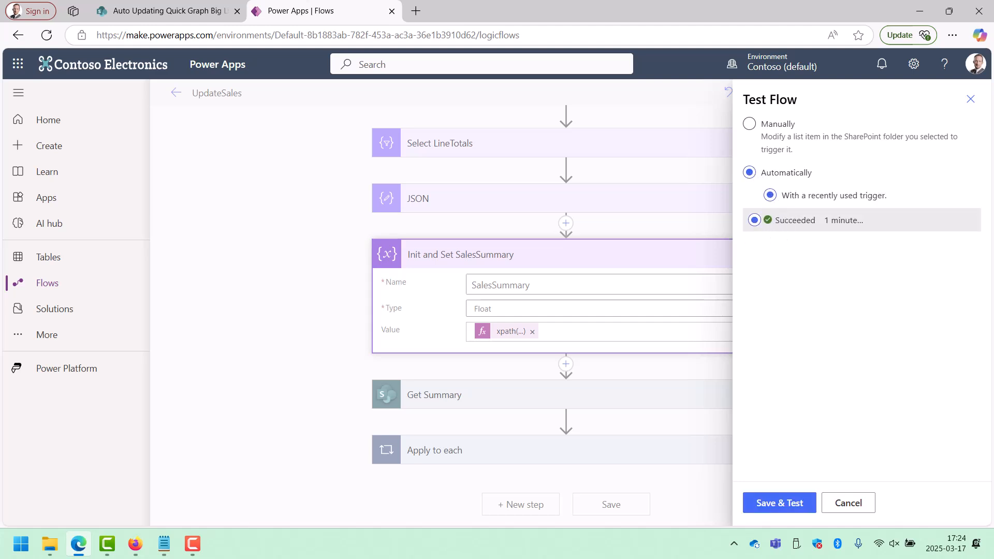
click(777, 503)
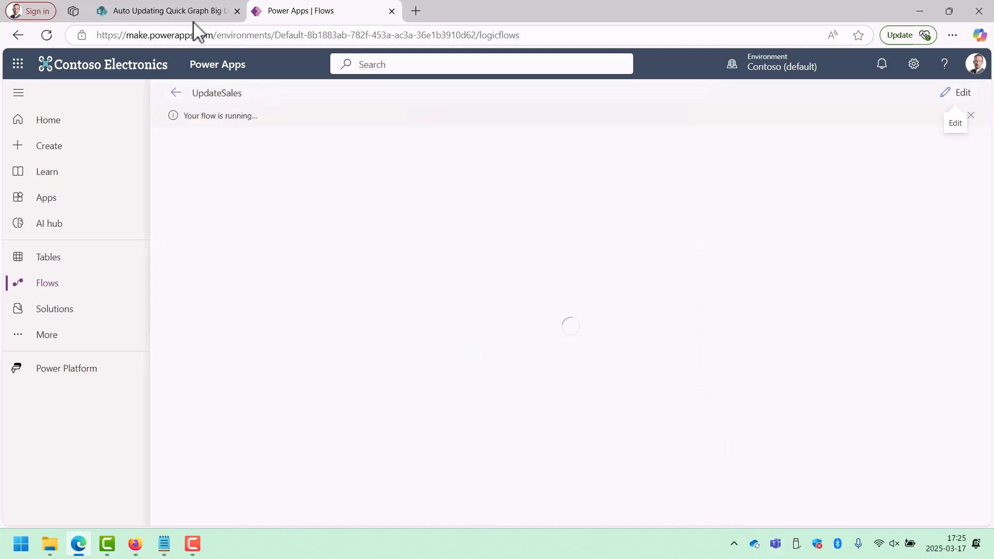
click(187, 15)
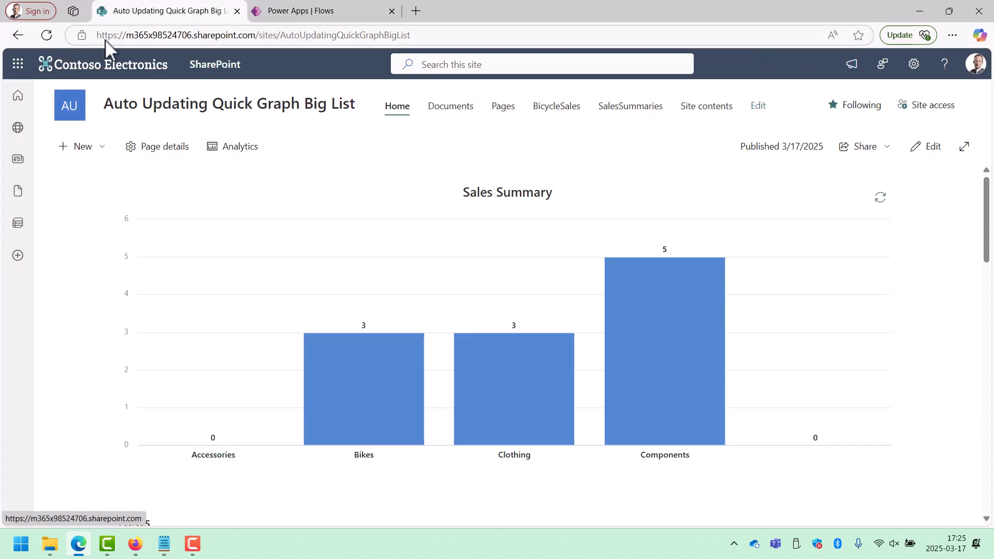
click(306, 12)
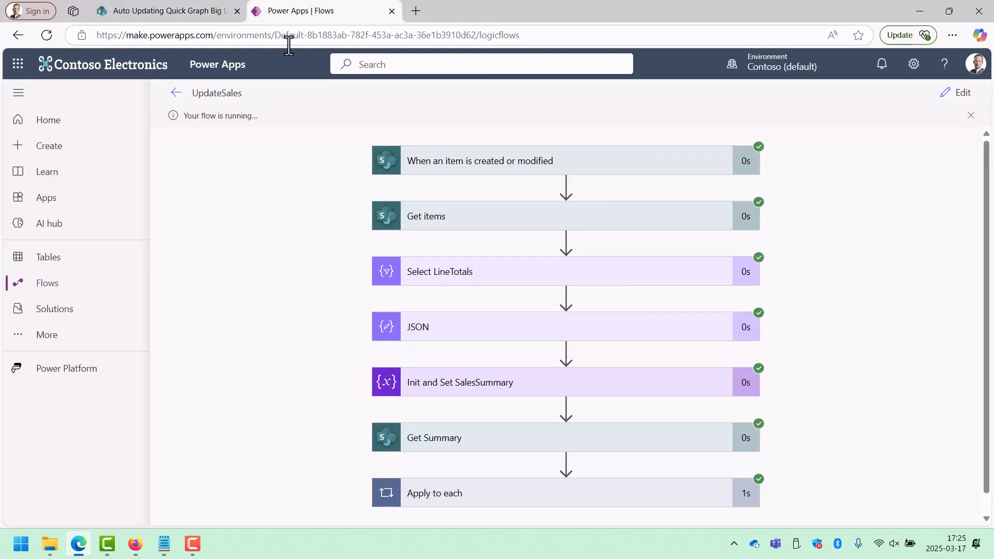
Examine the Init and Set SalesSummary value in the UpdateSales flow's latest test run and check the reloaded SharePoint home page chart.
click(174, 94)
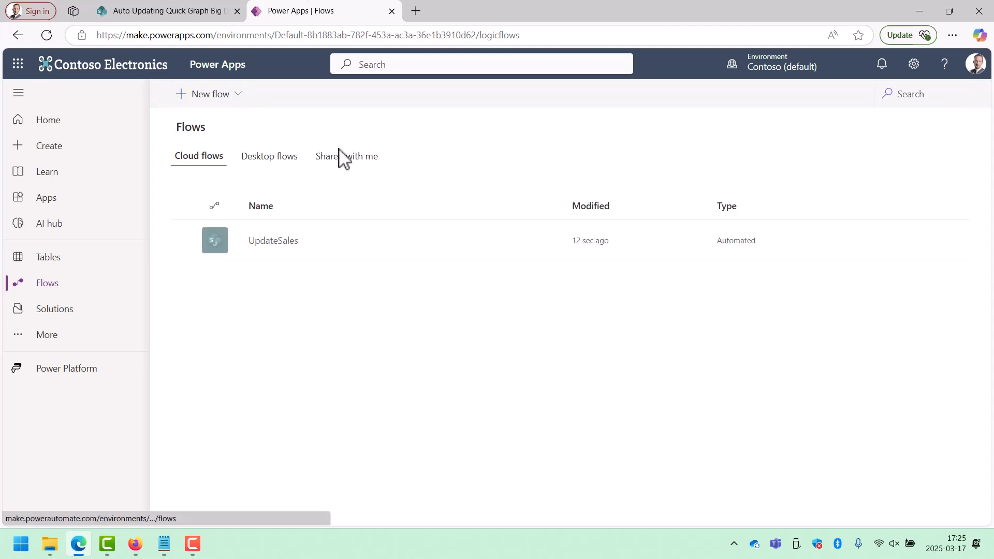
click(274, 241)
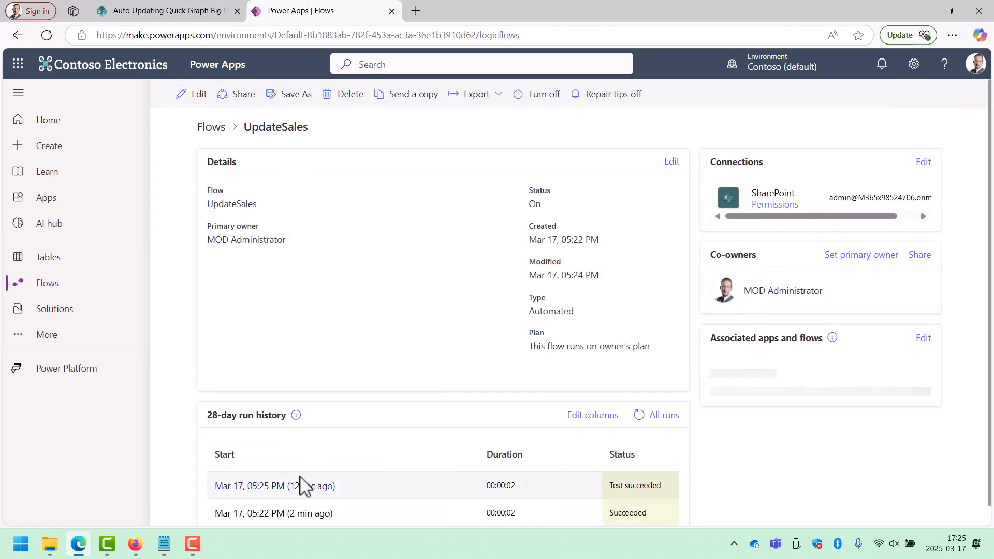
scroll(303, 479, down, 1)
click(297, 476)
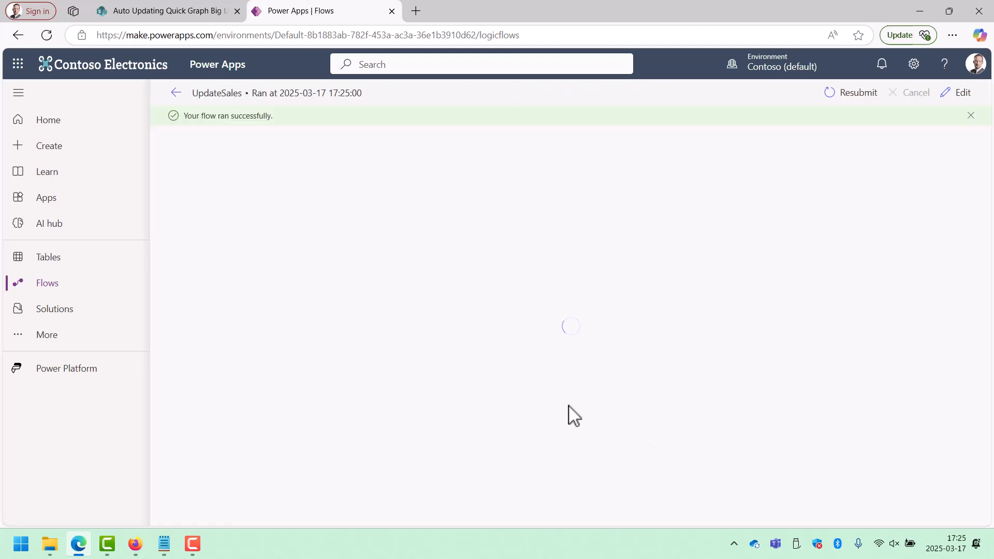
scroll(472, 388, down, 1)
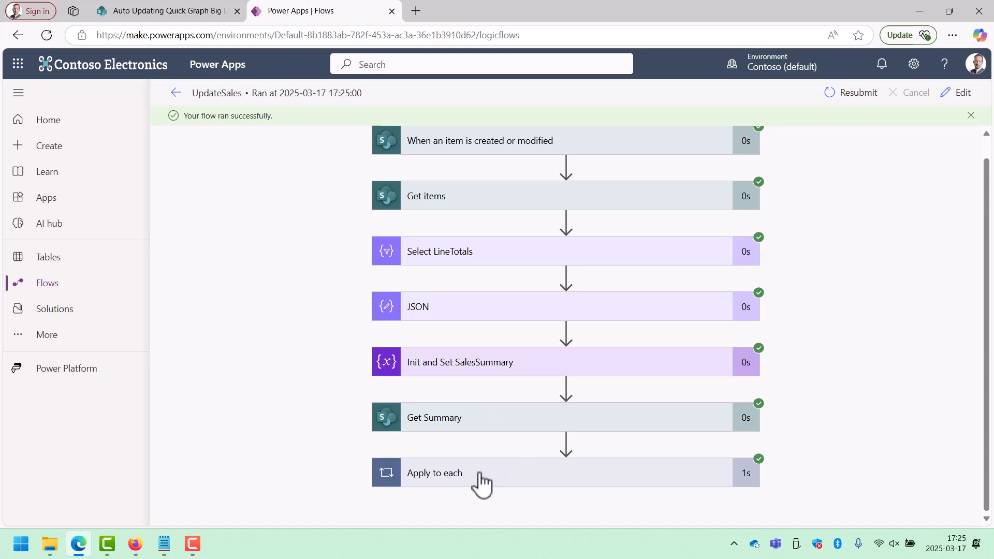
click(490, 370)
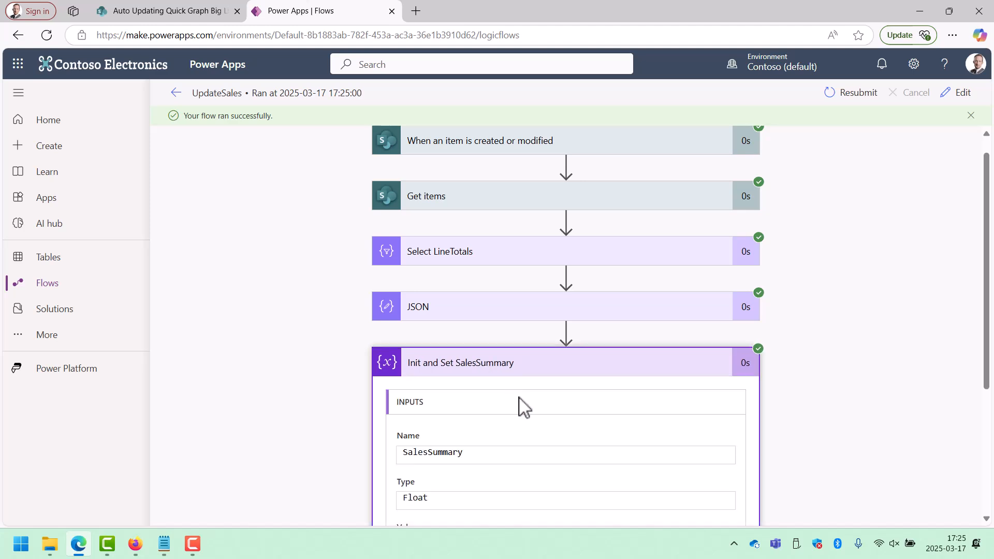
scroll(520, 406, down, 4)
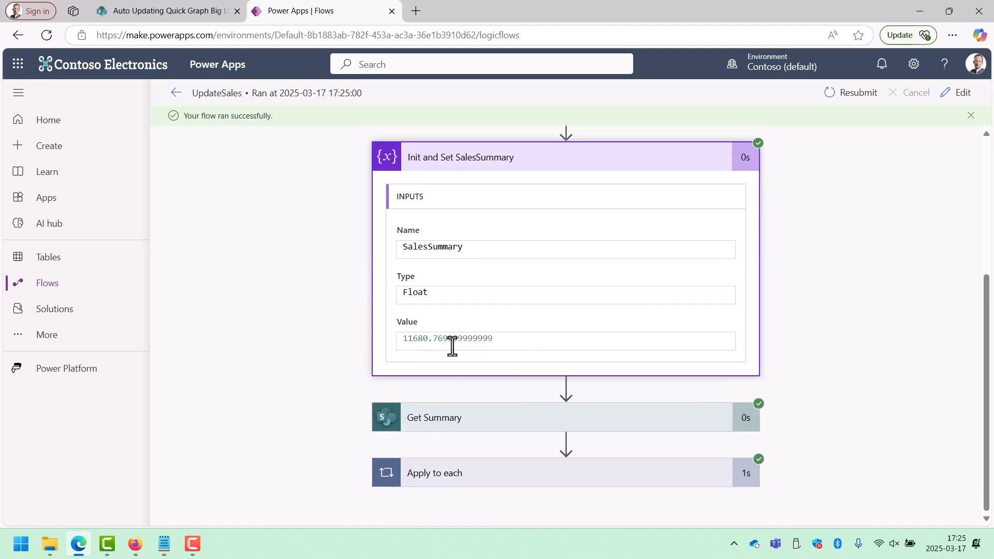
click(200, 10)
click(52, 38)
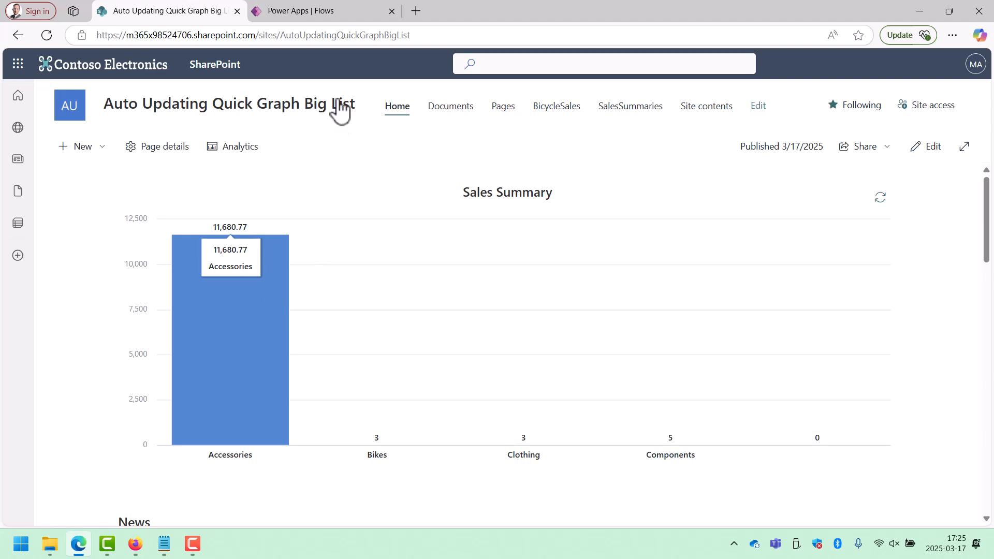
Add a Yes/No column named Test to the BicycleSales list.
click(563, 108)
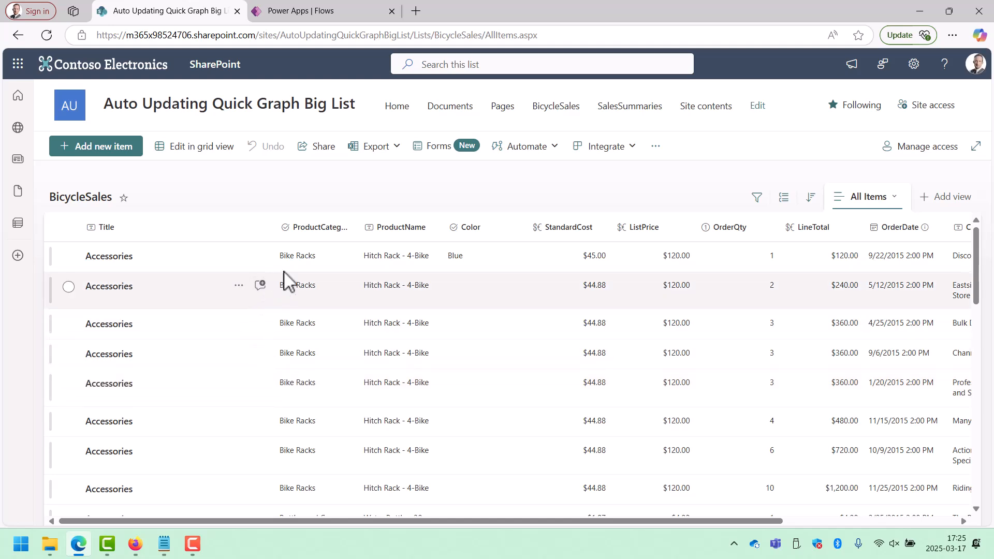
drag(667, 521, 906, 523)
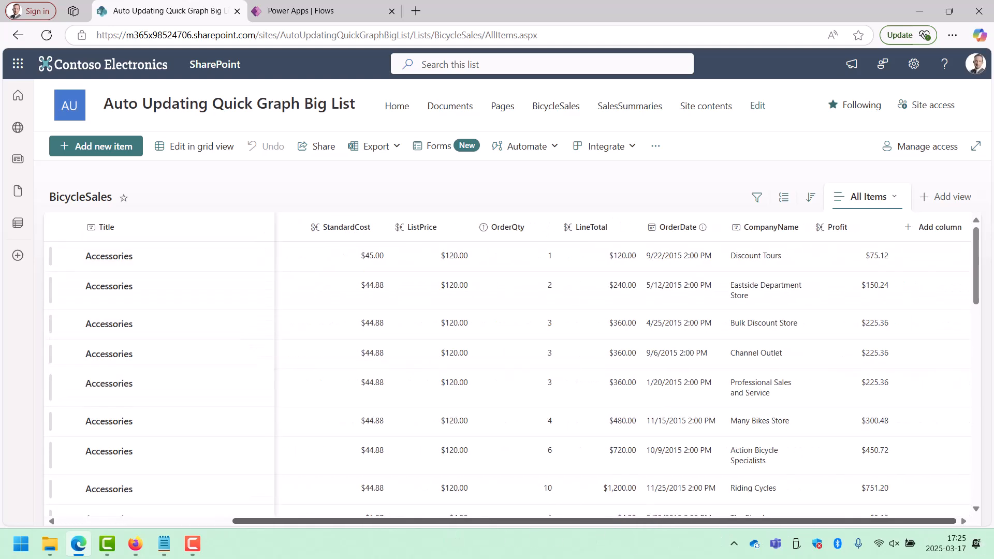
click(923, 236)
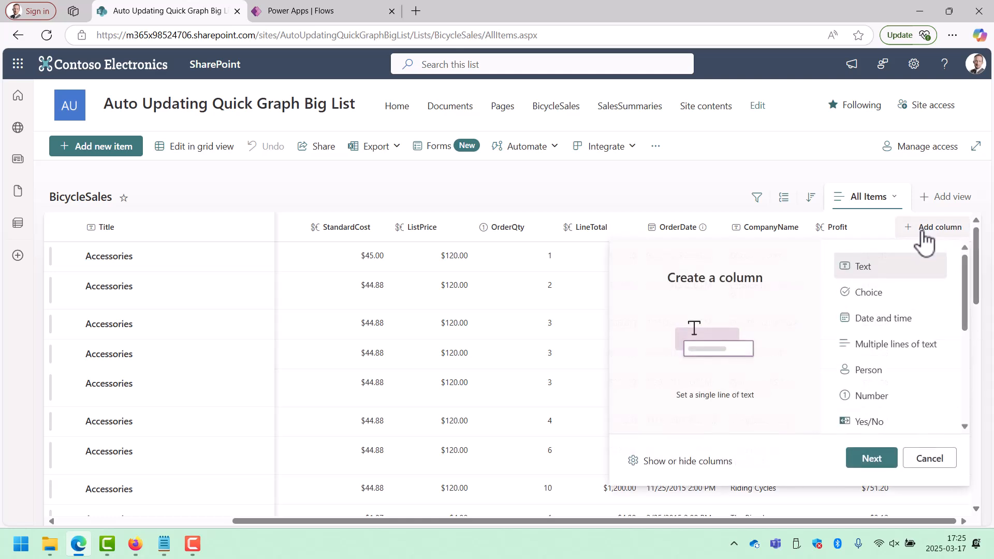
scroll(888, 340, down, 1)
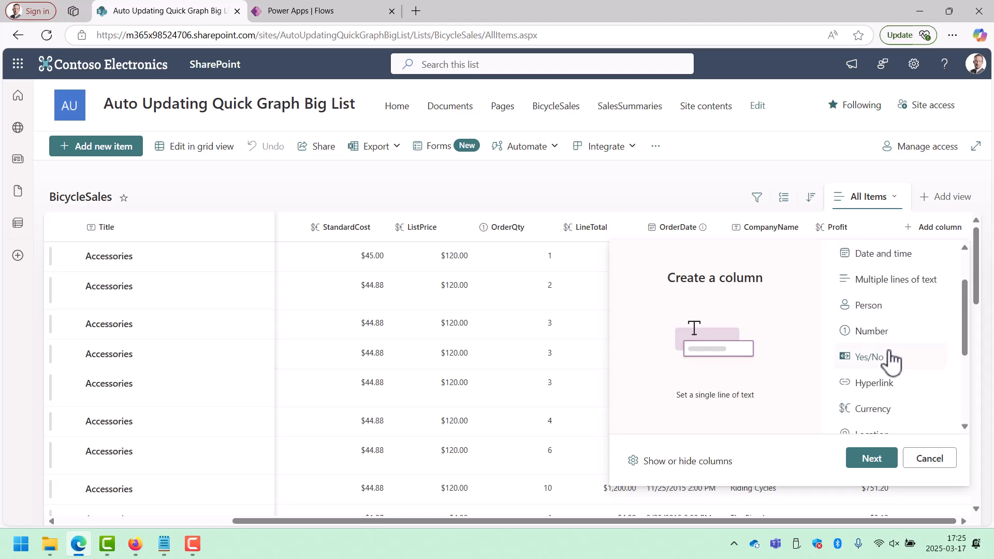
click(882, 359)
click(872, 458)
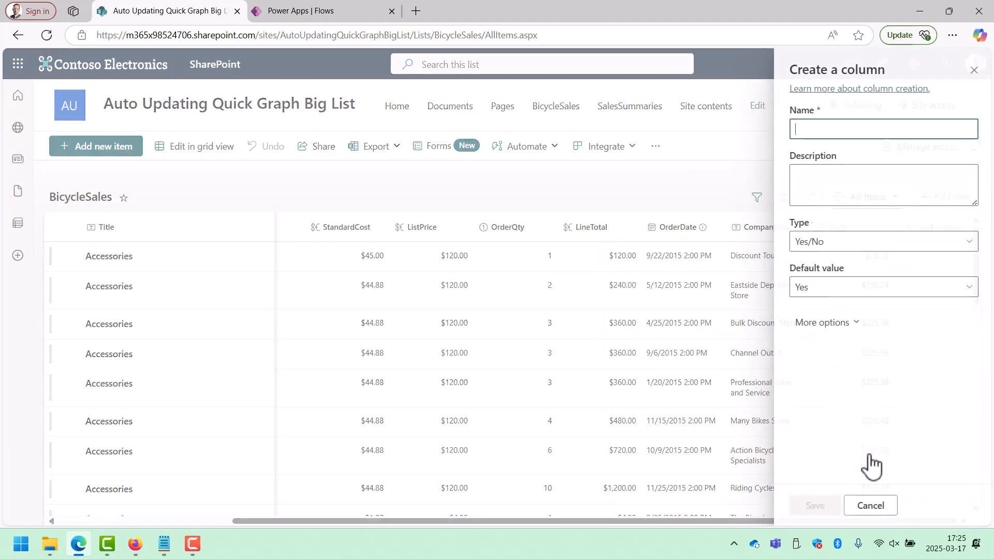
text(Test)
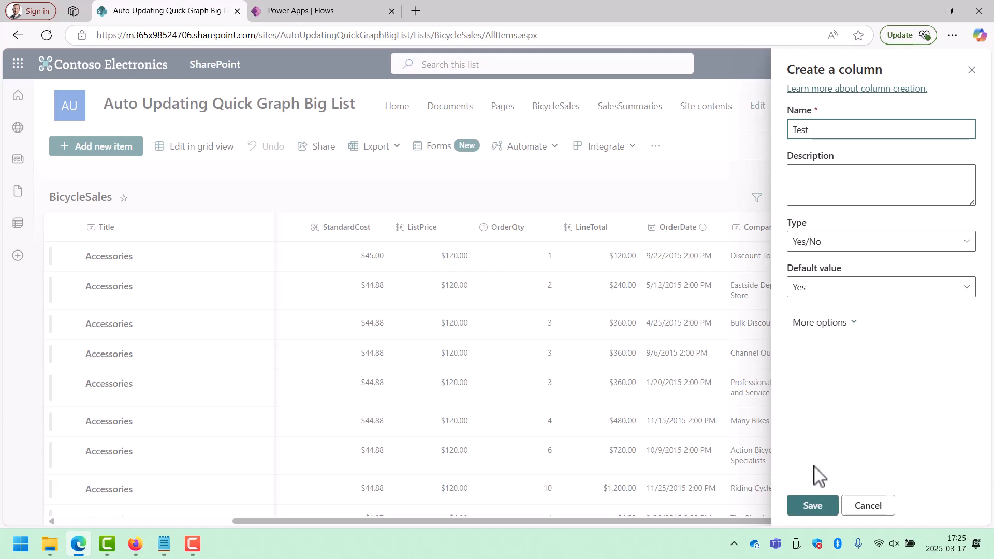
click(812, 505)
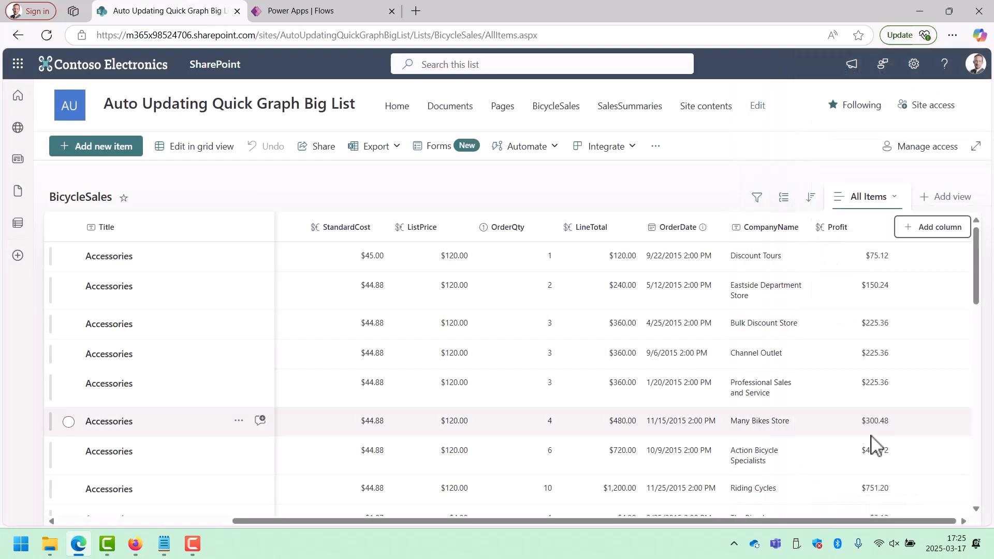
Group the BicycleSales list items by Title.
drag(437, 520, 215, 541)
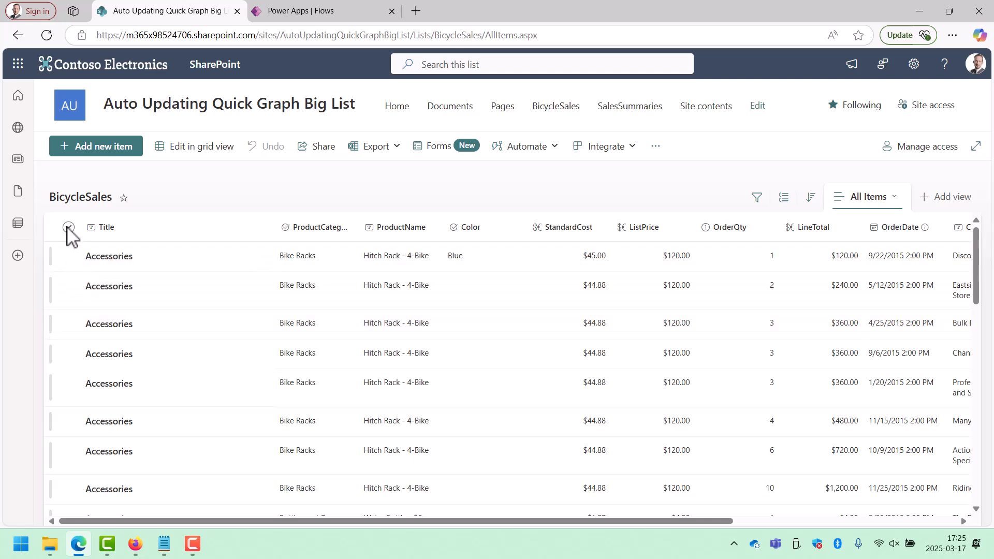
click(115, 232)
click(150, 326)
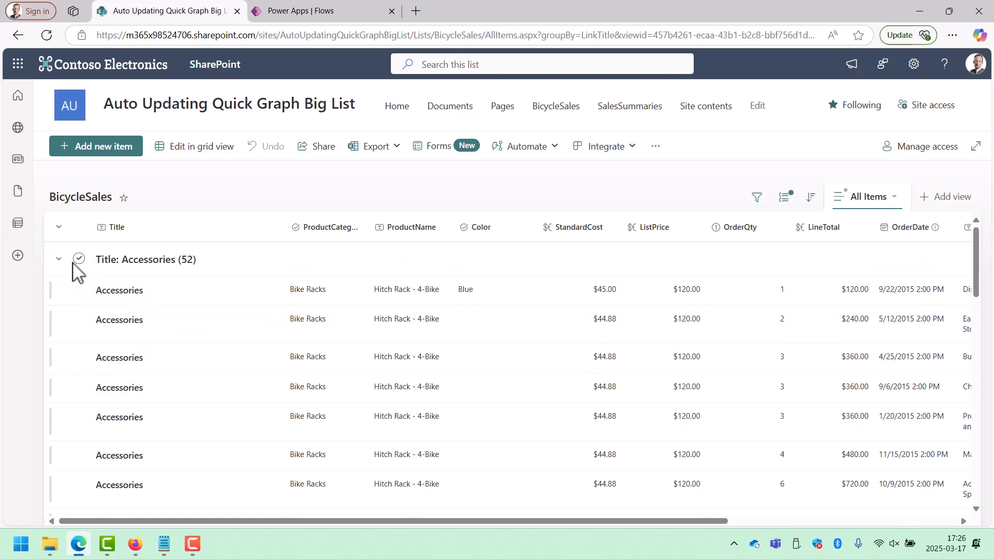
Collapse the Accessories group, set Test to Yes on the first Bikes item, and save it.
click(58, 259)
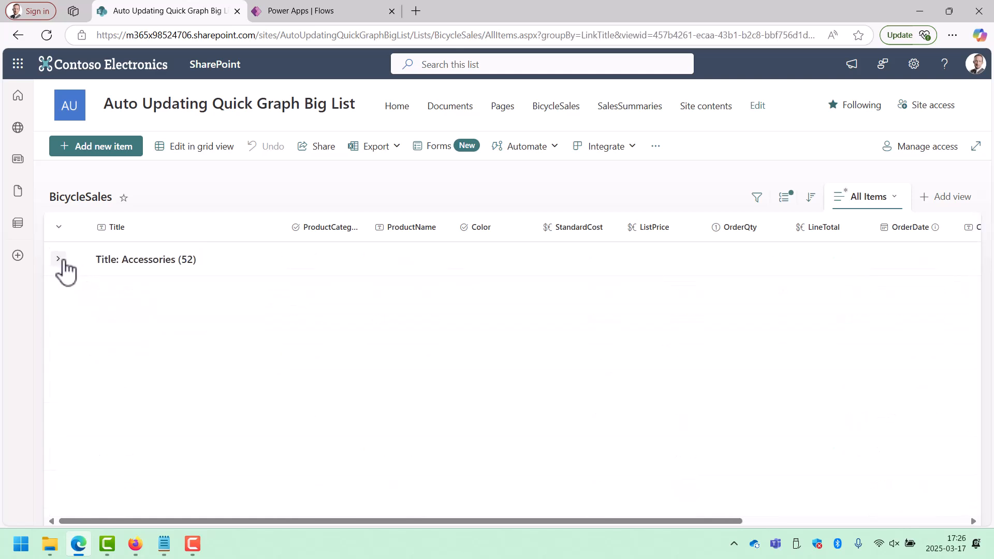
click(79, 325)
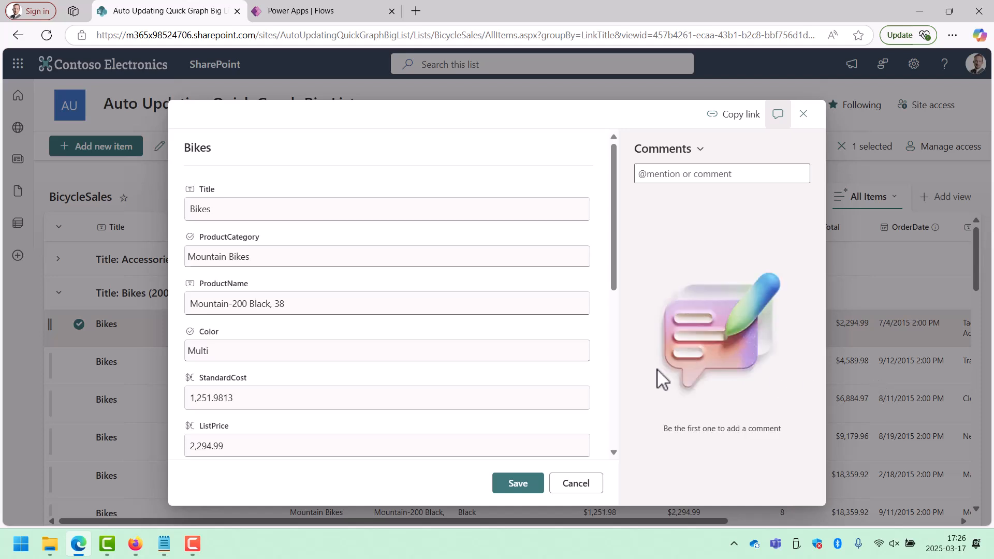
scroll(620, 352, down, 7)
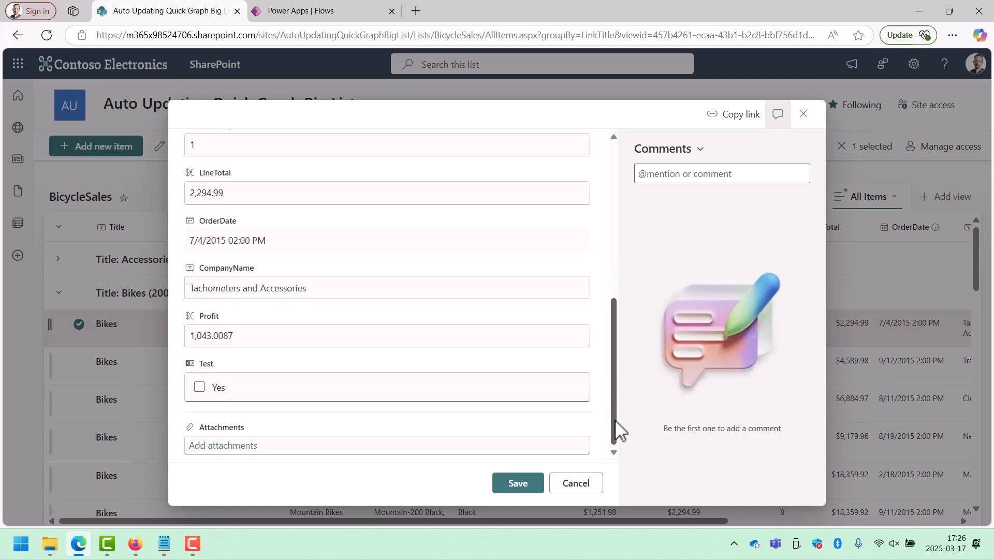
click(199, 388)
click(509, 487)
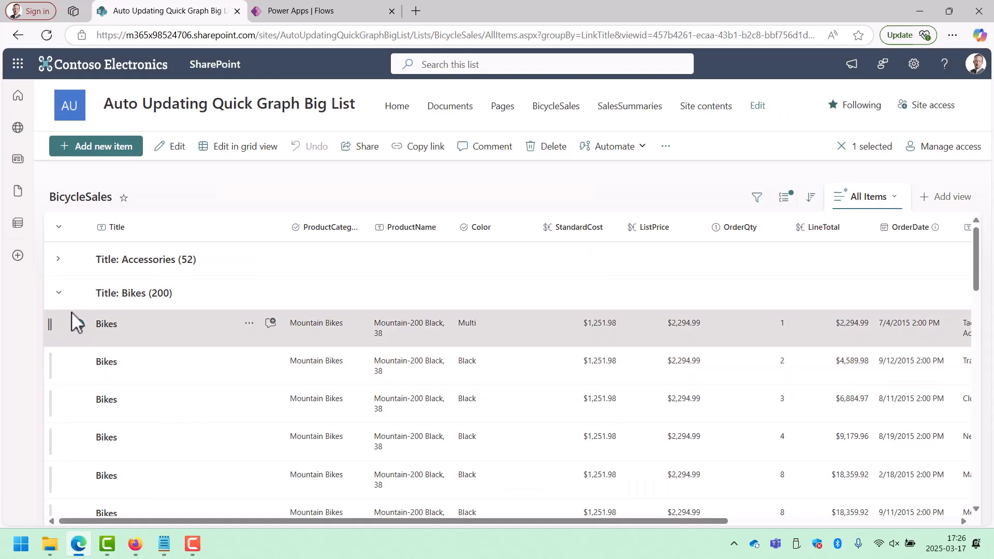
Collapse the Bikes group, set Test to Yes on the first Clothing item, and save it.
click(59, 293)
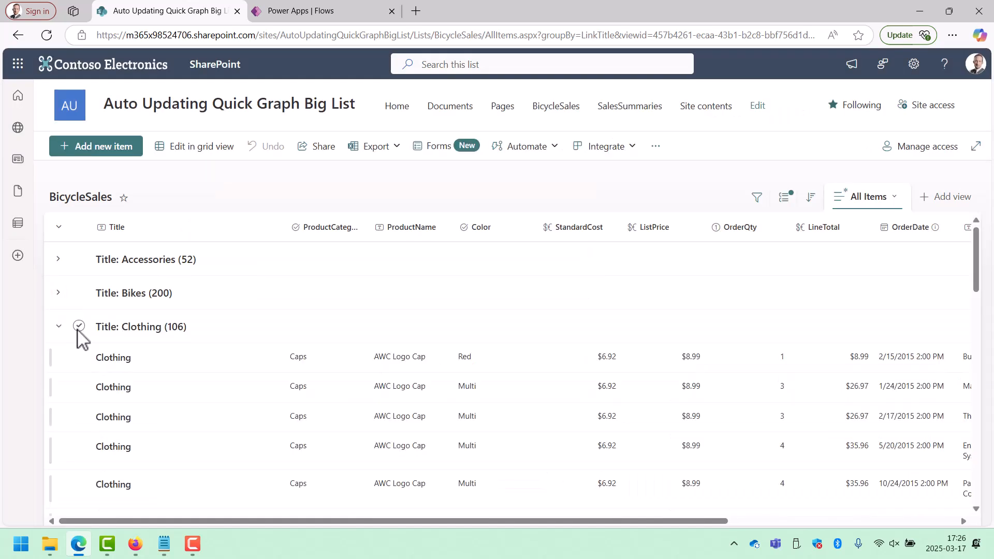
click(80, 357)
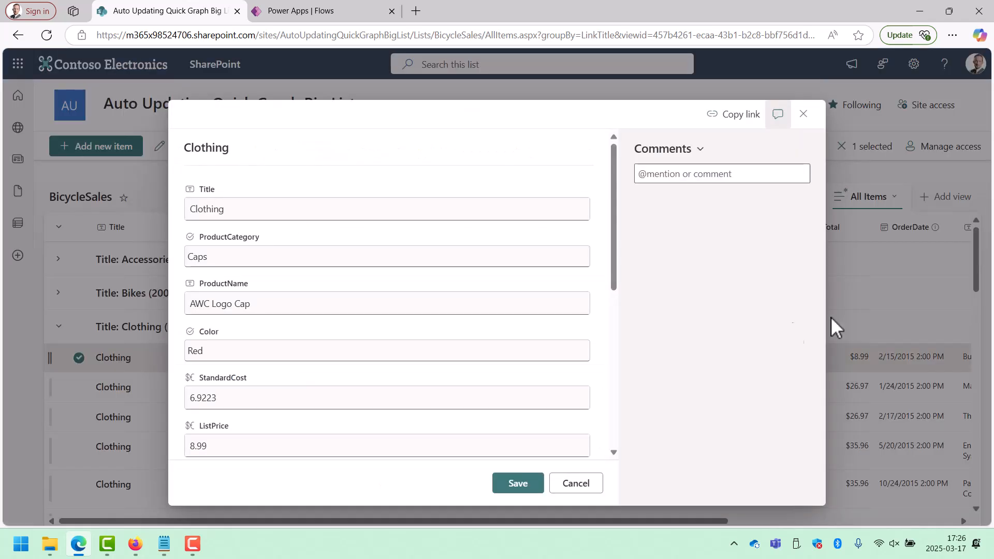
drag(618, 280, 622, 444)
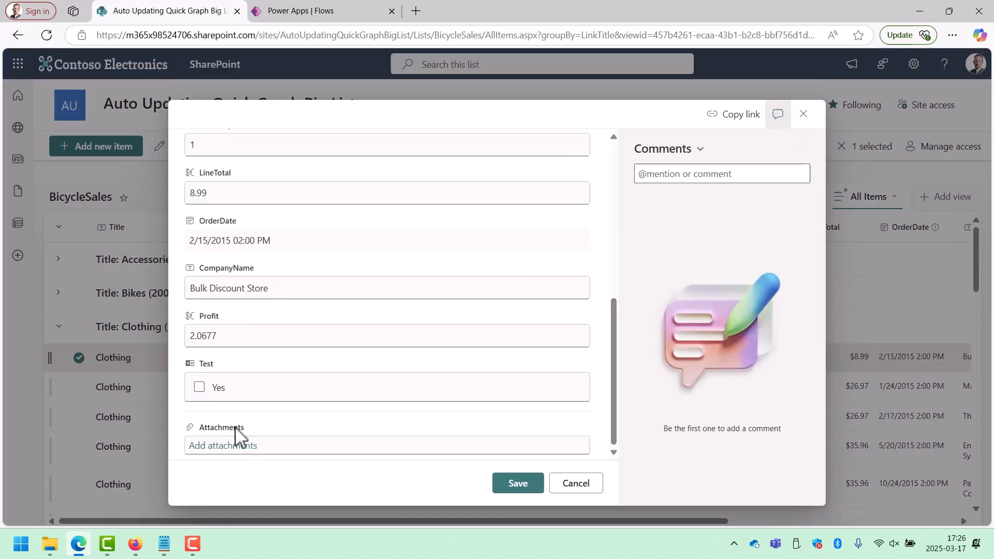
click(200, 387)
click(517, 487)
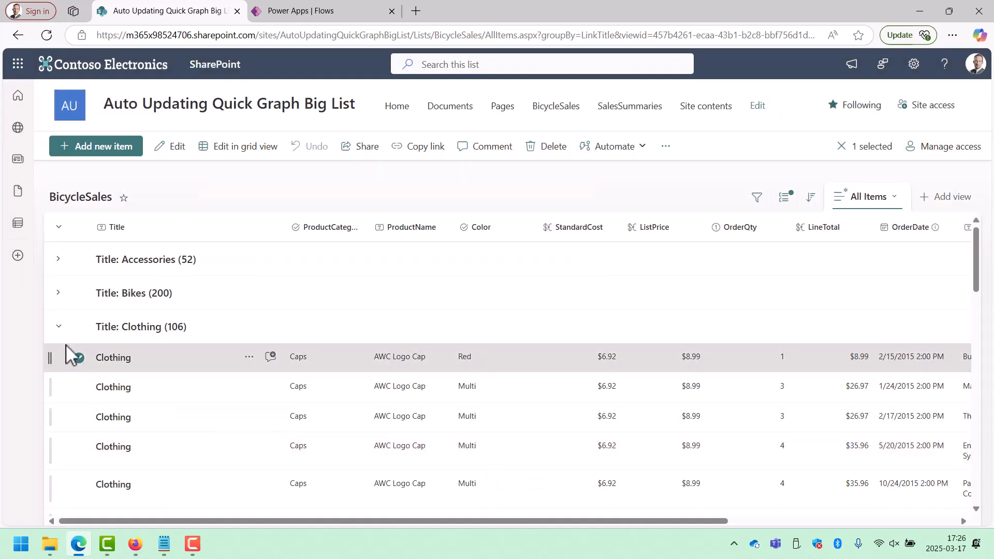
Collapse the Clothing group, set Test to Yes on the first Components item, and save it.
click(59, 326)
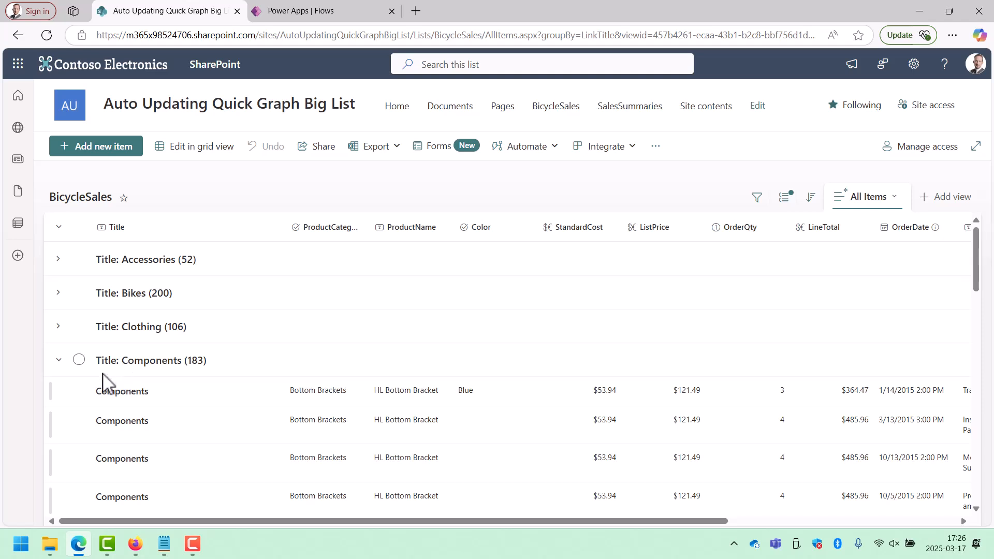
click(91, 392)
click(178, 148)
drag(613, 259, 637, 450)
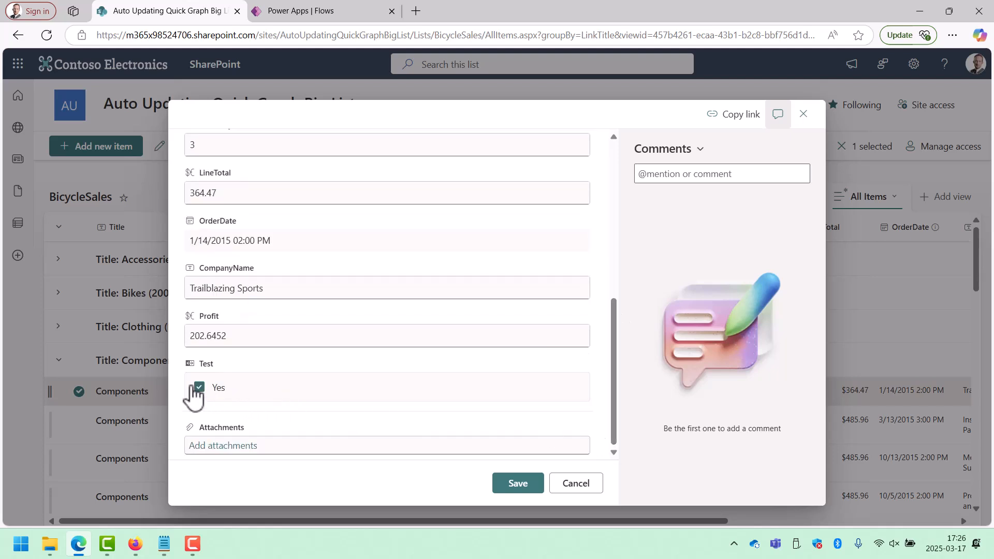
click(519, 483)
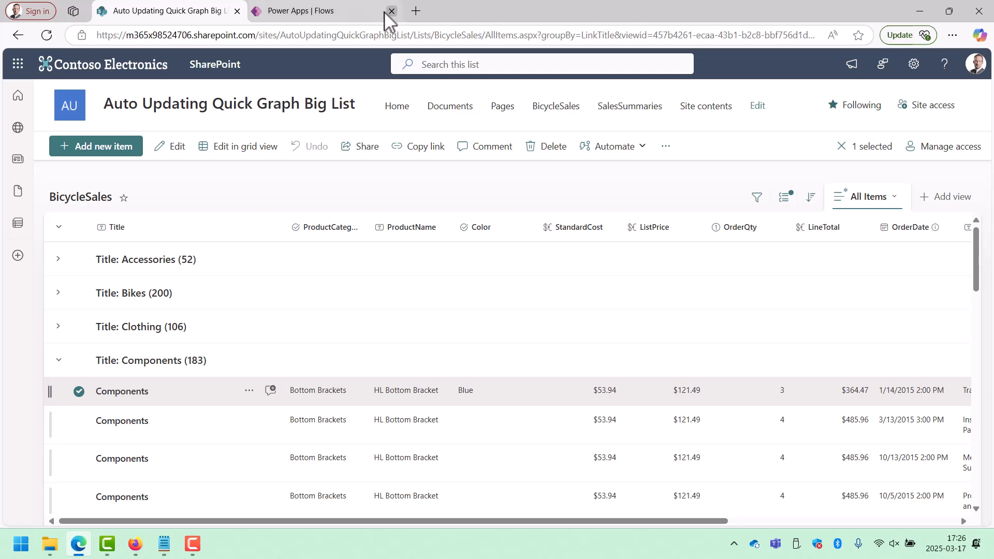
Switch to Power Apps and check the UpdateSales flow's 28-day run history for the newly triggered runs.
click(331, 12)
click(176, 92)
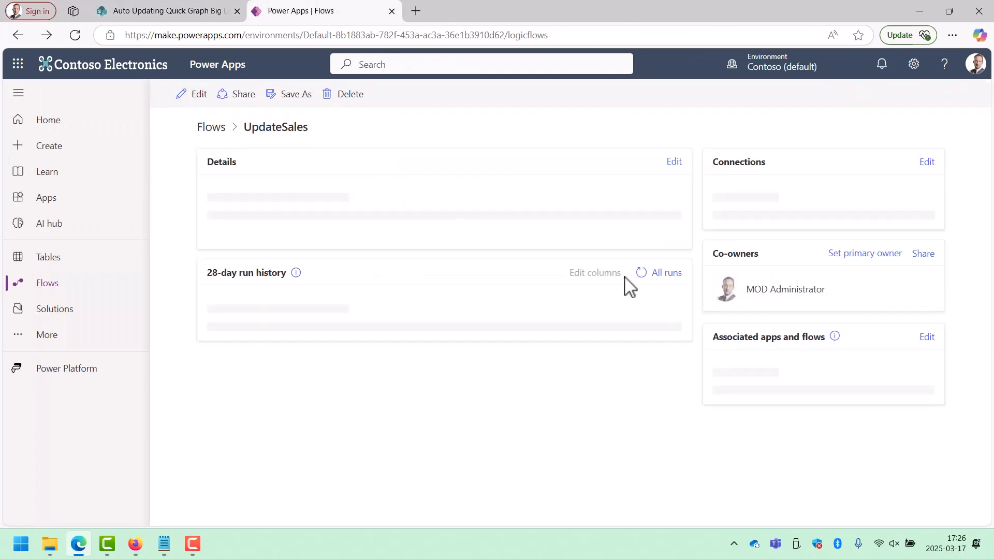
scroll(473, 399, down, 2)
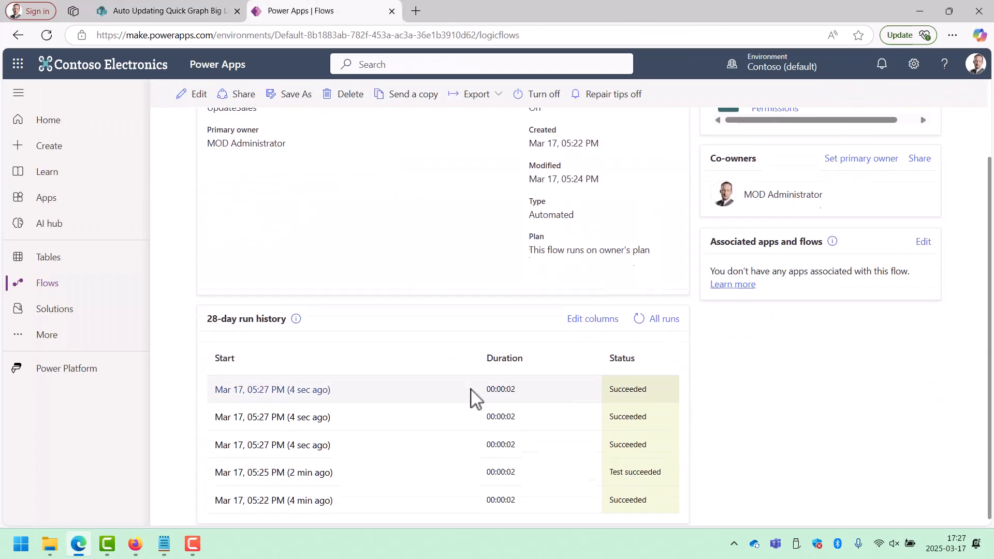
Return to the SharePoint site's home page, reload it, and inspect the Sales Summary chart's category bars.
click(189, 11)
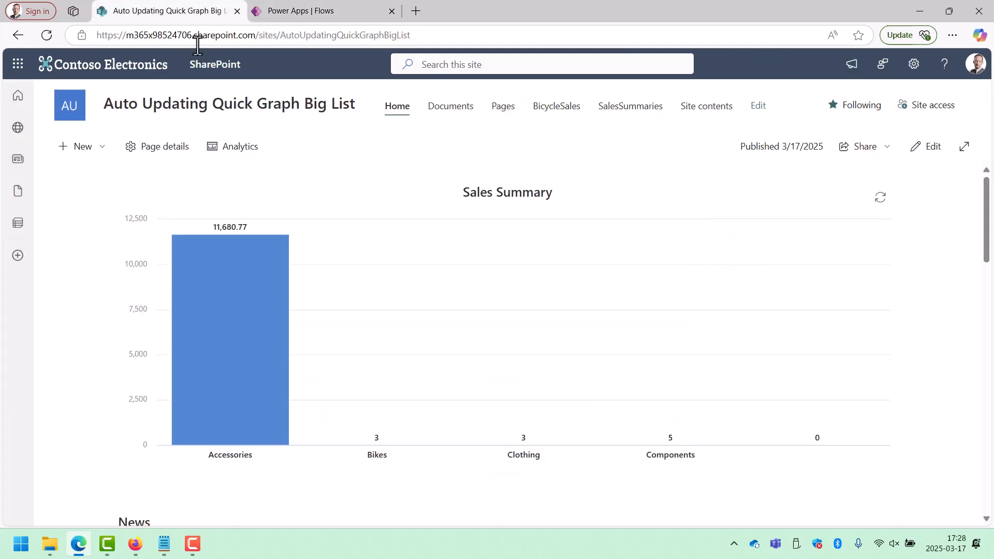
click(49, 39)
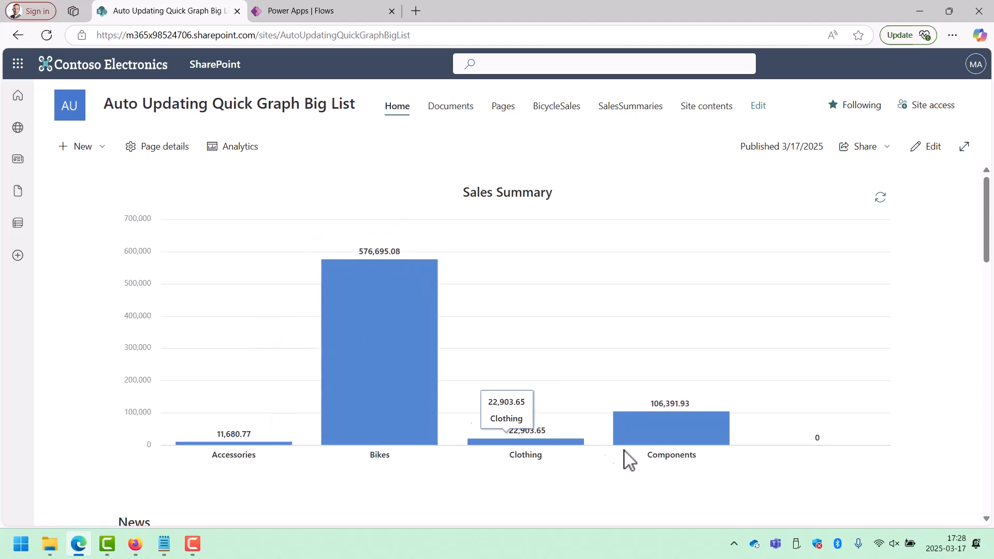
mouse_move(680, 425)
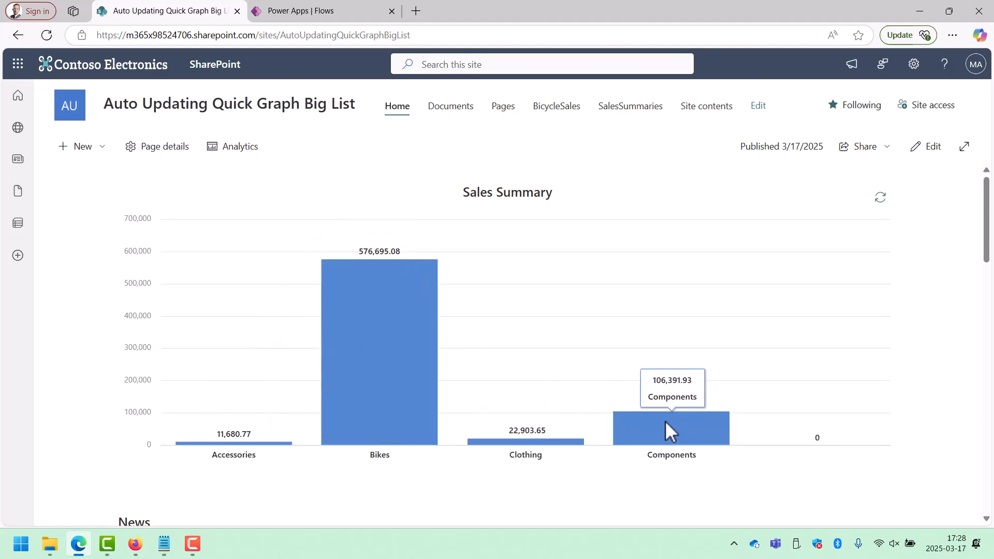